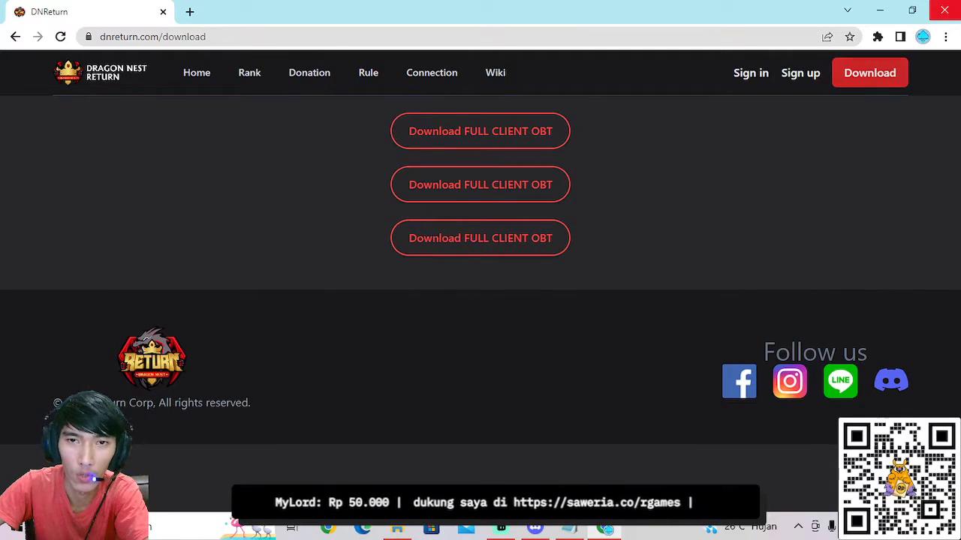
Follow the last full client OBT download link, bring up the Downloads folder, and clear both windows away
click(481, 238)
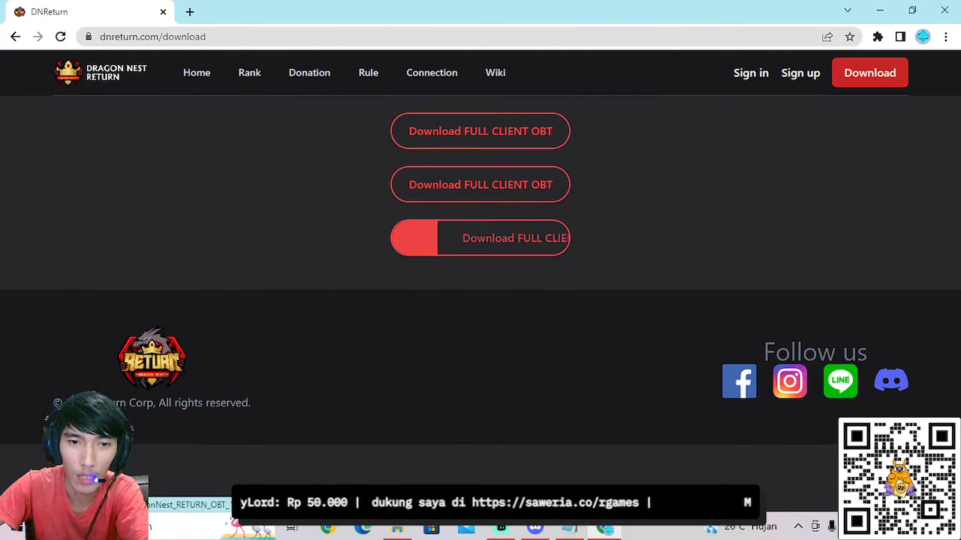
drag(0, 85, 442, 68)
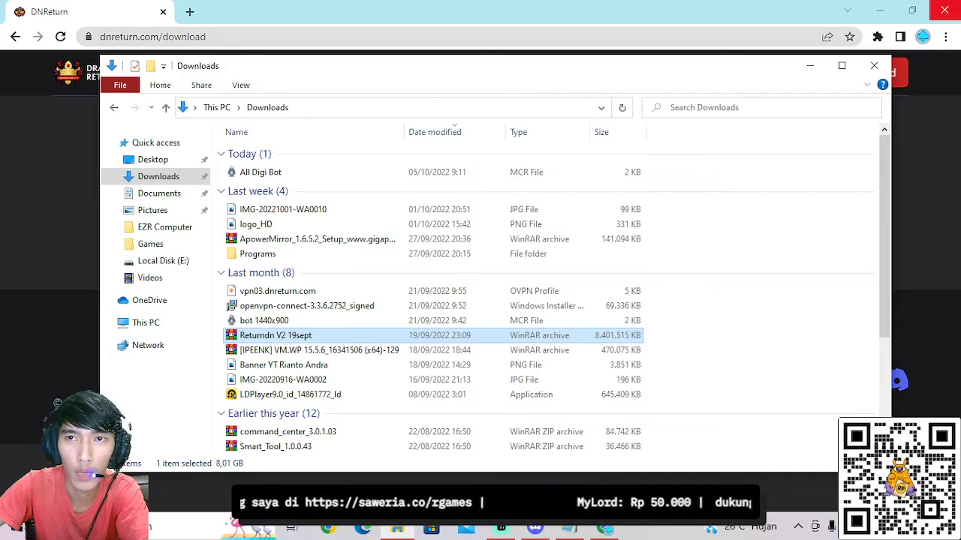
click(944, 11)
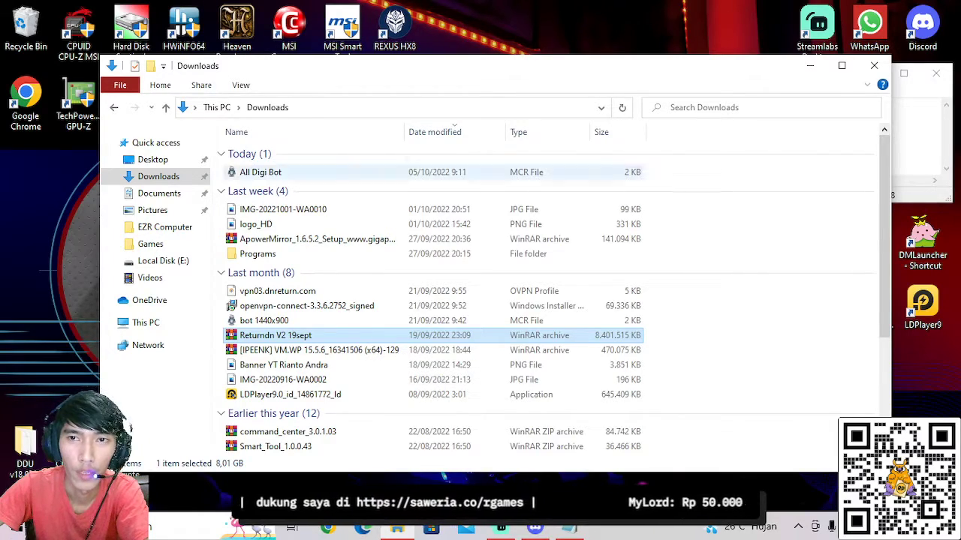
drag(420, 66, 485, 64)
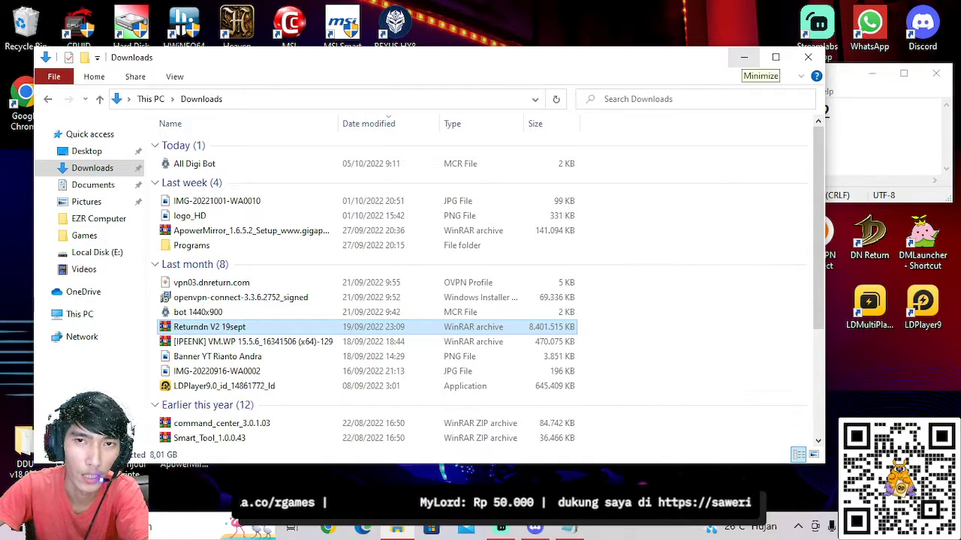
click(744, 58)
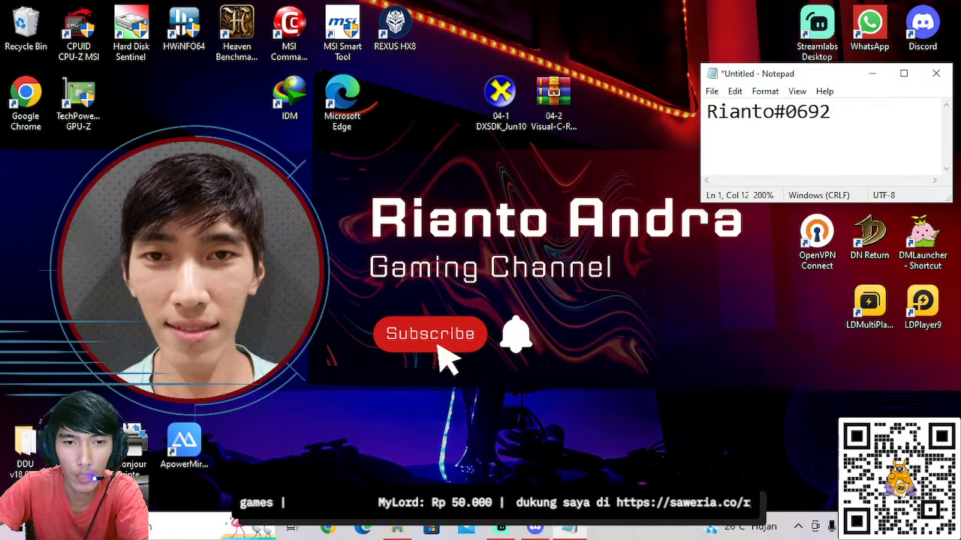
Open the Dragon Nest Return website's home page in Google Chrome
click(328, 528)
scroll(668, 343, down, 3)
click(667, 218)
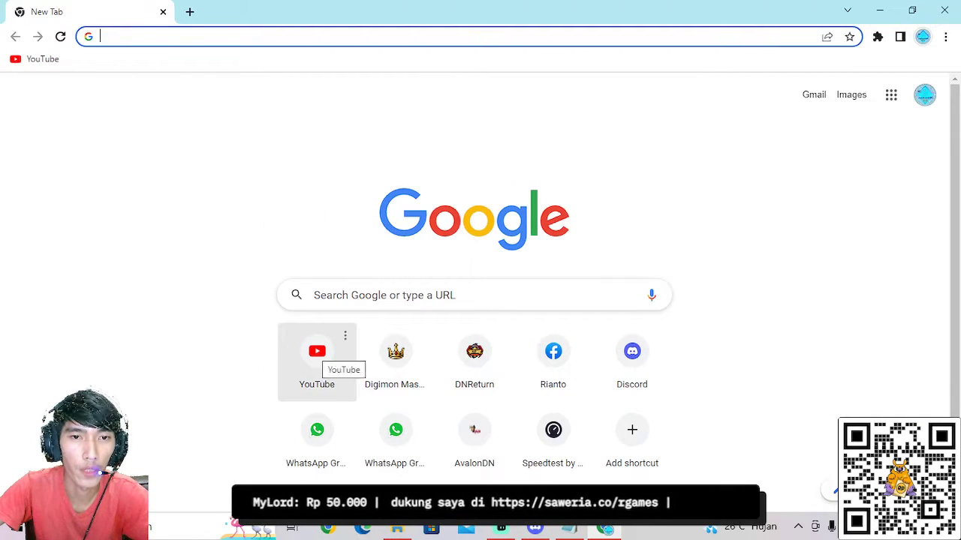
text(d)
key(Return)
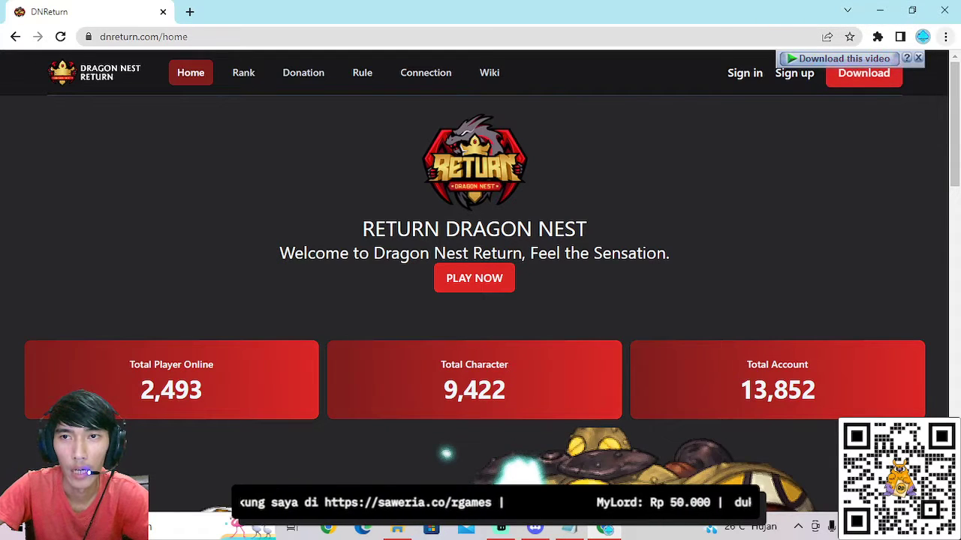
Open Chrome's Extensions page from its settings to check for the IDM Integration Module
click(945, 36)
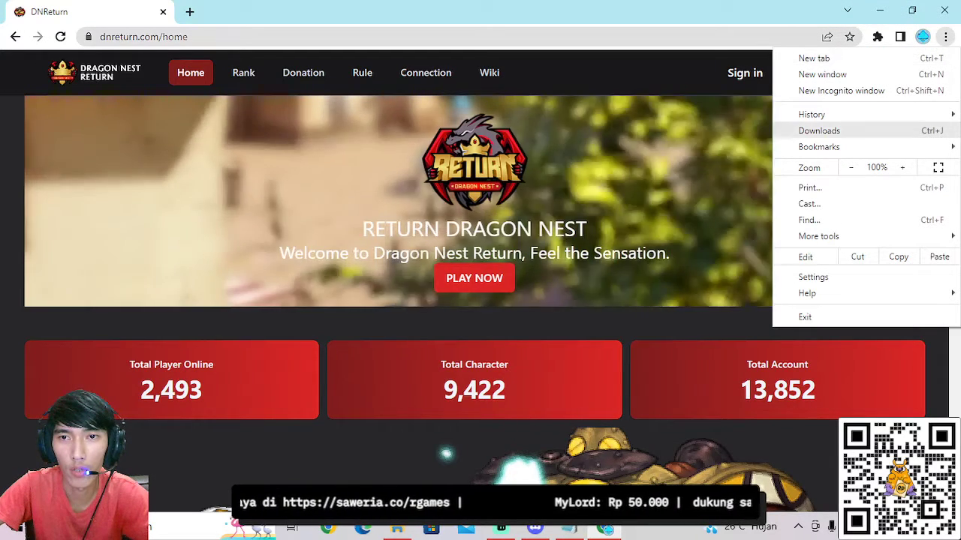
click(813, 277)
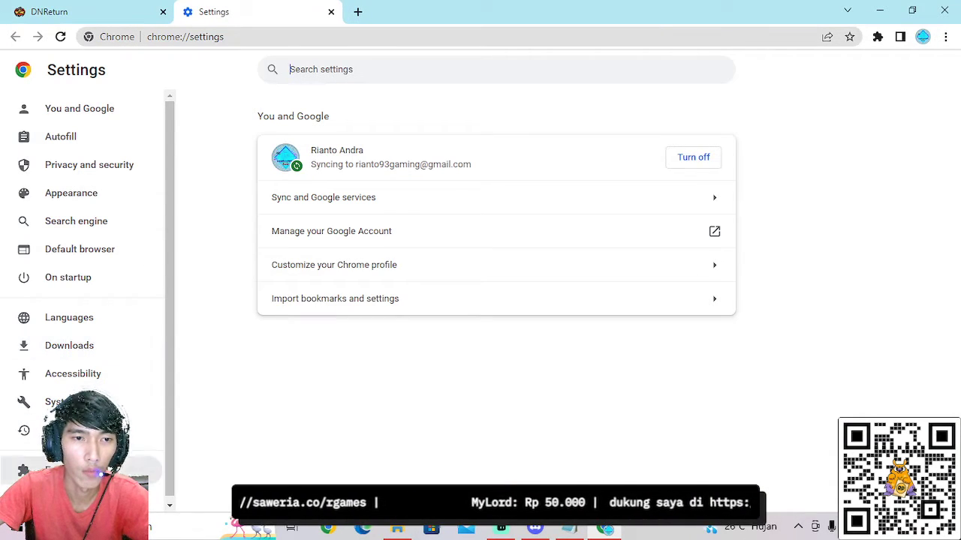
click(68, 471)
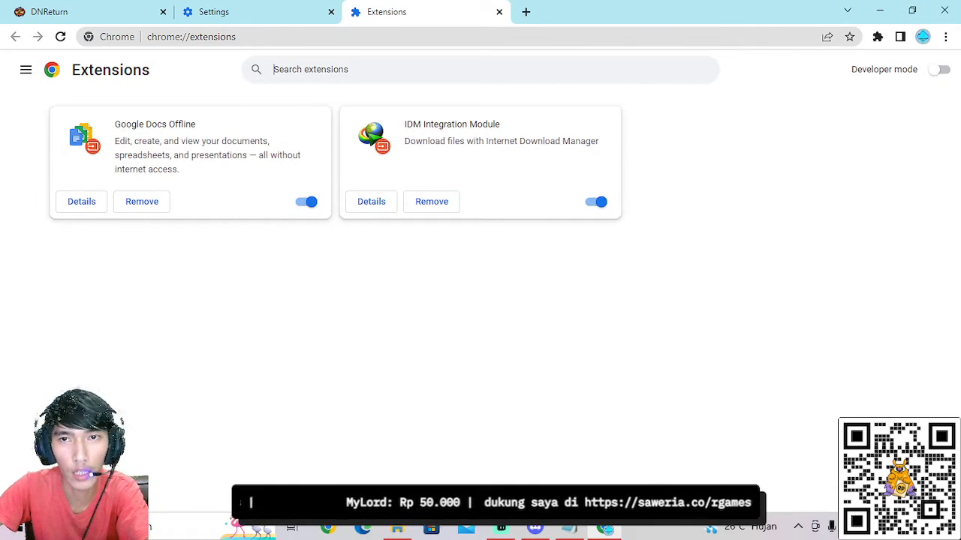
Bring up the Notepad note, highlight the Discord tag in it, and return to the Chrome Extensions page
key(alt+Tab)
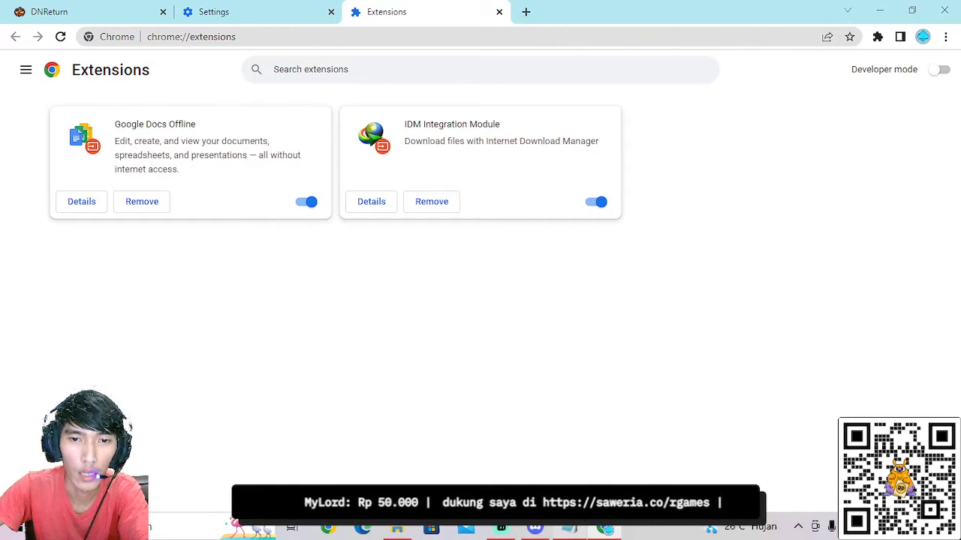
key(shift+Left)
key(shift+Left)
key(shift+Left)
key(shift+Left)
key(shift+Left)
key(shift+Left)
key(shift+Left)
key(shift+Left)
key(shift+Left)
key(shift+Left)
key(shift+Left)
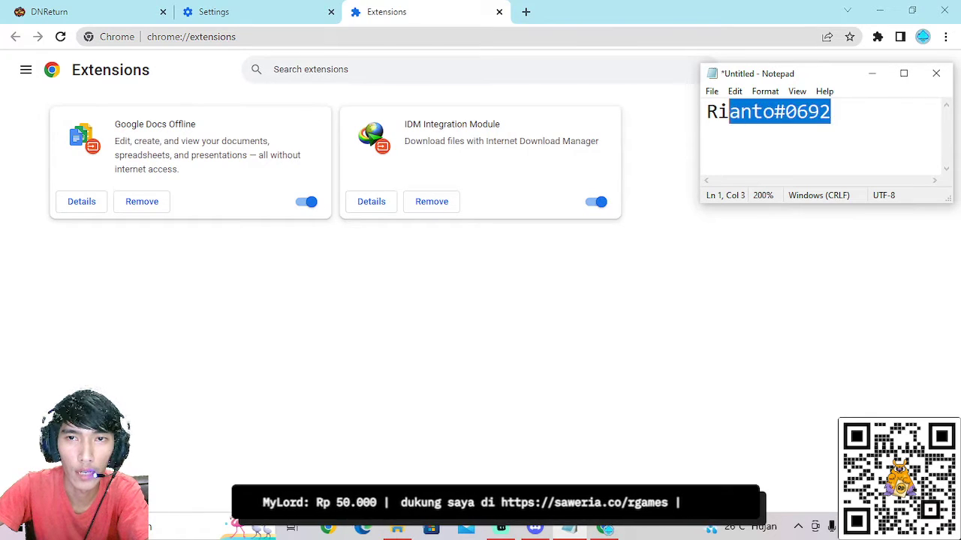
click(830, 111)
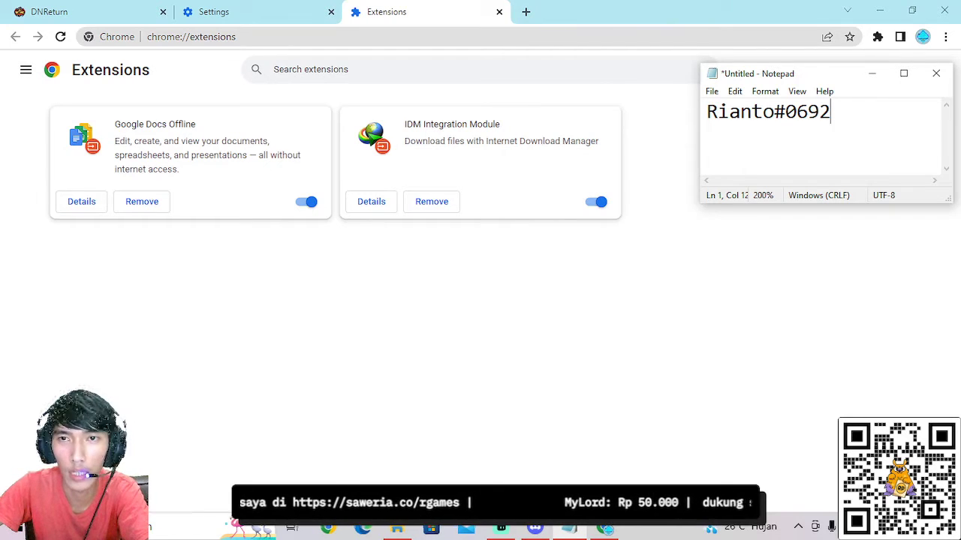
key(alt+Tab)
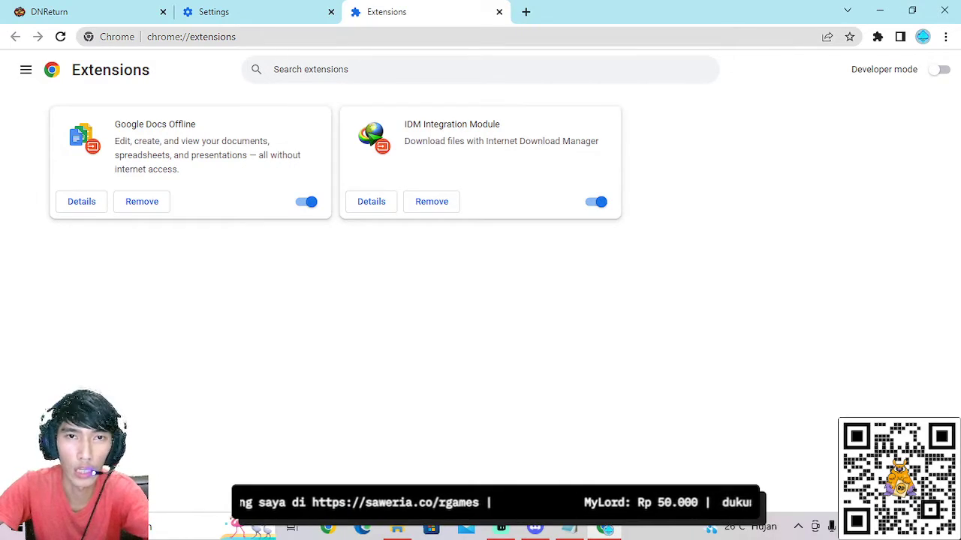
Return to the DNReturn home page and close the browser
key(ctrl+shift+Tab)
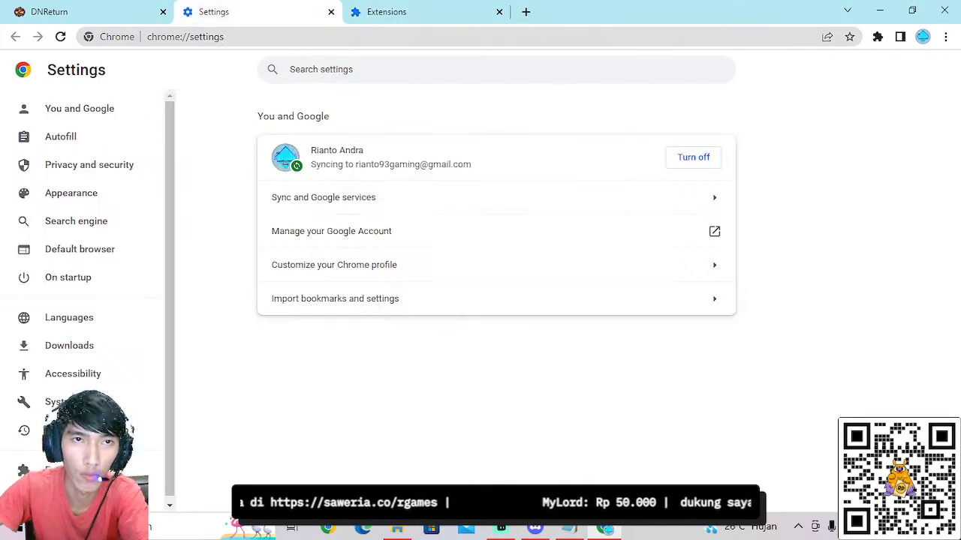
key(ctrl+shift+Tab)
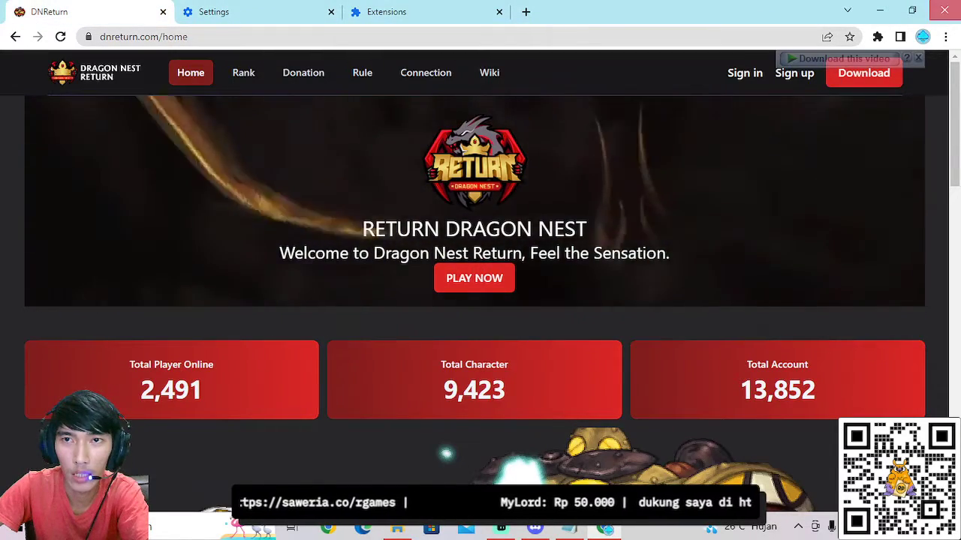
click(945, 10)
Open Internet Download Manager, dismiss the startup tip, select the ApowerMirror entry in the download list, and close the program
double_click(289, 97)
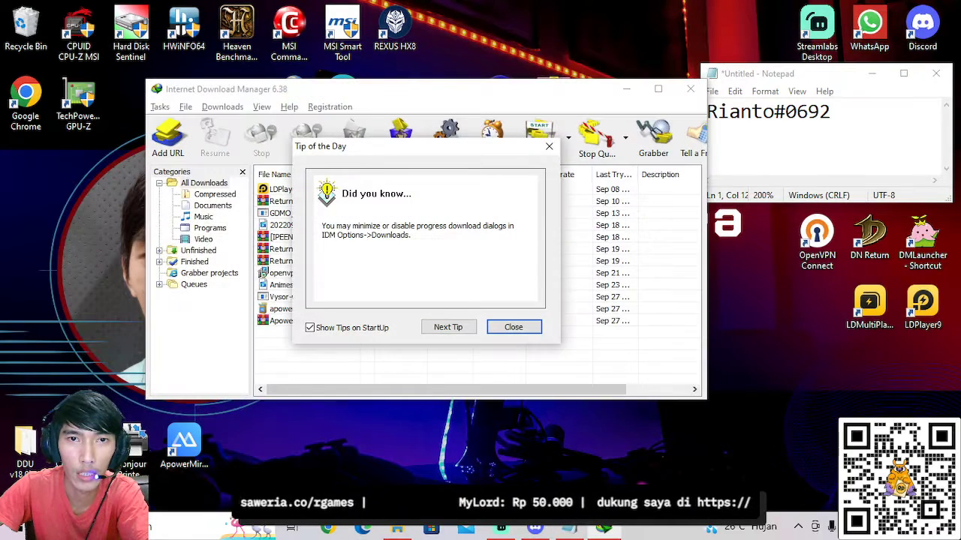
click(514, 326)
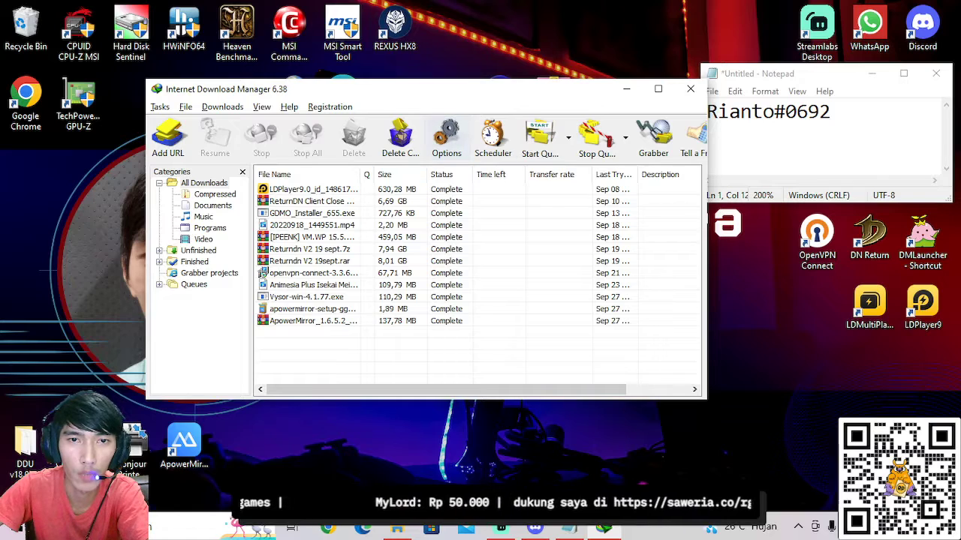
click(314, 321)
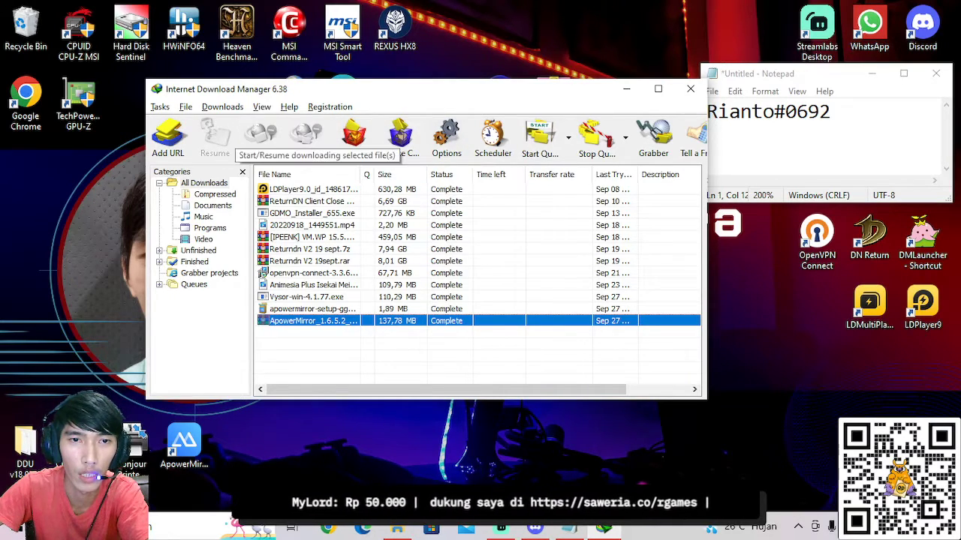
click(690, 89)
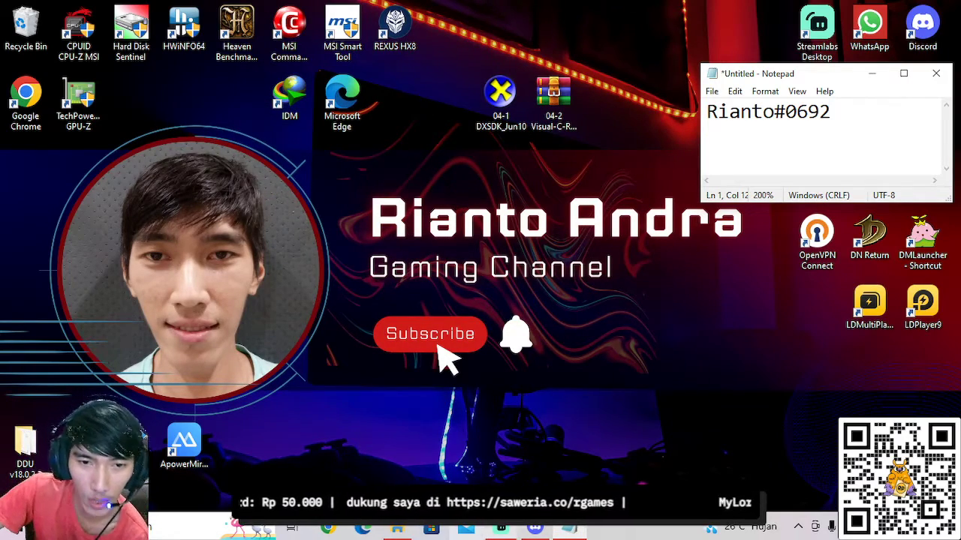
click(397, 530)
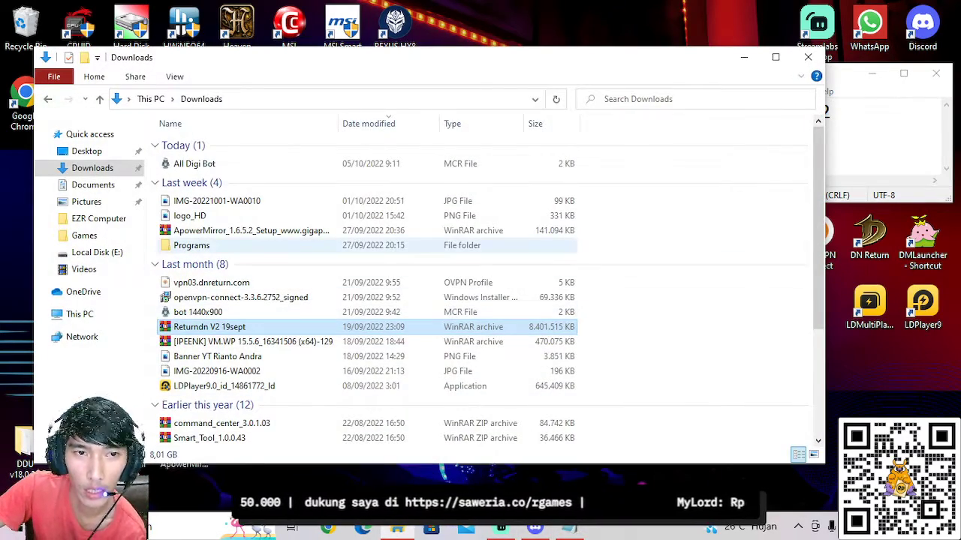
right_click(257, 328)
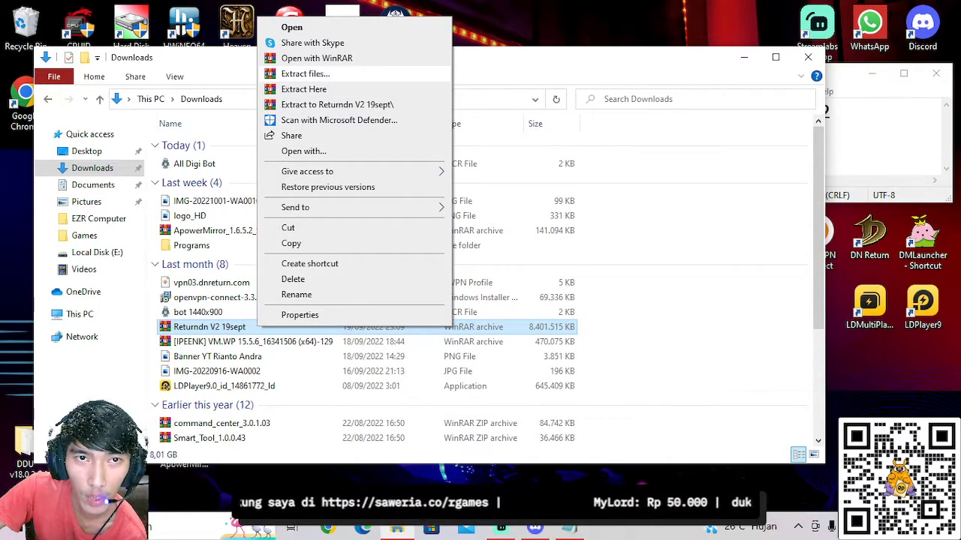
click(305, 74)
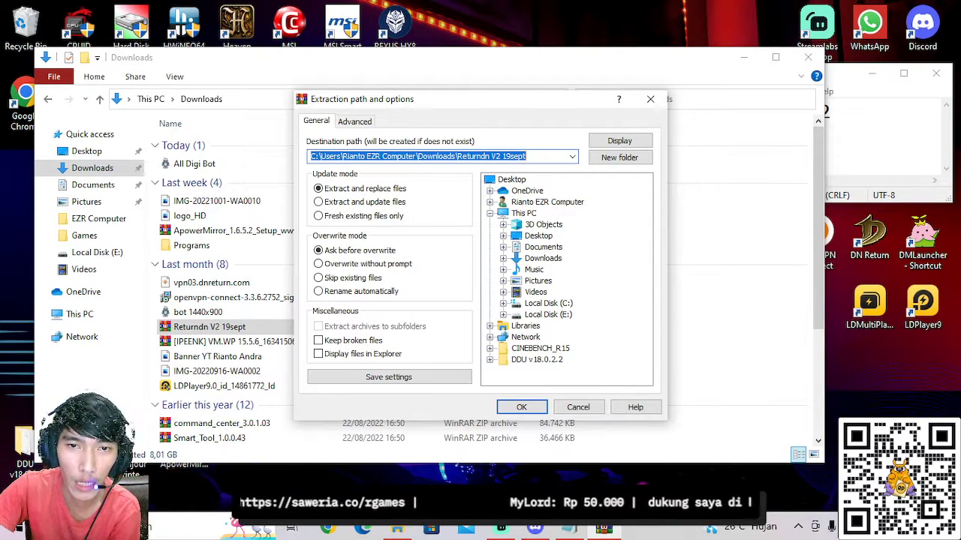
click(547, 315)
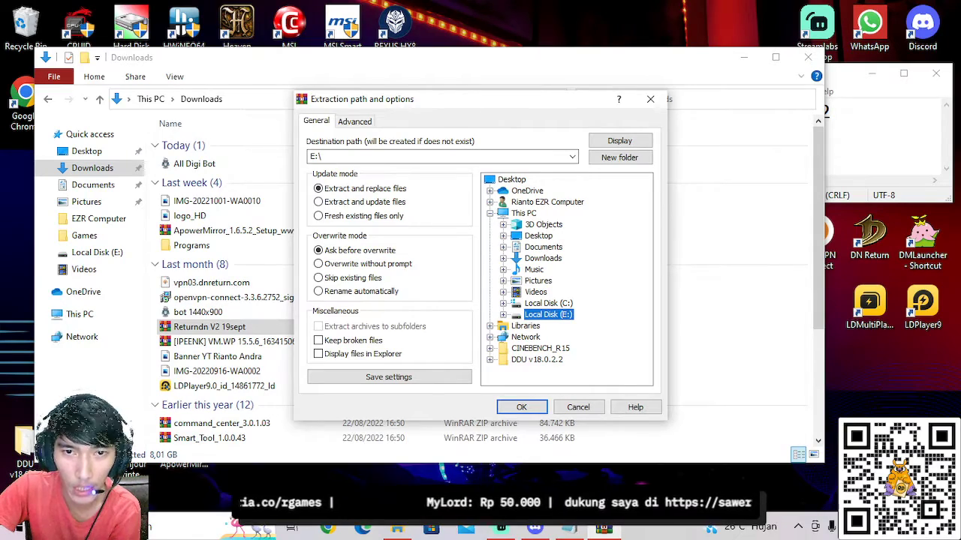
key(Escape)
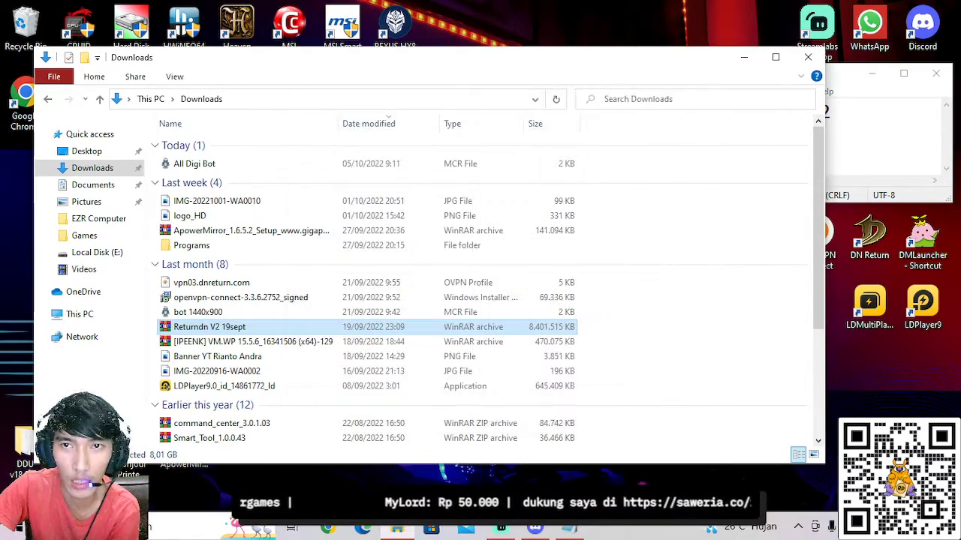
Delete the DN Return folder from Local Disk (E:) in File Explorer
key(alt+F4)
key(super+e)
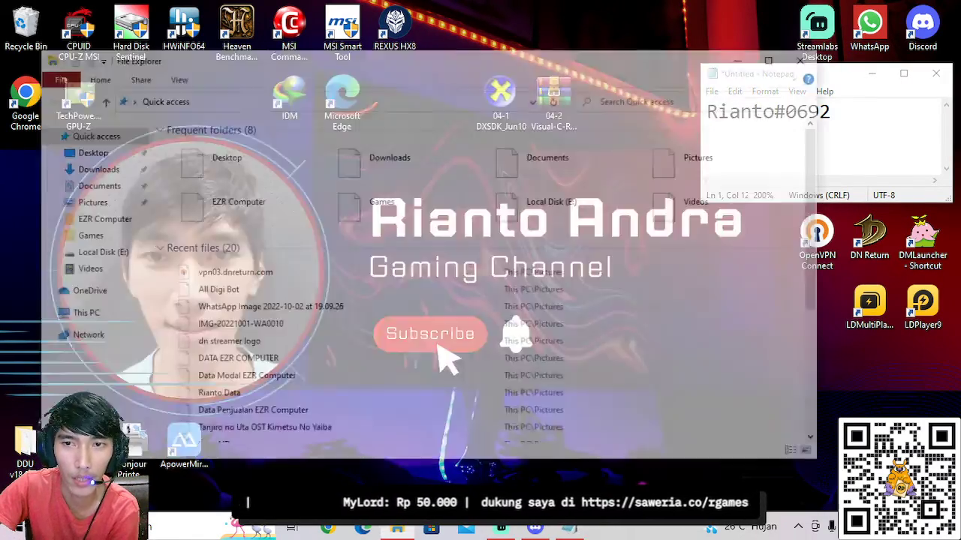
click(80, 314)
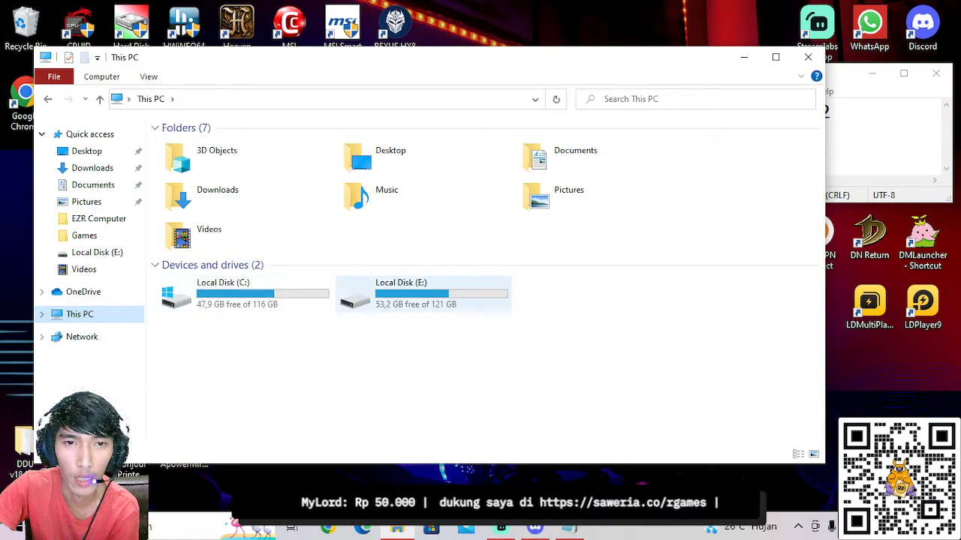
double_click(401, 293)
click(193, 158)
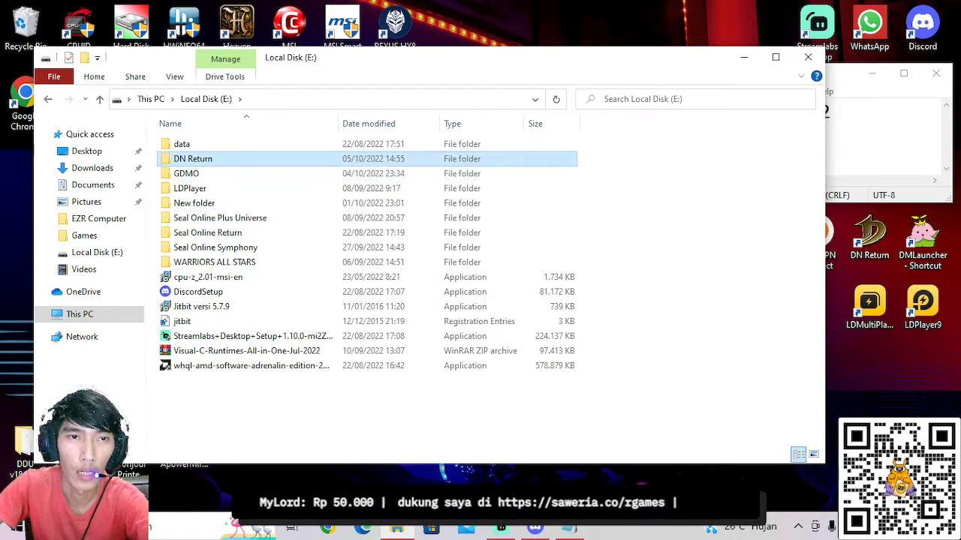
key(Delete)
key(Return)
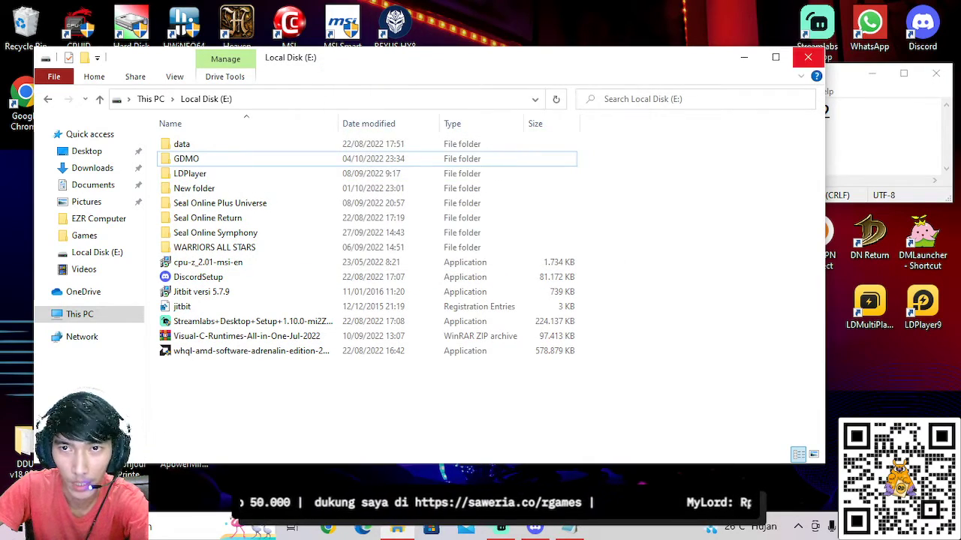
Close the drive window, delete the DN Return shortcut from the desktop, and refresh the desktop
click(808, 57)
key(Delete)
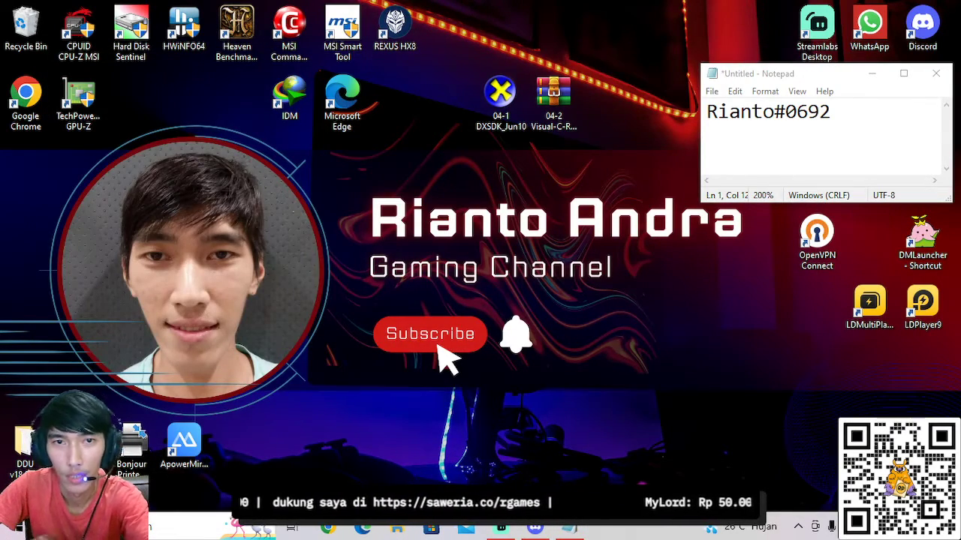
right_click(319, 223)
click(350, 284)
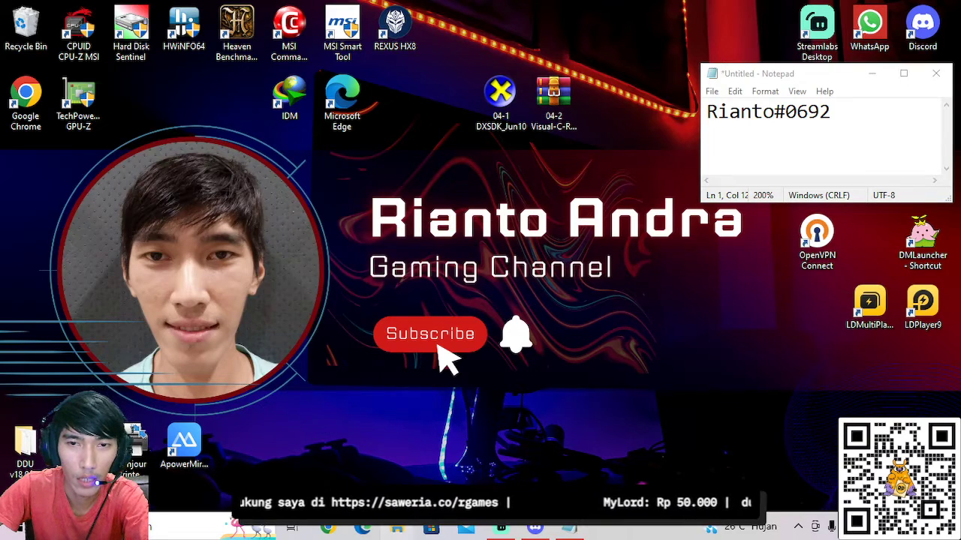
Open a new File Explorer window at the Downloads folder containing the Returndn V2 19sept archive
key(super+e)
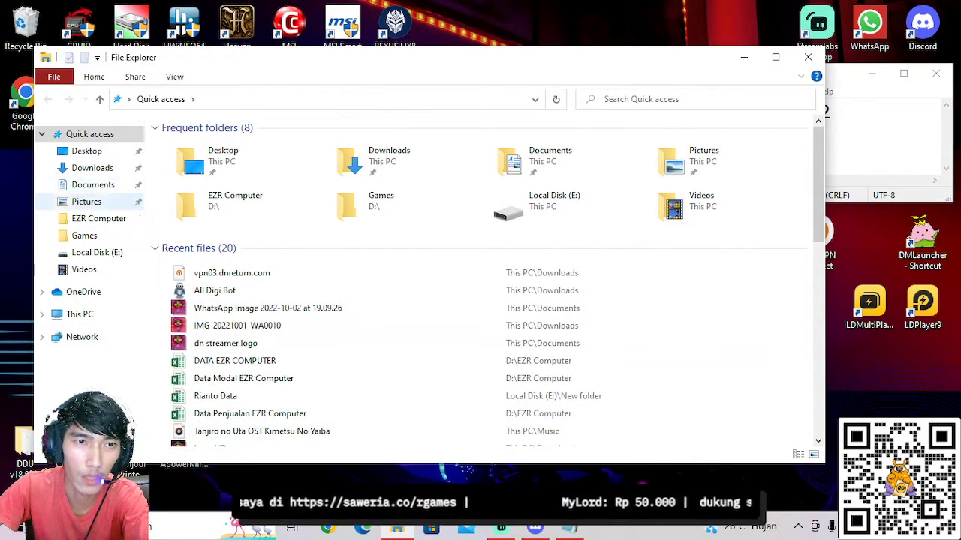
click(84, 269)
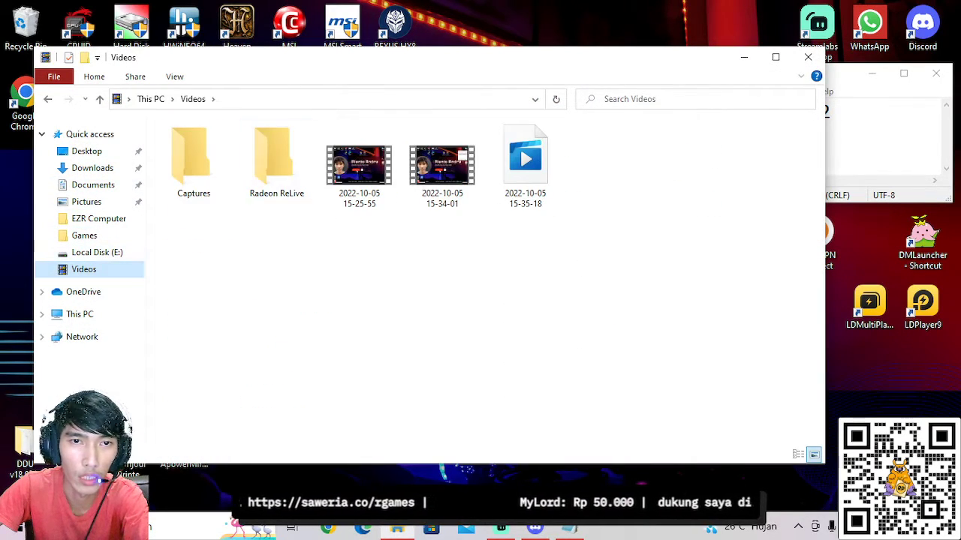
click(86, 201)
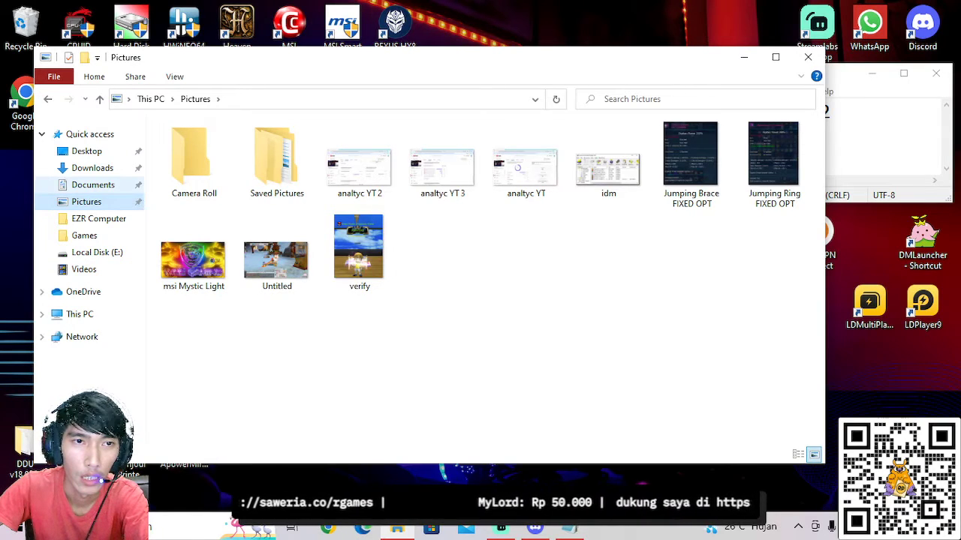
click(93, 184)
click(92, 168)
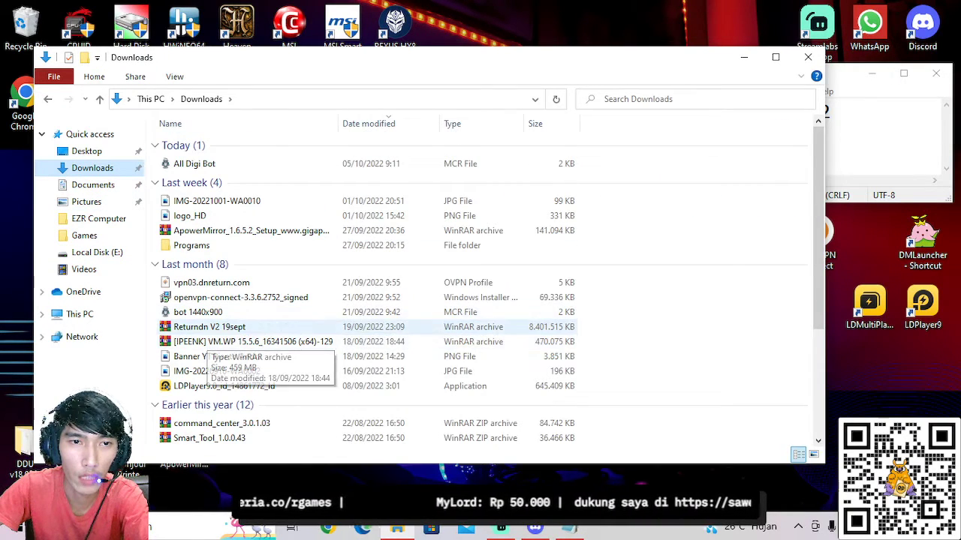
Extract the Returndn V2 19sept archive into a new DN Return folder on Local Disk (E:), and close the Downloads window
click(241, 328)
right_click(241, 328)
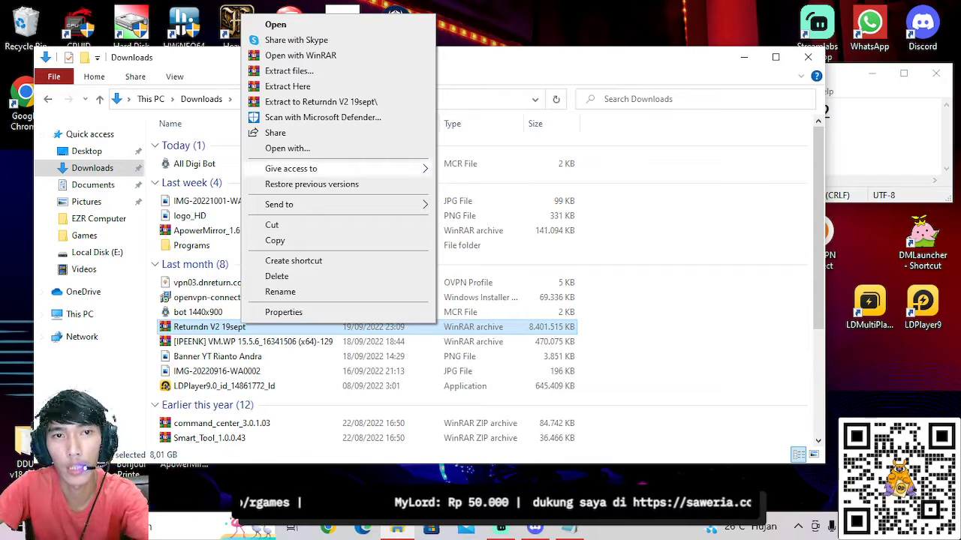
click(289, 71)
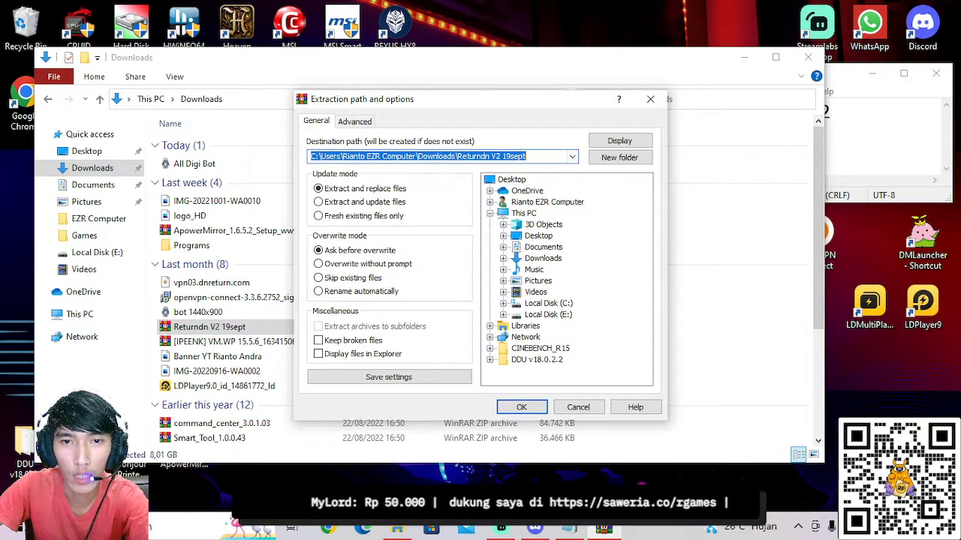
click(547, 315)
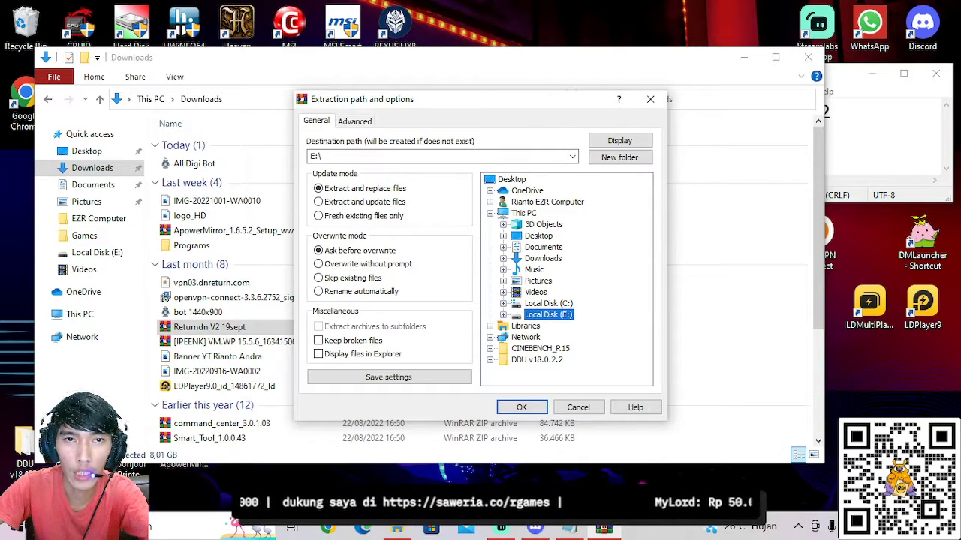
click(620, 157)
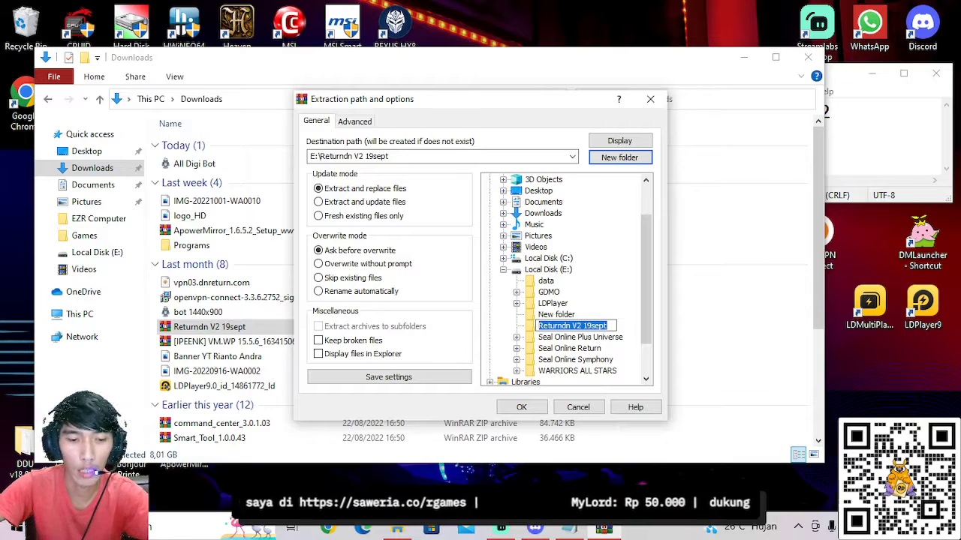
text(DN )
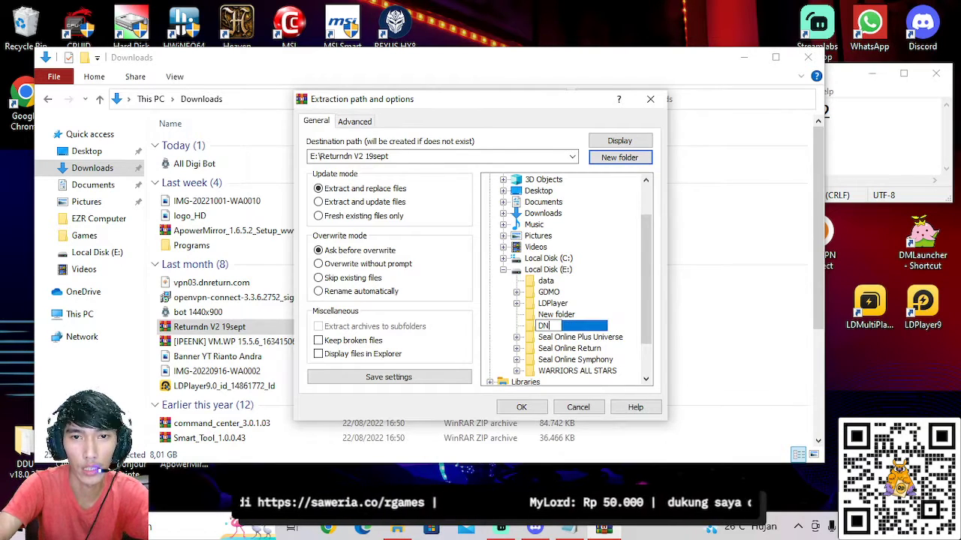
text(Return)
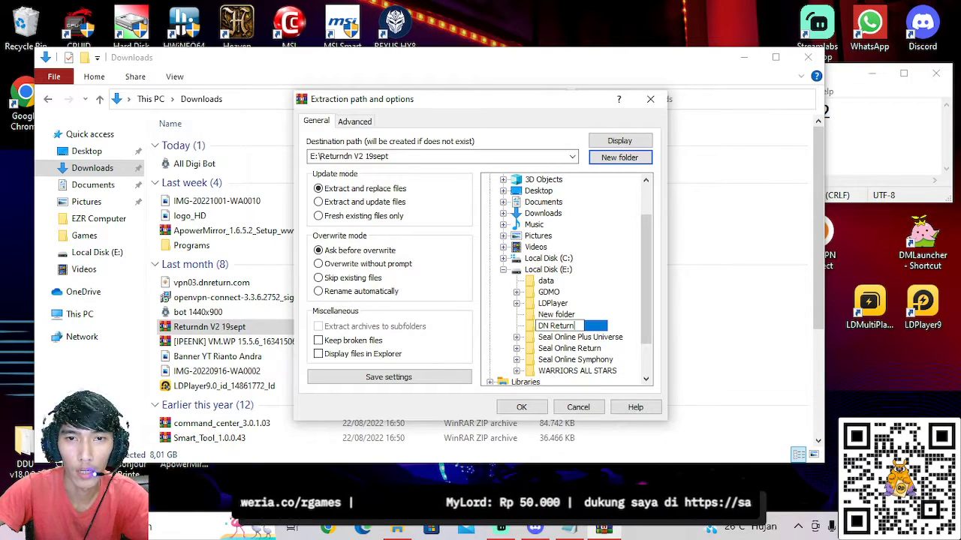
click(521, 407)
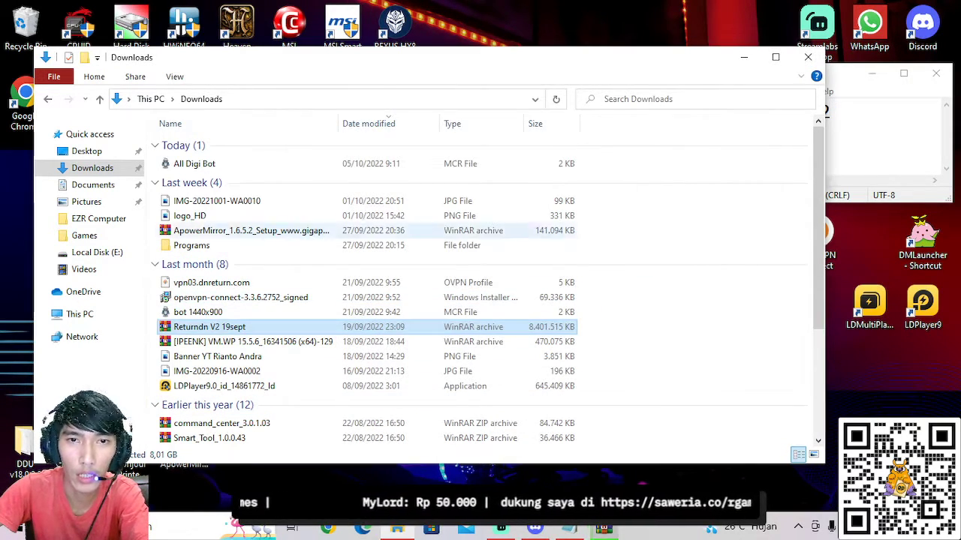
click(807, 57)
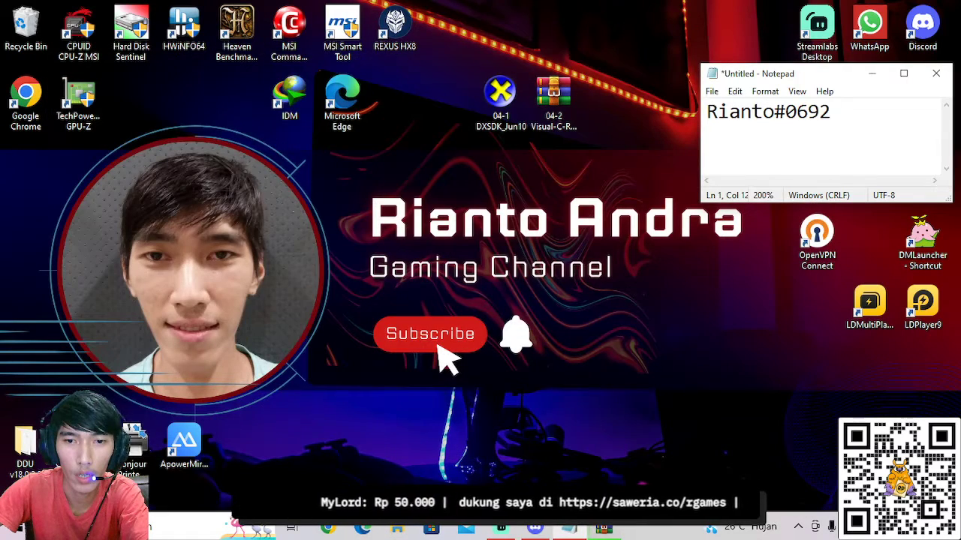
drag(460, 170, 103, 158)
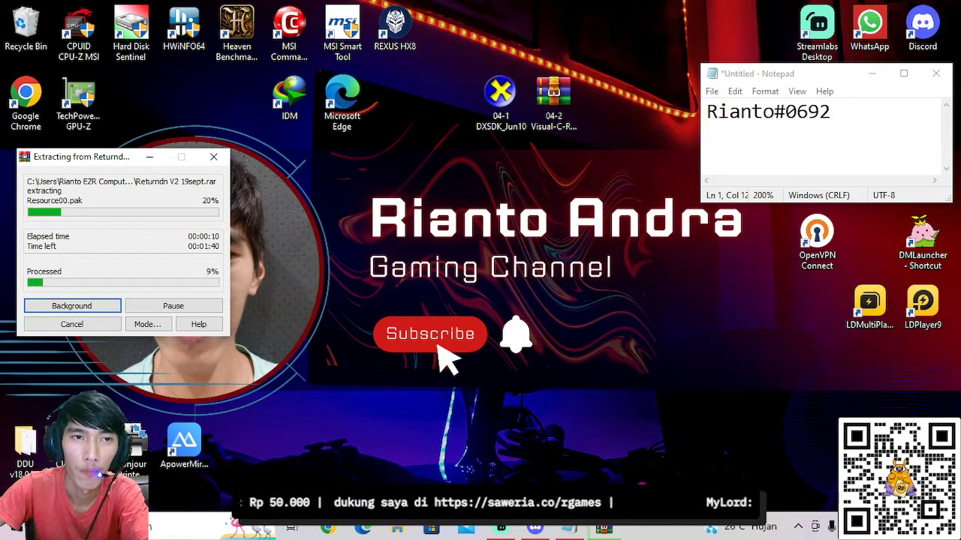
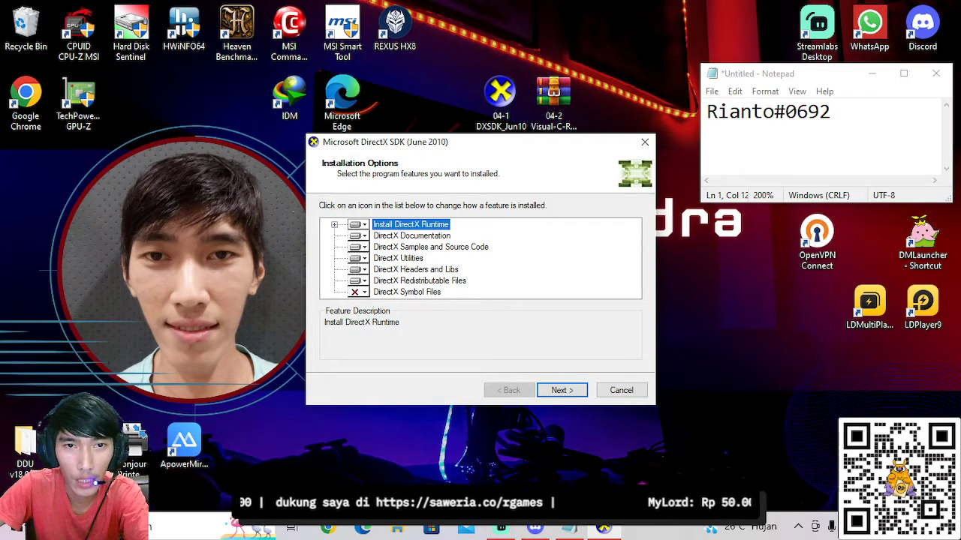
Try to install the DirectX SDK (June 2010) with DirectX Symbol Files and all subfeatures on the local hard drive
click(359, 292)
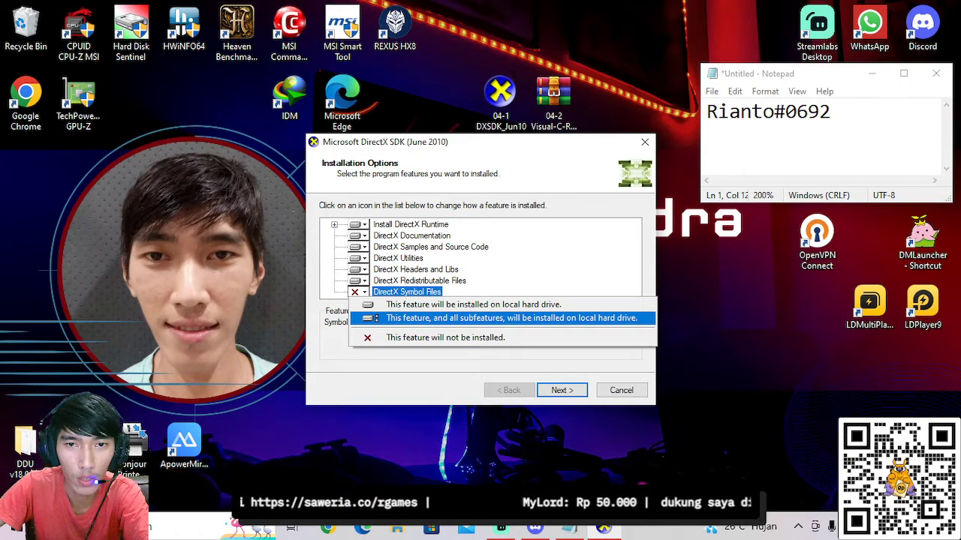
click(501, 319)
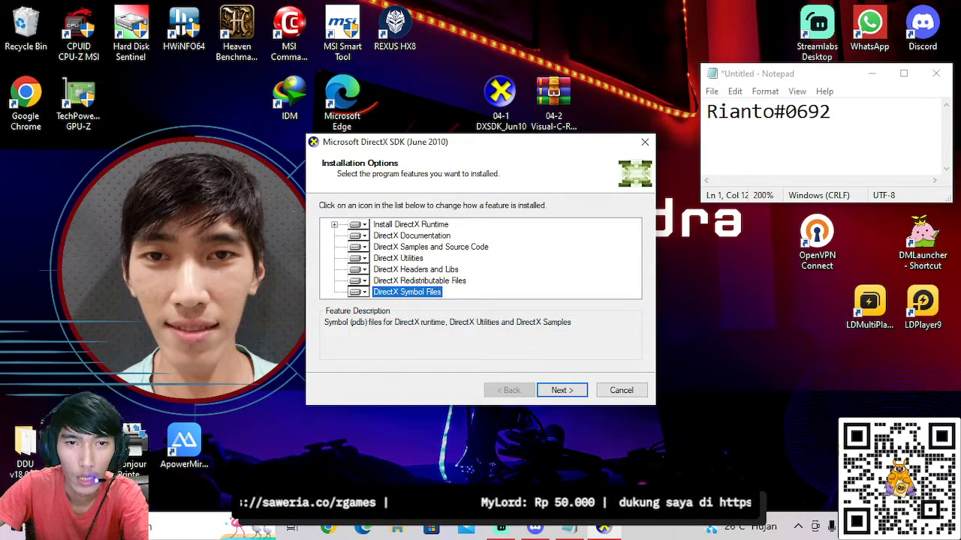
click(561, 390)
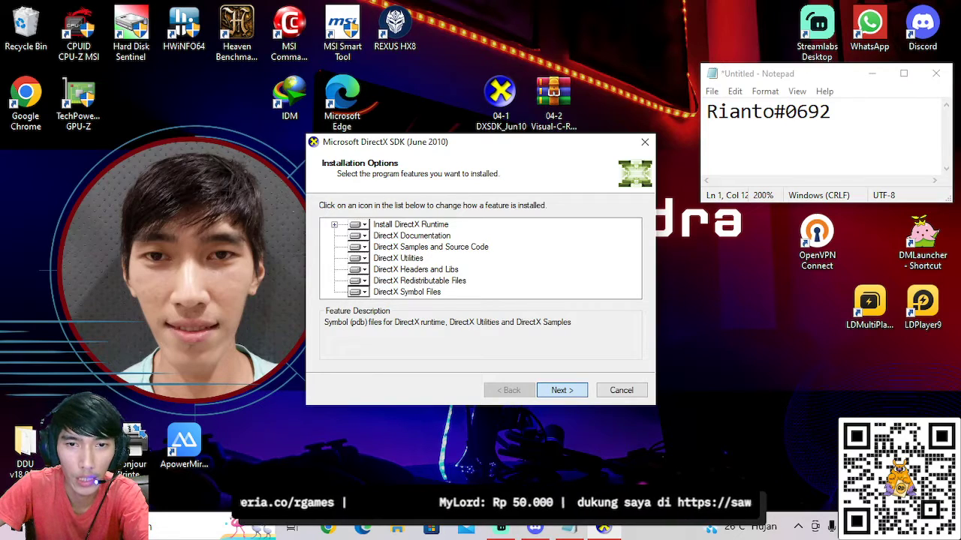
key(Return)
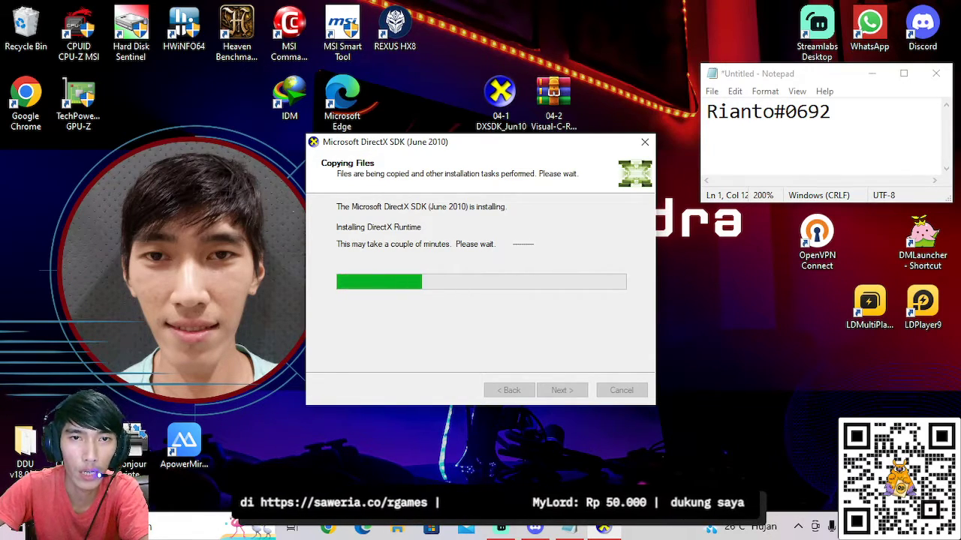
drag(483, 147, 503, 151)
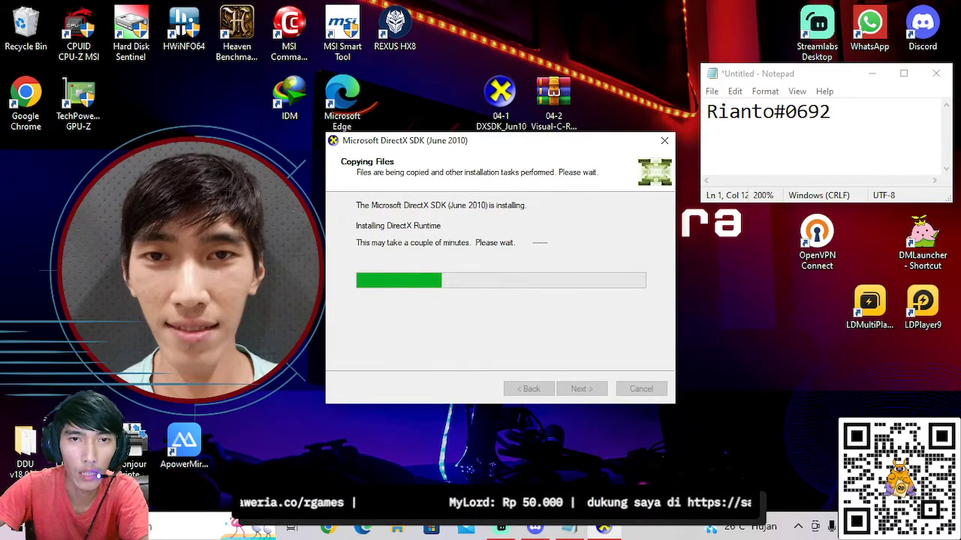
Examine the x64 and x86 Microsoft Visual C++ 2010 Redistributable entries among the installed apps in Windows Settings
key(super)
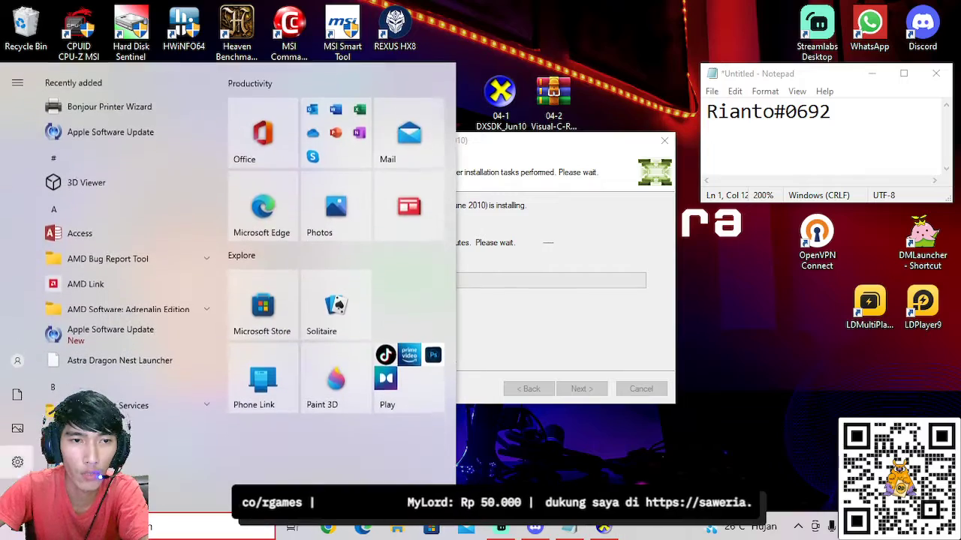
click(17, 462)
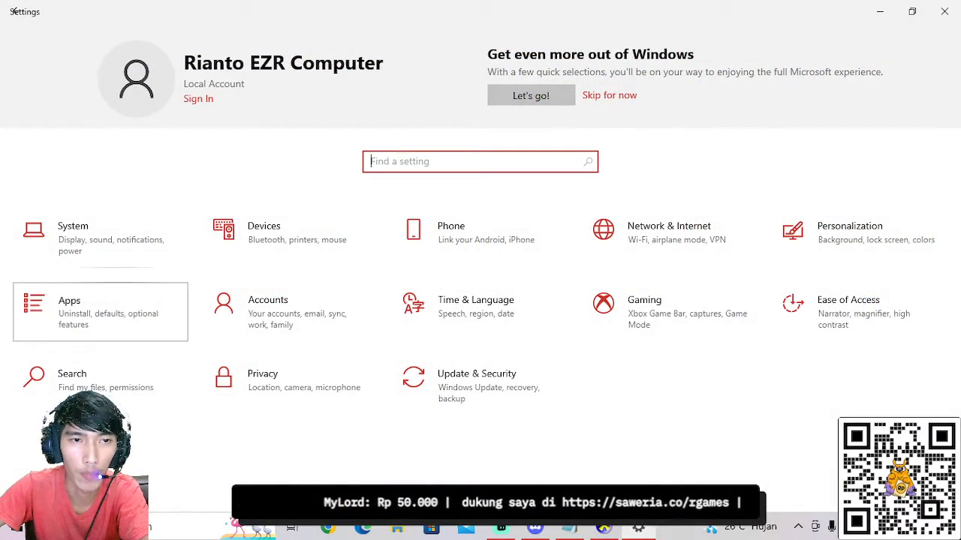
click(100, 311)
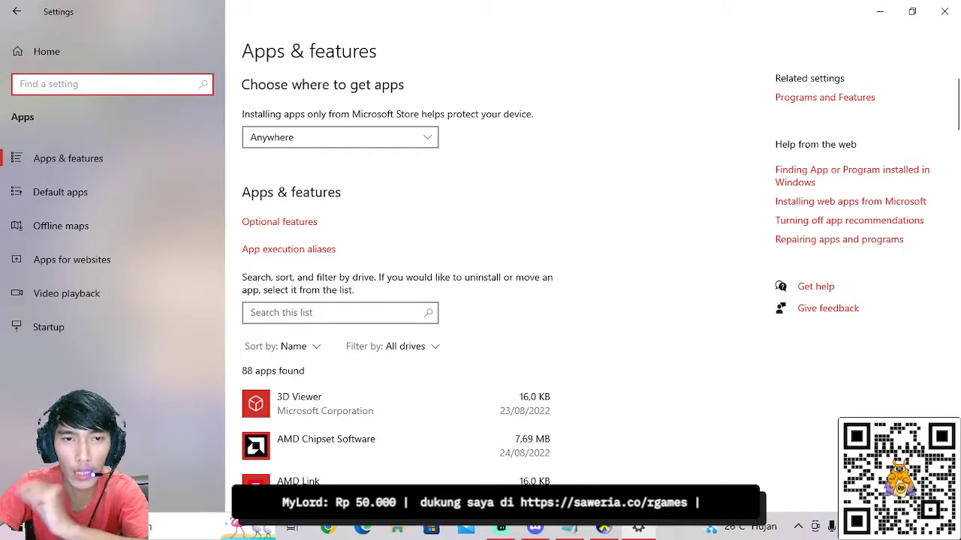
scroll(398, 255, down, 10)
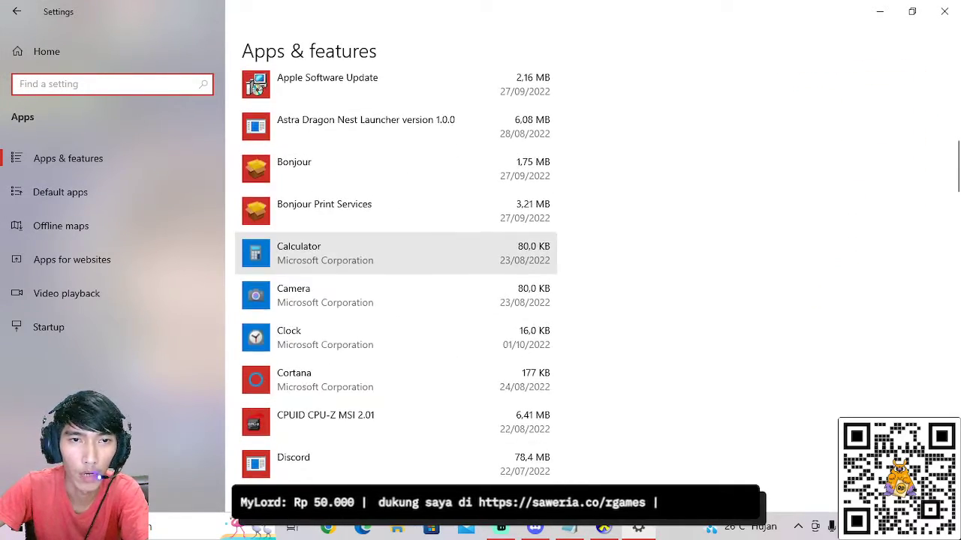
scroll(398, 218, down, 15)
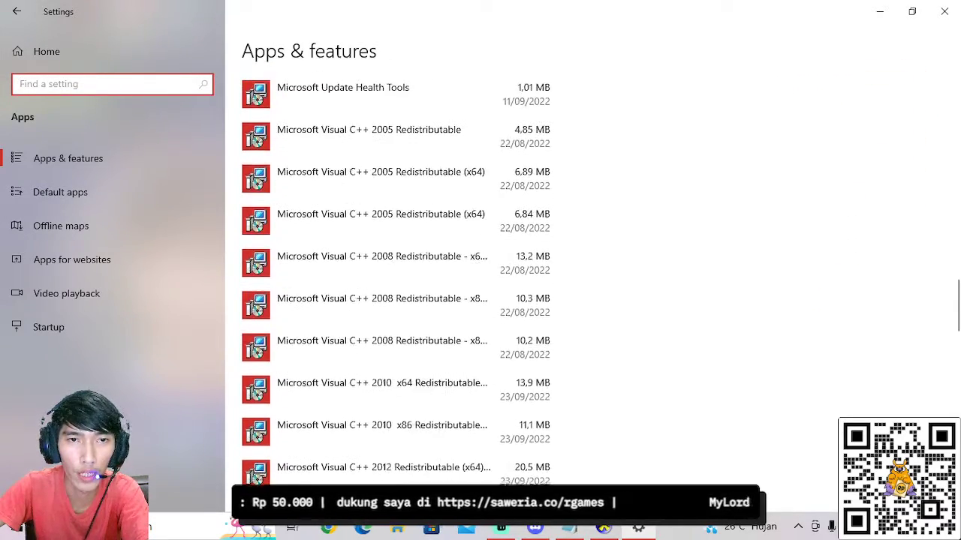
scroll(398, 307, down, 4)
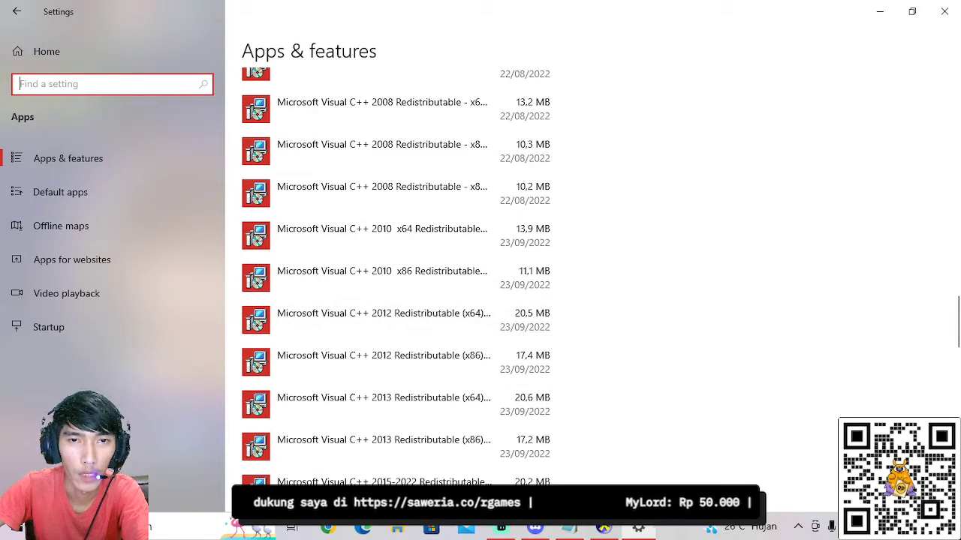
click(395, 236)
click(396, 346)
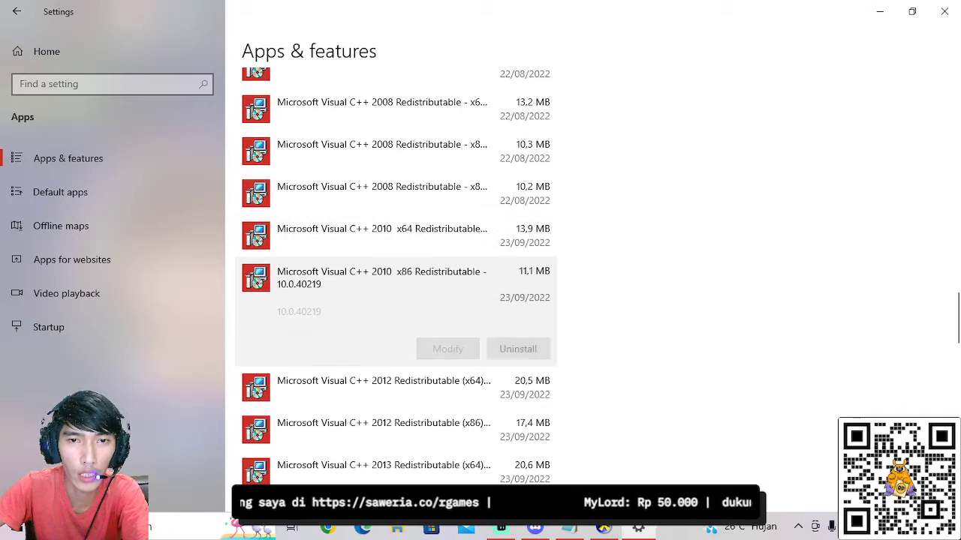
click(395, 236)
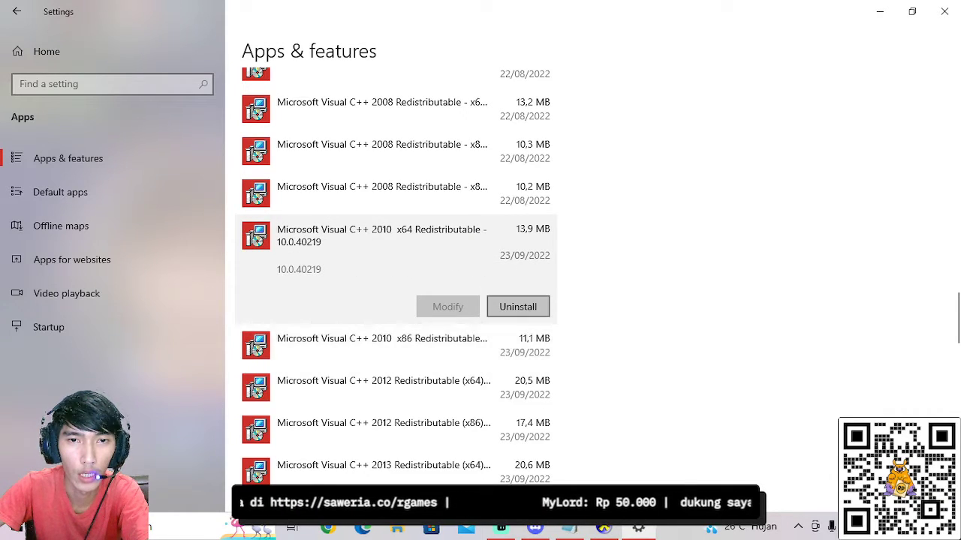
click(396, 345)
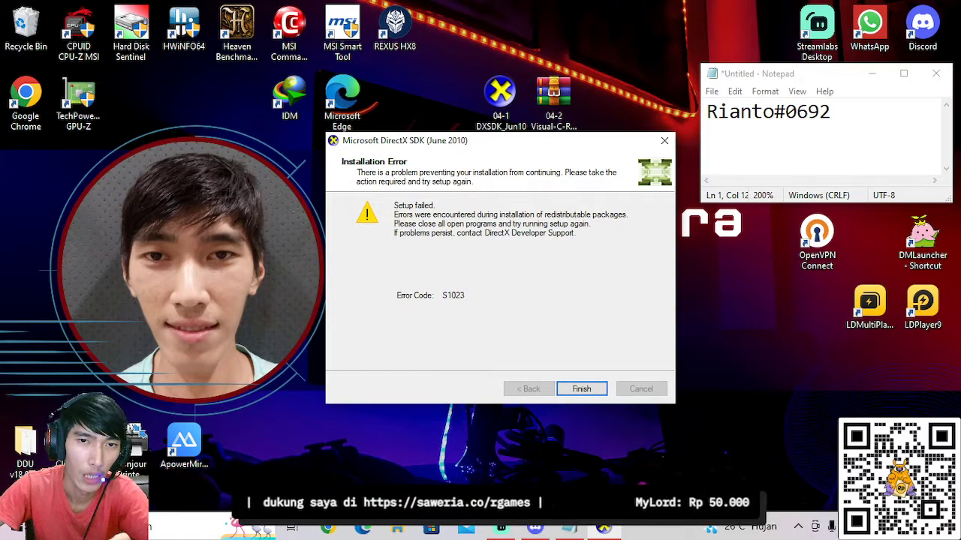
Close the DirectX SDK setup and uninstall the Microsoft Visual C++ 2010 x64 Redistributable - 10.0.40219 through Windows Settings
key(Return)
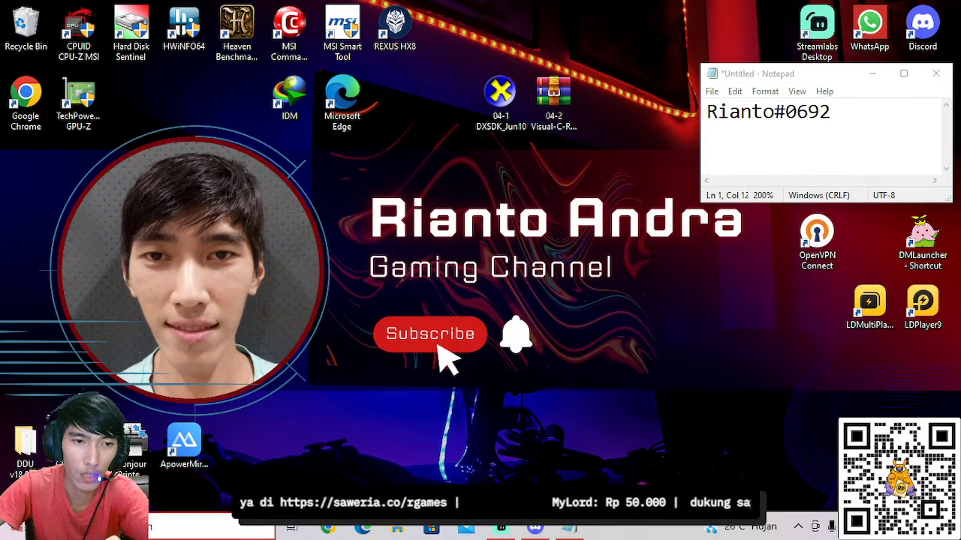
key(super)
click(30, 462)
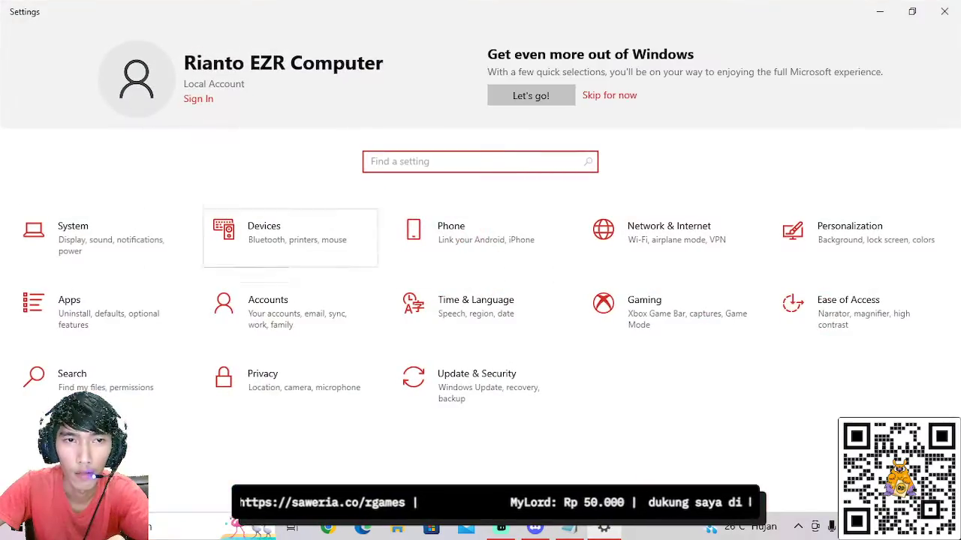
click(90, 309)
scroll(398, 285, down, 15)
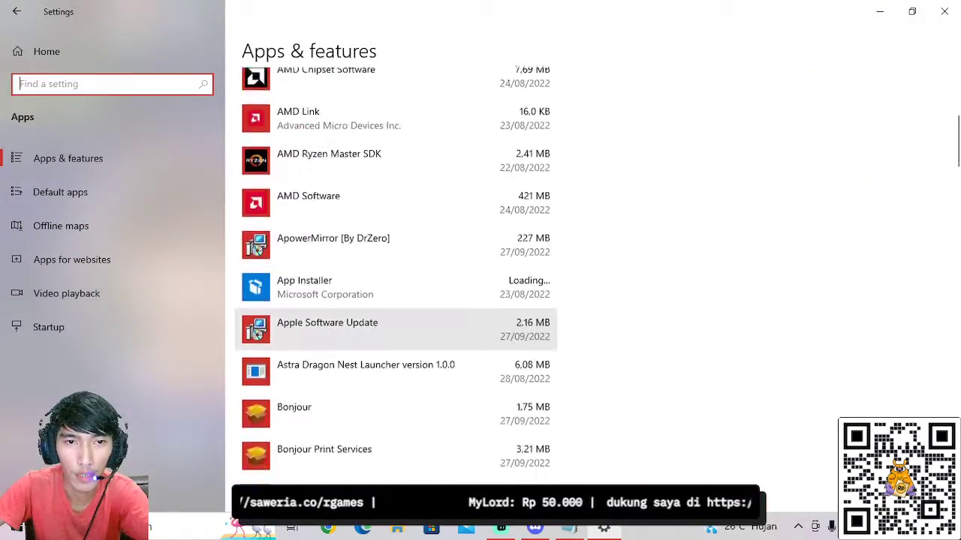
scroll(396, 329, down, 5)
scroll(396, 329, up, 2)
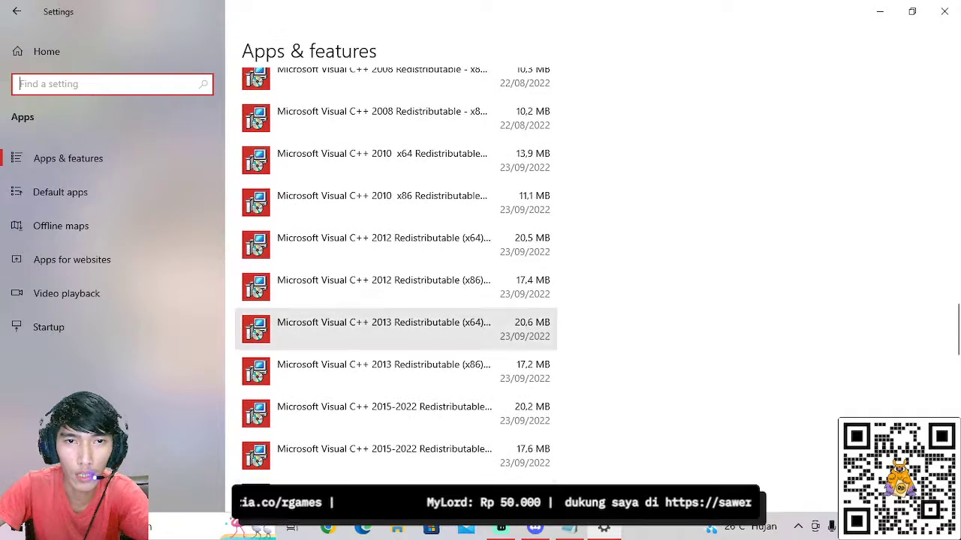
click(396, 160)
click(518, 231)
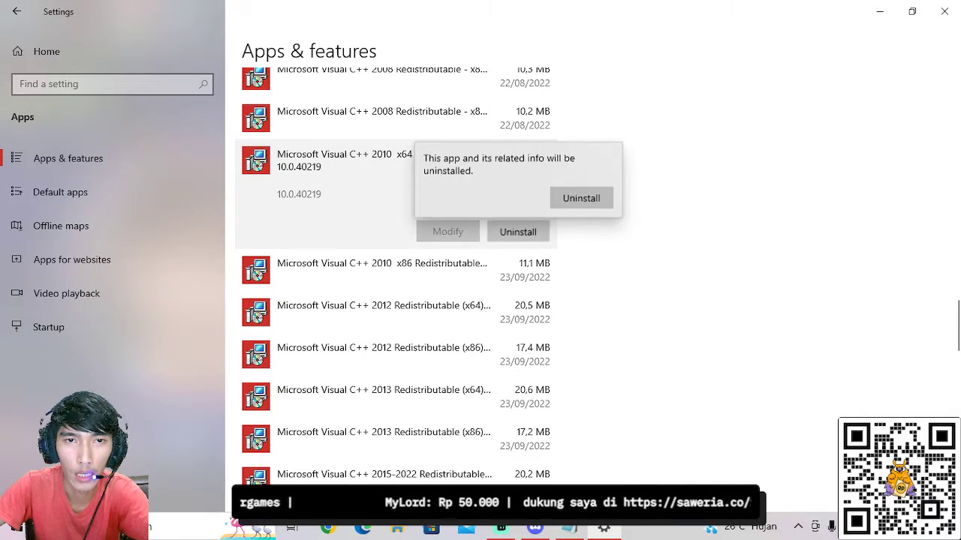
click(579, 196)
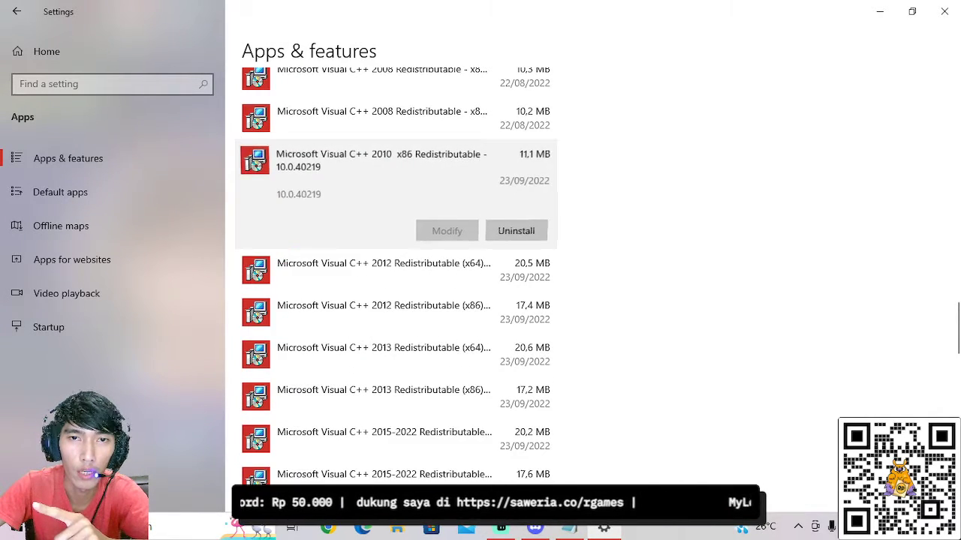
Uninstall the Microsoft Visual C++ 2010 x86 Redistributable - 10.0.40219 and close Windows Settings
click(518, 231)
click(579, 197)
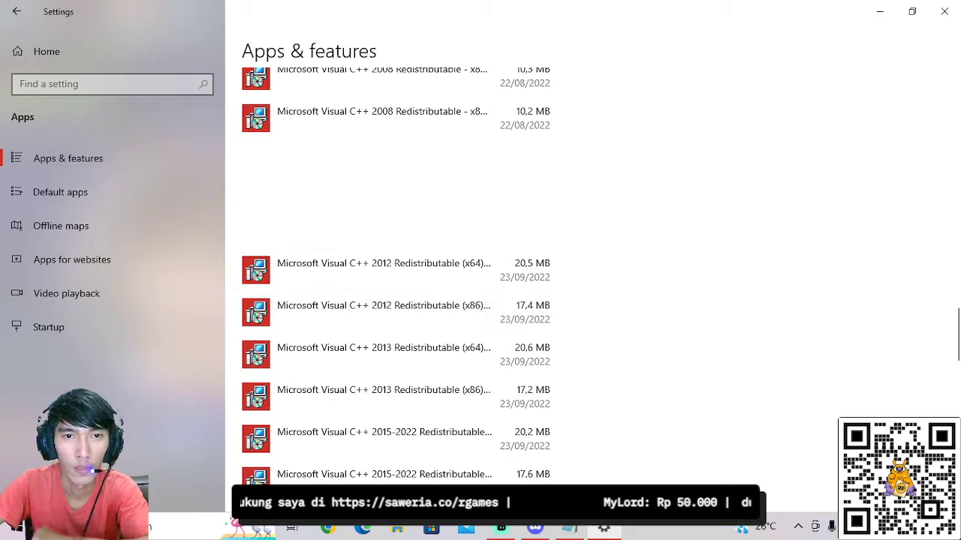
click(944, 11)
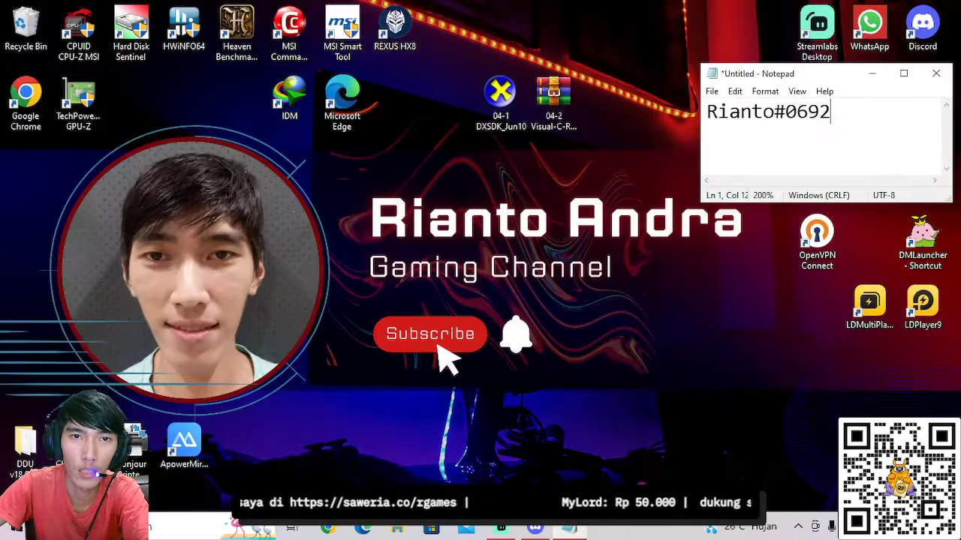
Launch the DXSDK_Jun10 installer from the desktop and accept the DirectX SDK license agreement
double_click(501, 101)
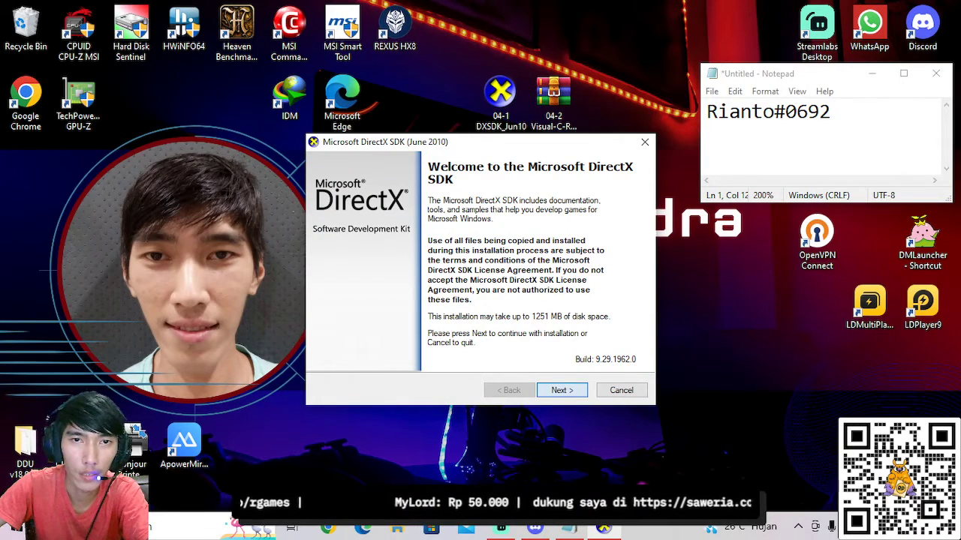
key(Return)
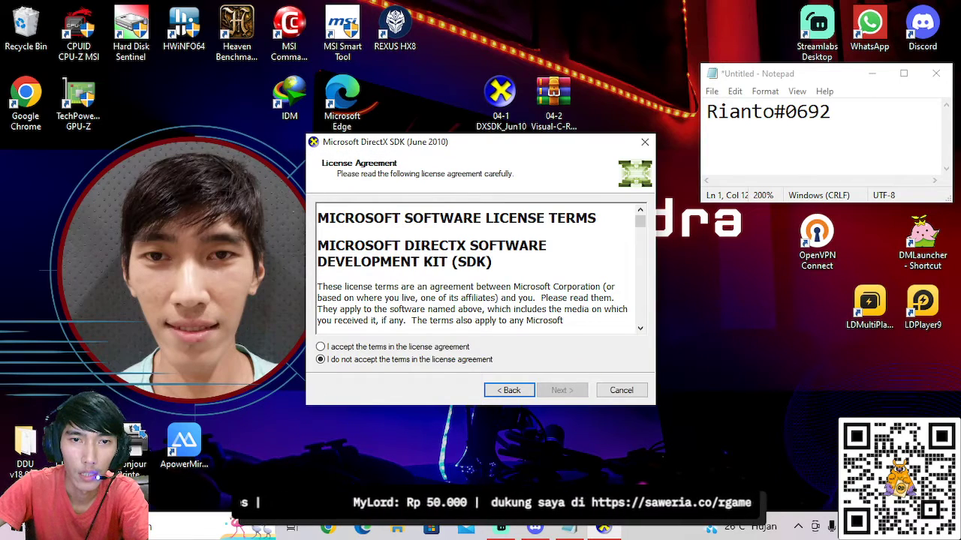
click(320, 347)
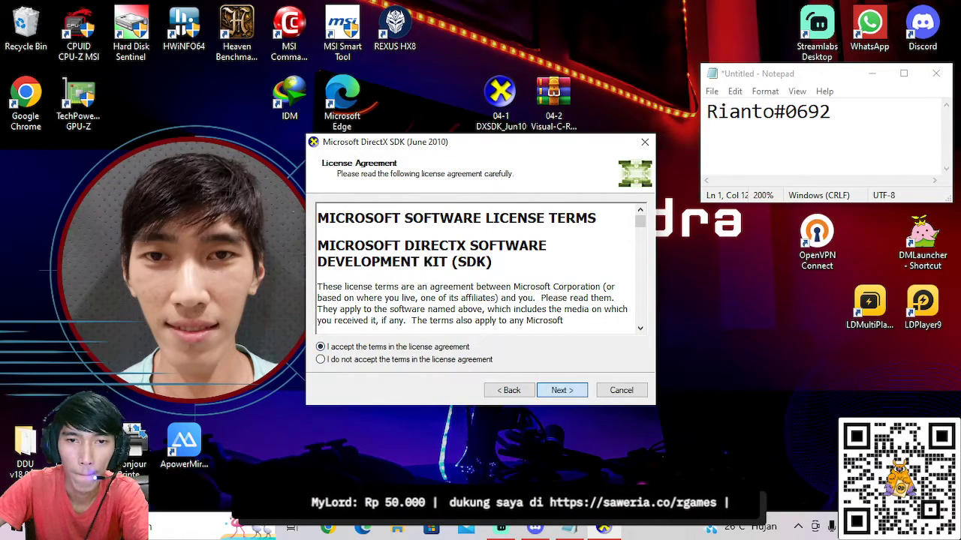
Decline the Customer Experience Improvement Program, clear the system notifications, and start the DirectX SDK installation with its default features
click(561, 390)
click(349, 350)
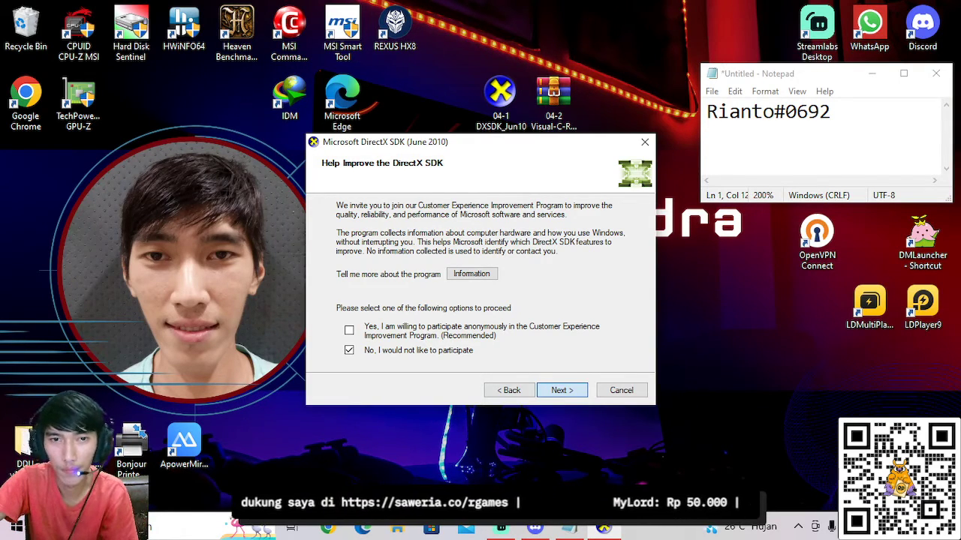
key(super+a)
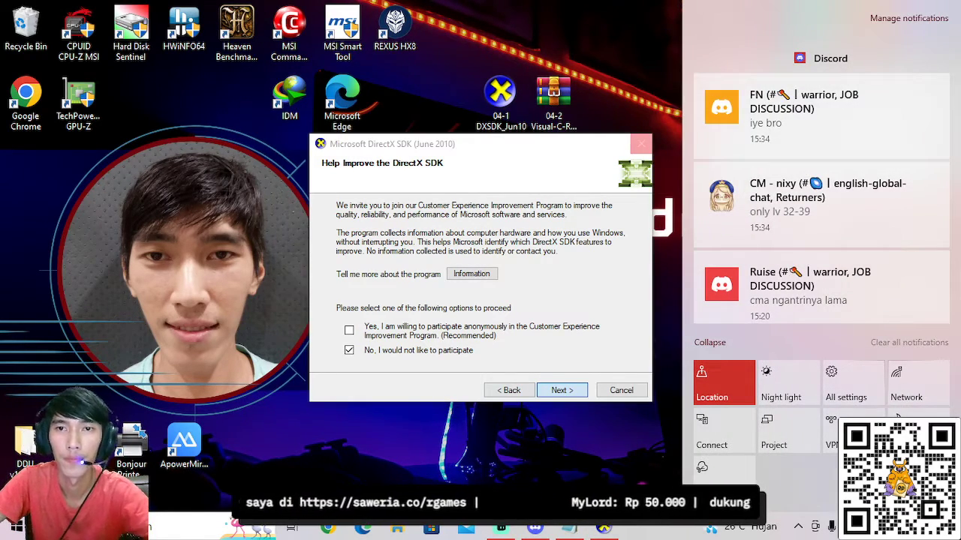
click(909, 343)
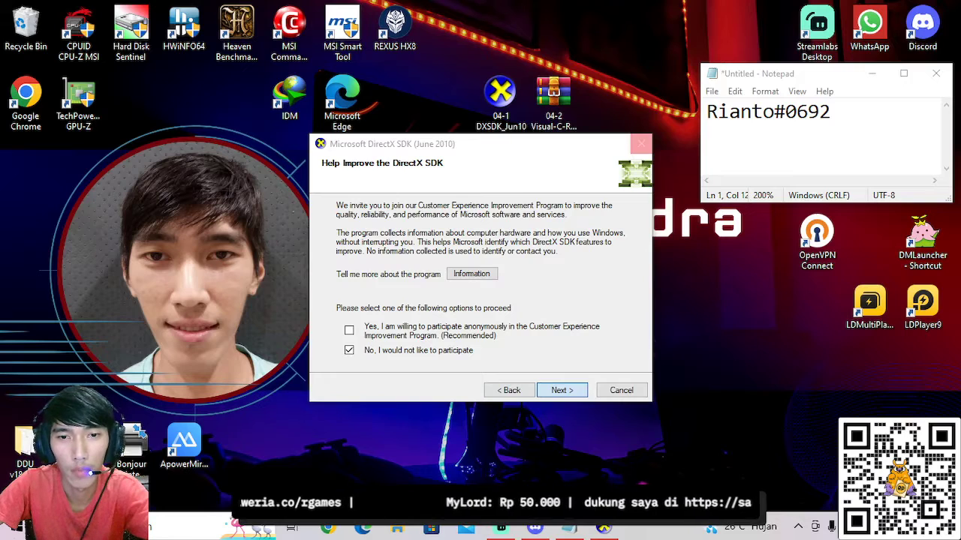
key(Return)
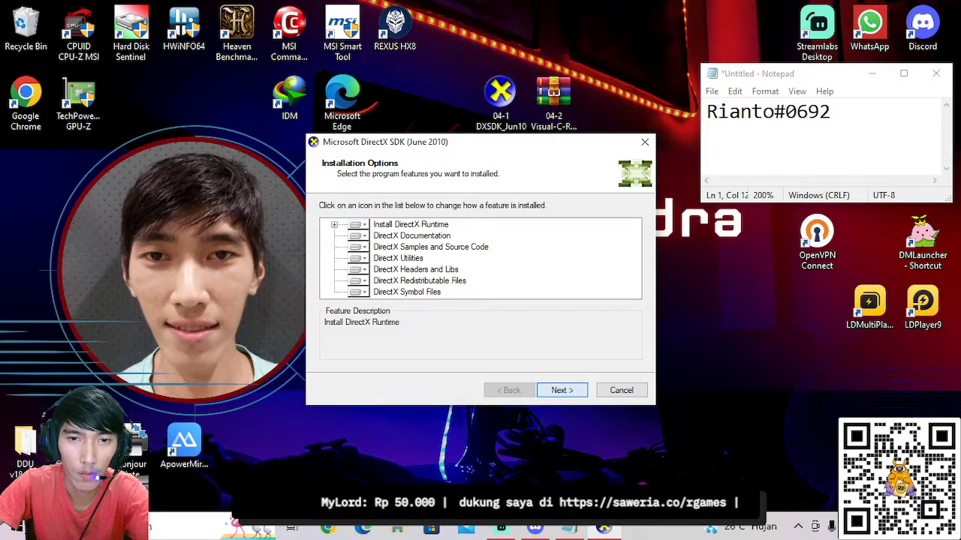
key(Return)
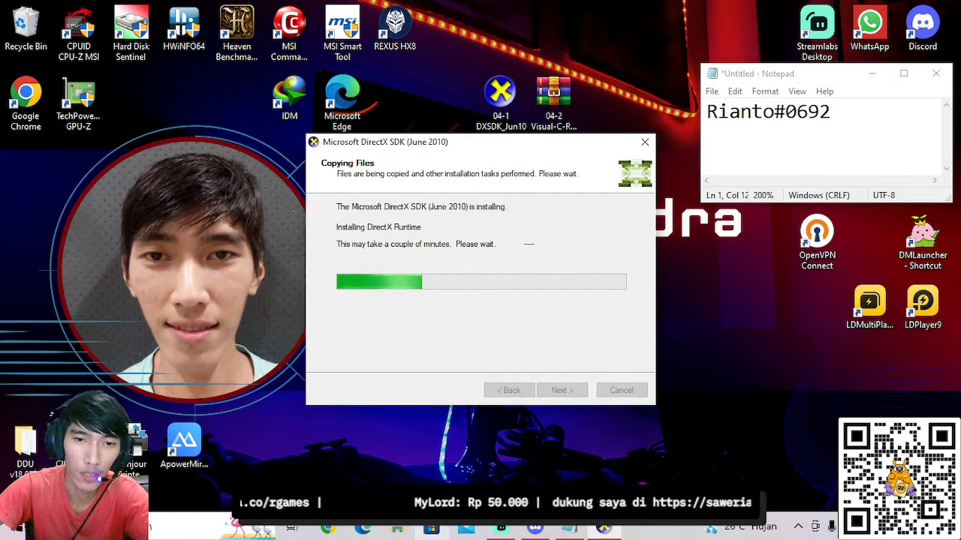
Open the DN Return folder on Local Disk (E:) in File Explorer and locate the directx_Jun2010_redist-[Guru3D.com] archive
key(super+e)
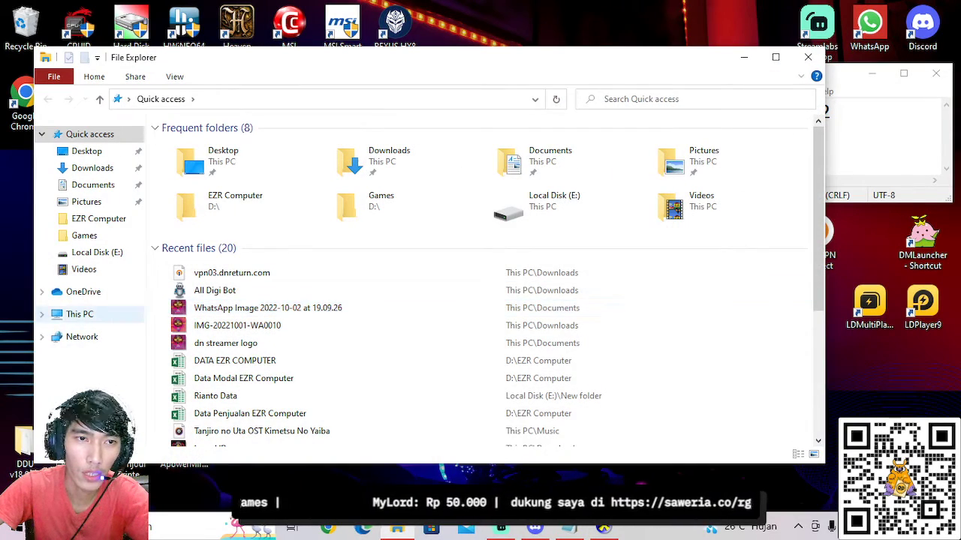
click(79, 314)
double_click(420, 292)
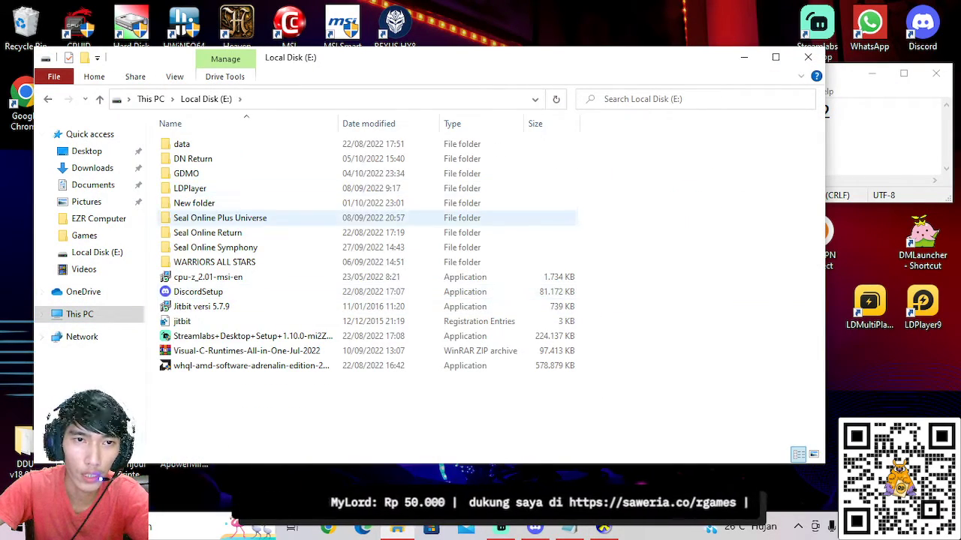
click(248, 159)
double_click(263, 158)
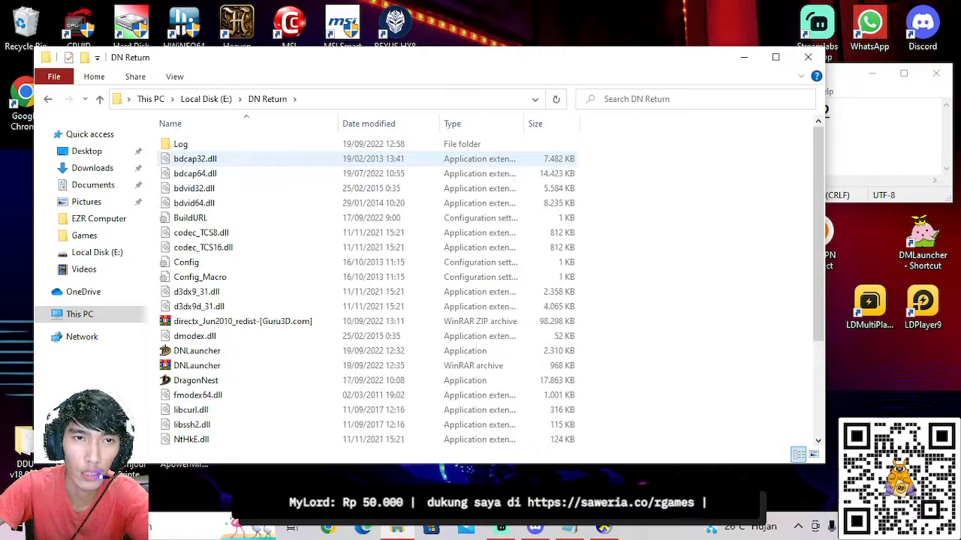
scroll(247, 278, down, 1)
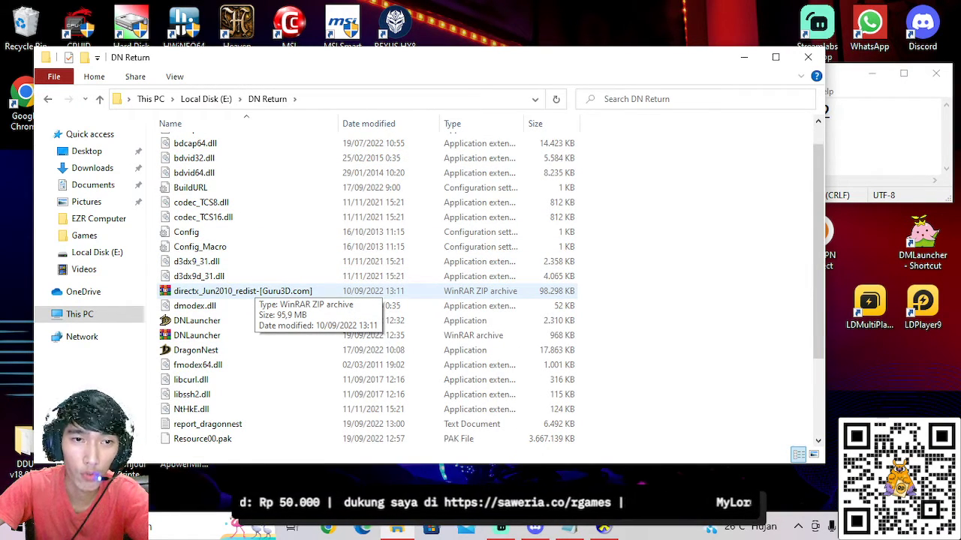
click(255, 291)
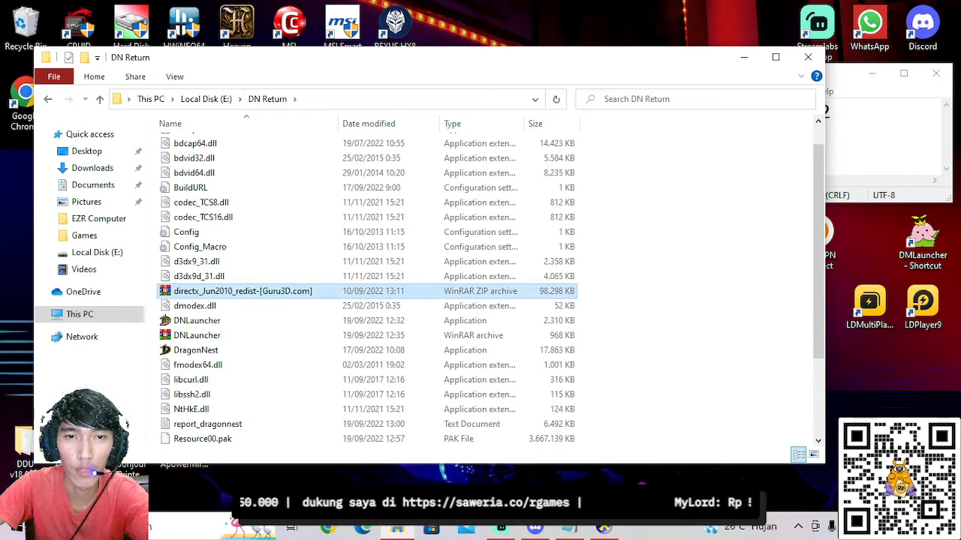
scroll(367, 292, down, 3)
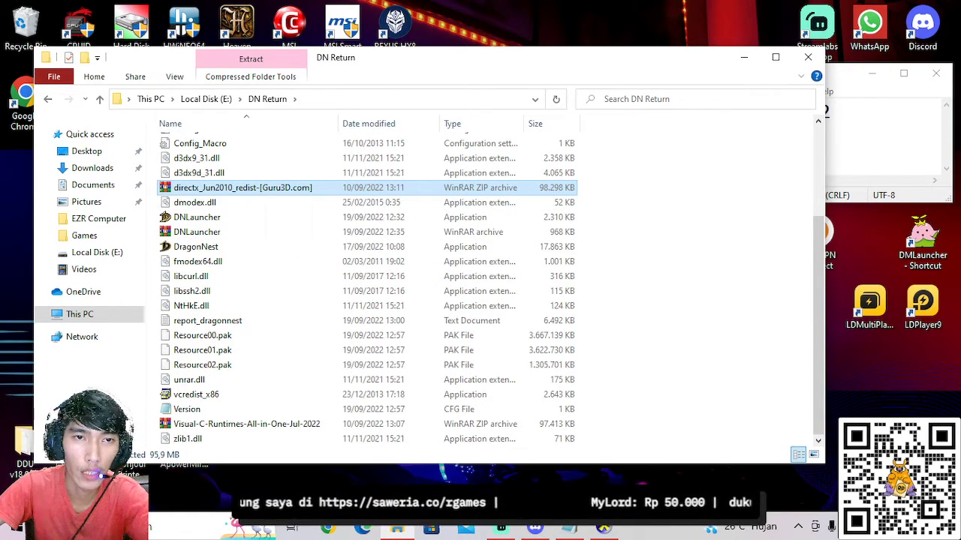
Open the directx_Jun2010_redist-[Guru3D.com] archive, locate DXSETUP.exe inside it, and close the archive
double_click(248, 188)
scroll(113, 239, down, 13)
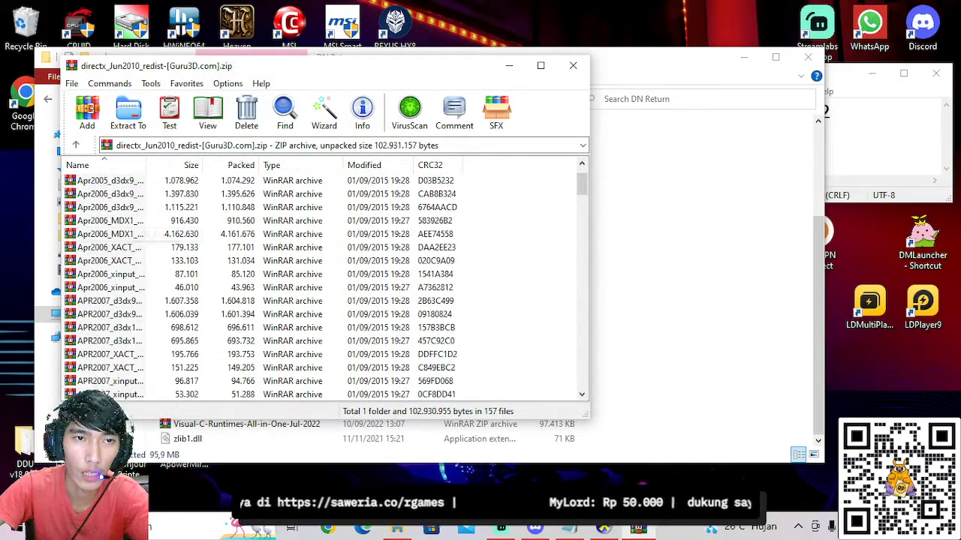
scroll(113, 238, down, 19)
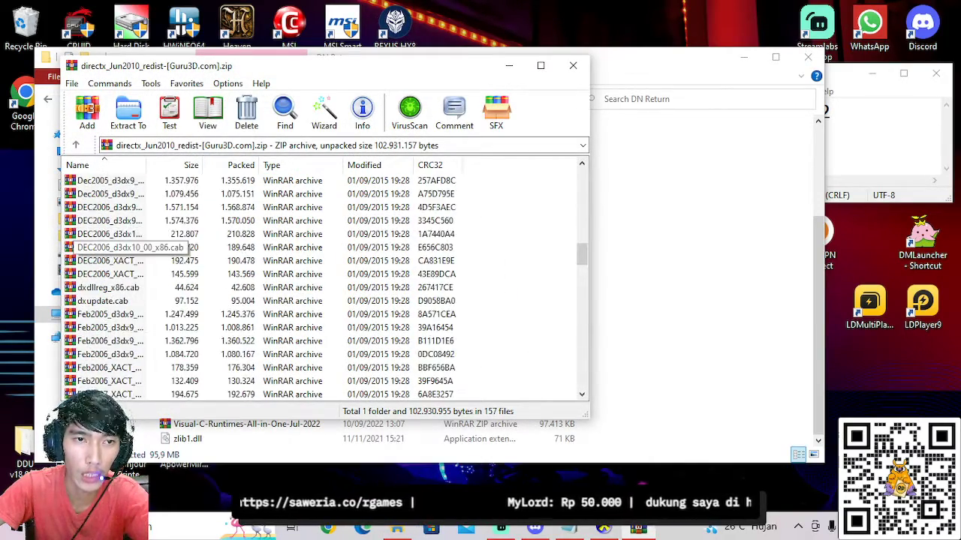
scroll(113, 239, down, 13)
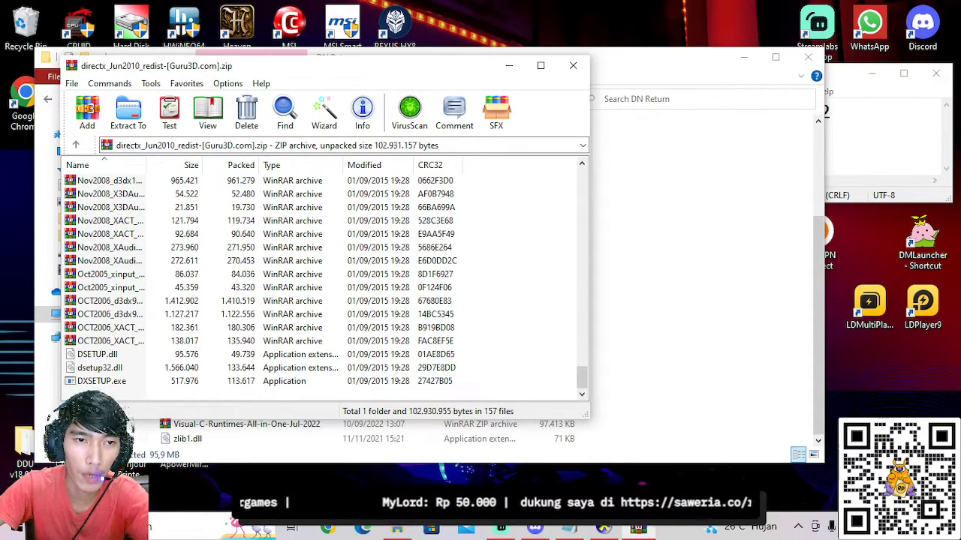
click(101, 381)
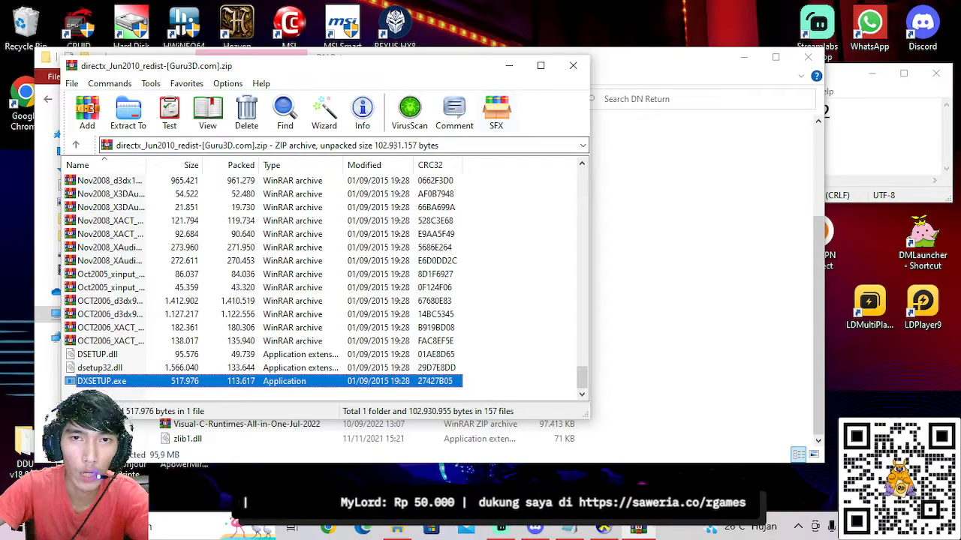
click(573, 65)
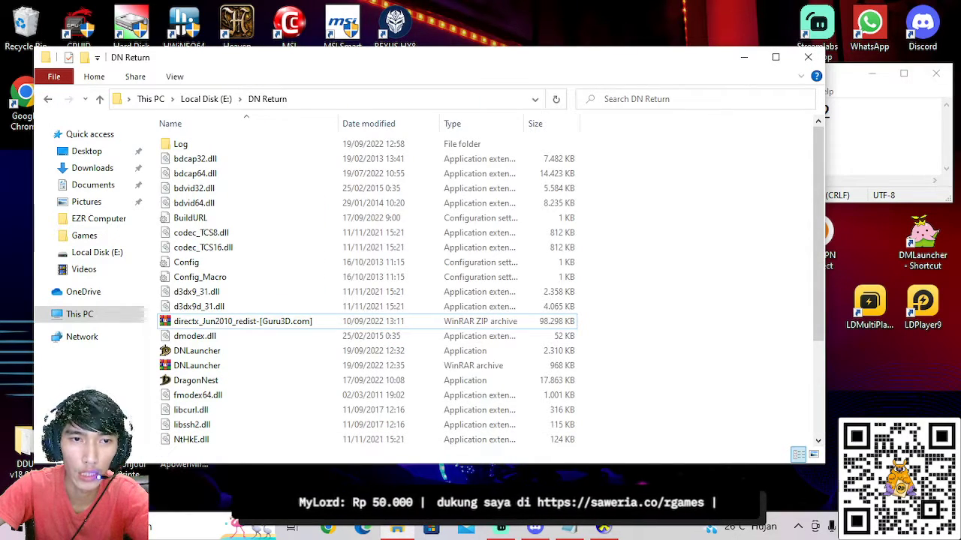
Locate the Visual-C-Runtimes-All-in-One-Jul-2022 archive in the DN Return folder, and close File Explorer
scroll(368, 293, down, 3)
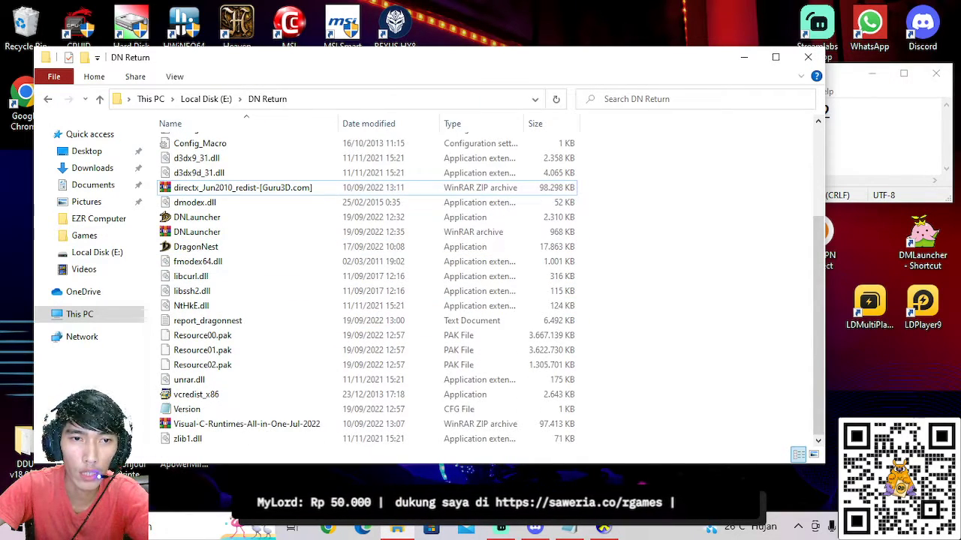
click(246, 425)
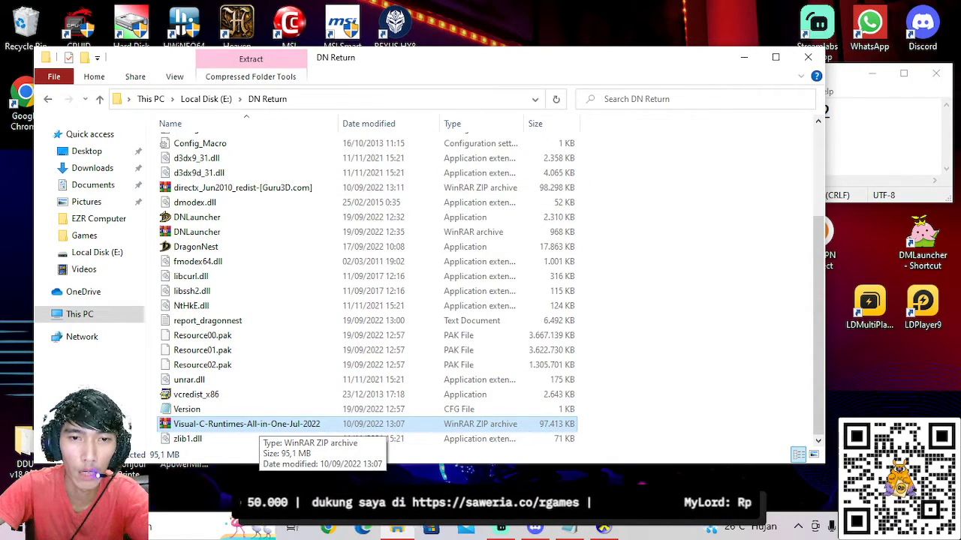
click(807, 57)
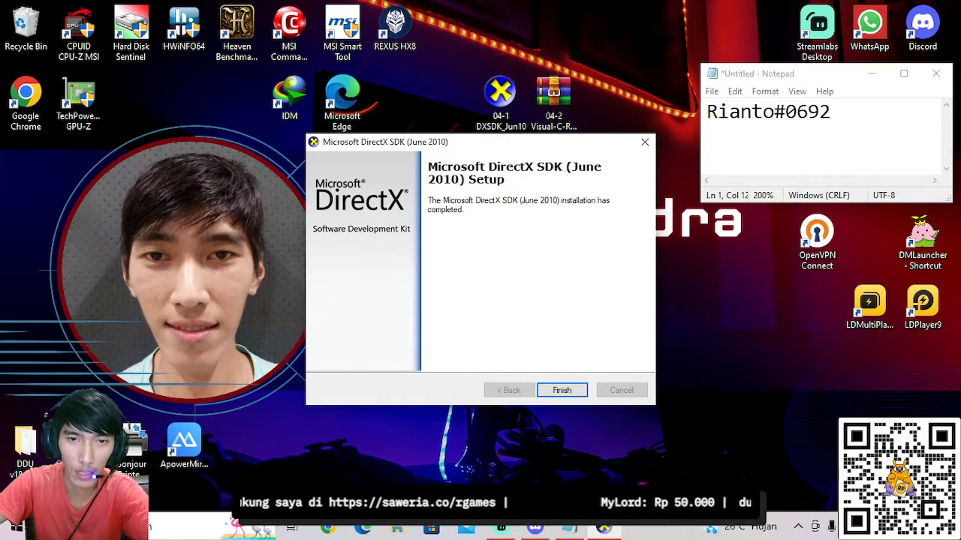
Finish the DirectX SDK setup and extract the desktop archive 04-2 Visual-C-Runtimes-All-in-One-Mar-2020 into a new desktop folder of the same name
click(562, 390)
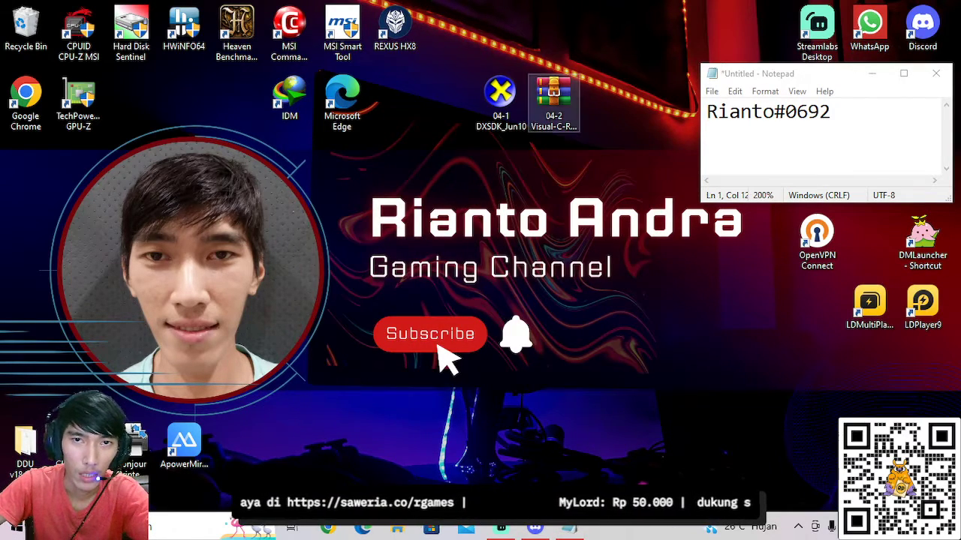
right_click(551, 89)
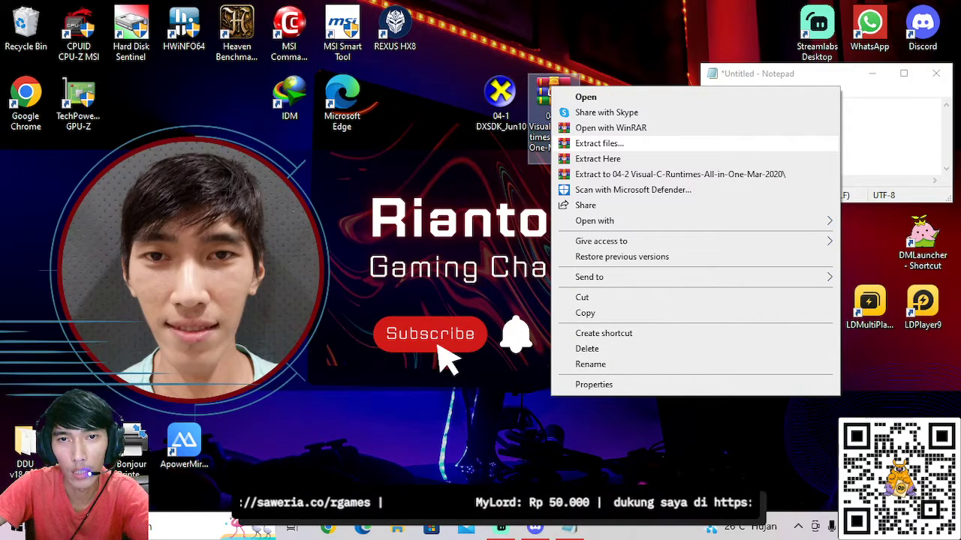
click(599, 142)
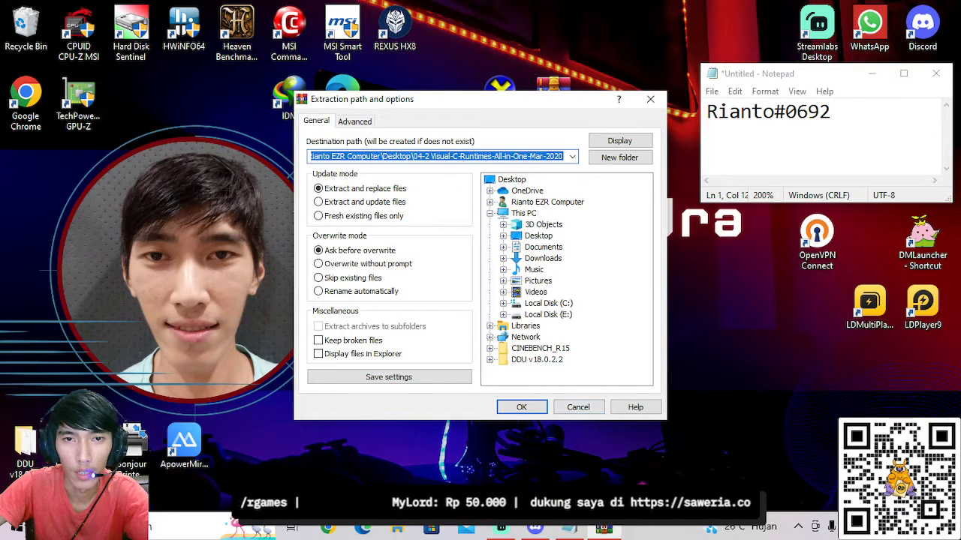
click(511, 179)
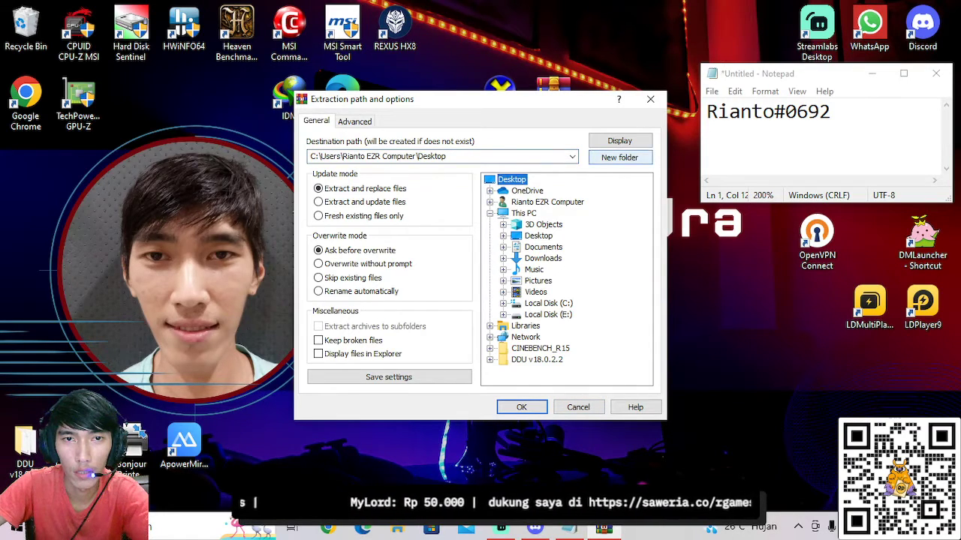
click(619, 156)
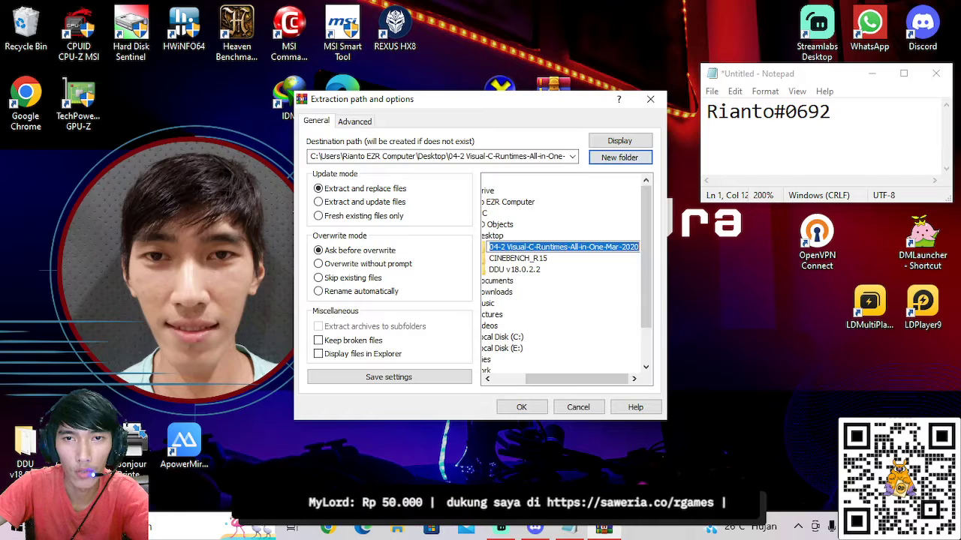
click(521, 407)
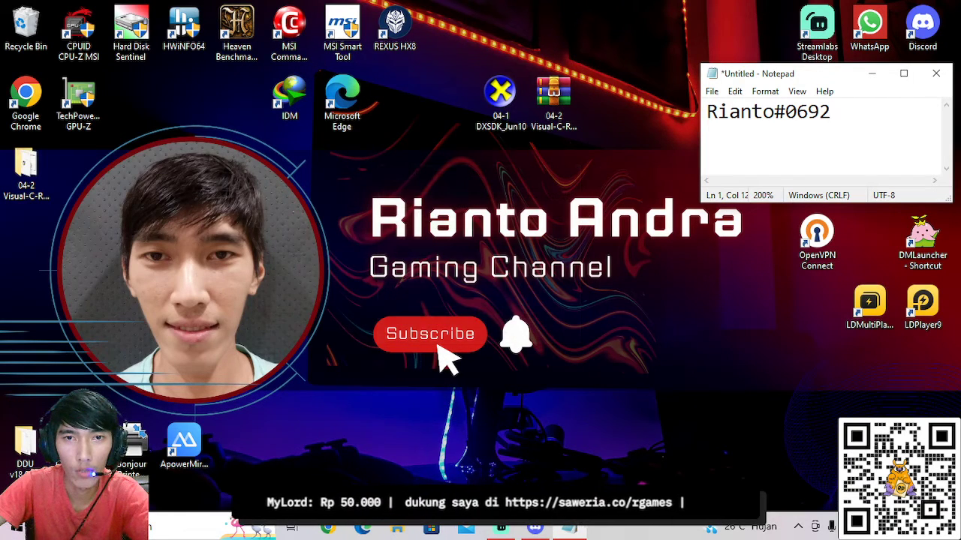
Place the extracted Visual-C-Runtimes folder beside its archive on the desktop and run its install_all batch file as administrator, closing the folder when finished
drag(26, 172, 607, 111)
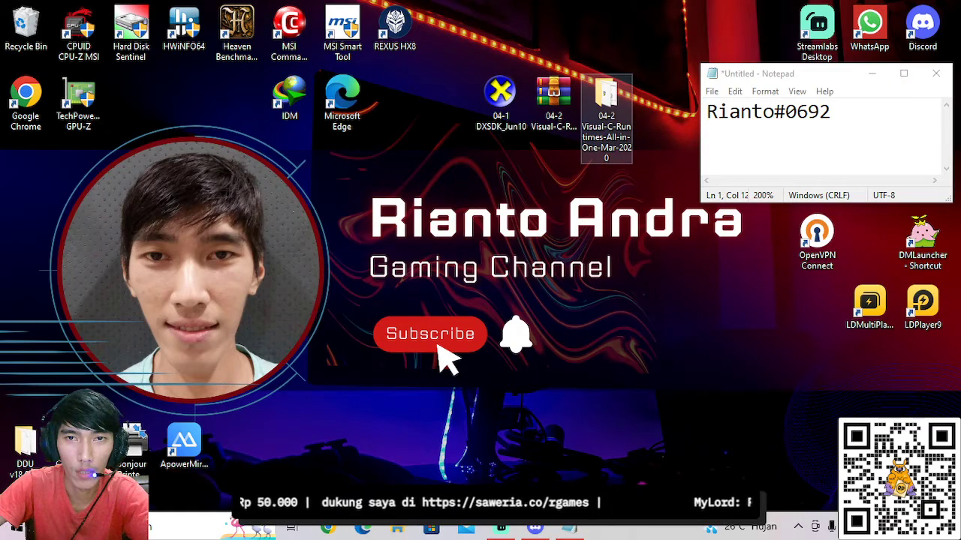
double_click(607, 111)
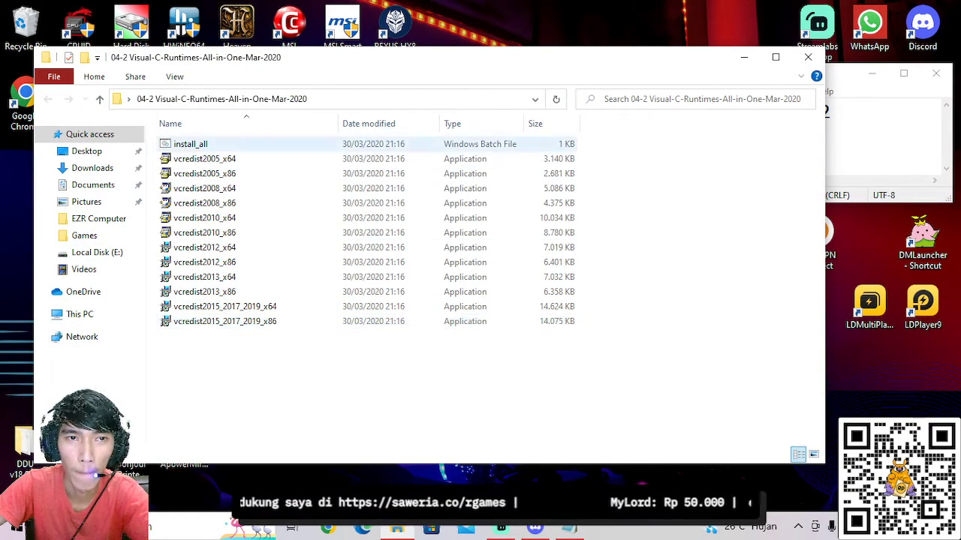
click(190, 143)
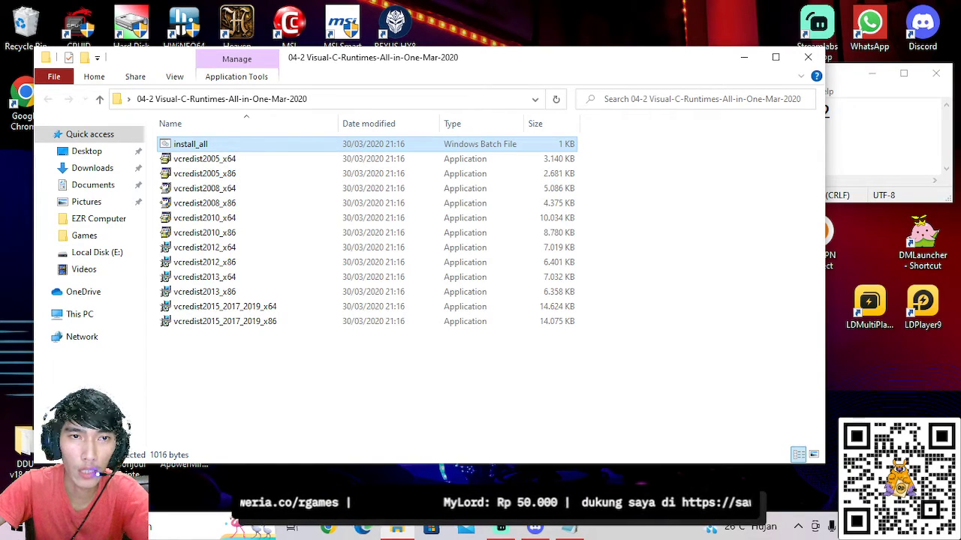
right_click(230, 149)
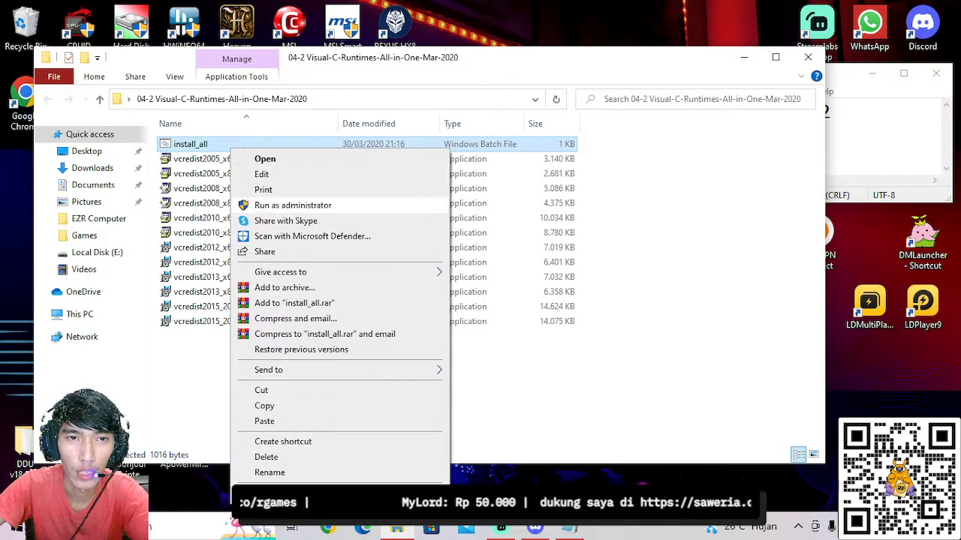
click(292, 205)
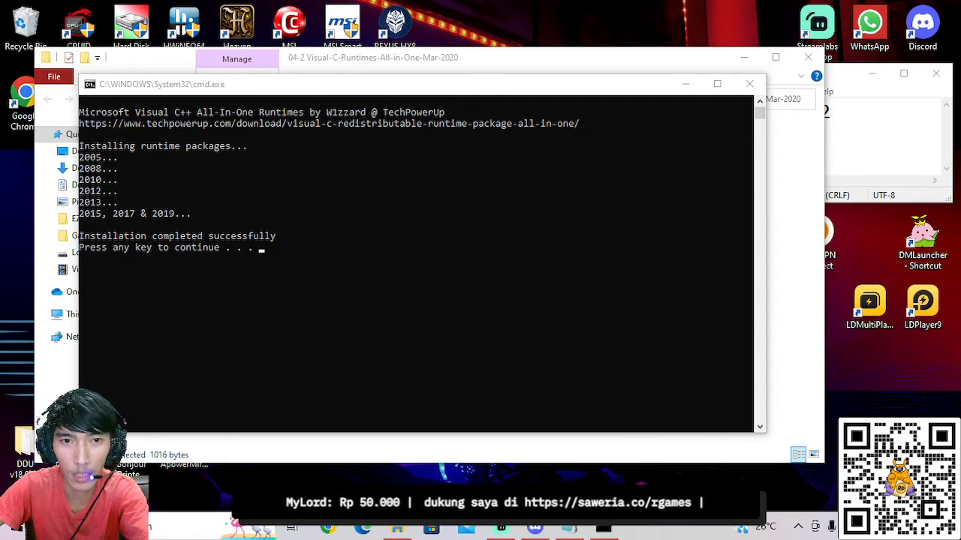
key(Return)
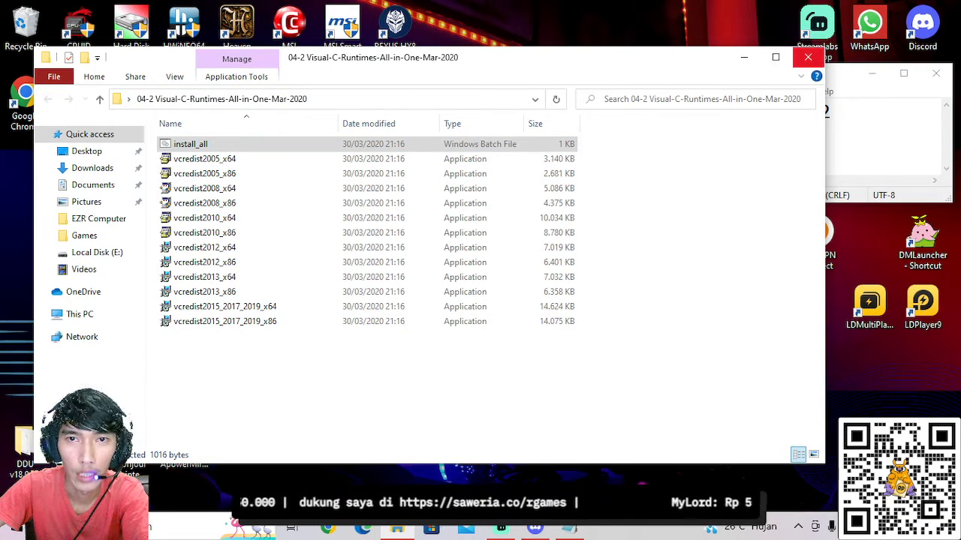
click(808, 57)
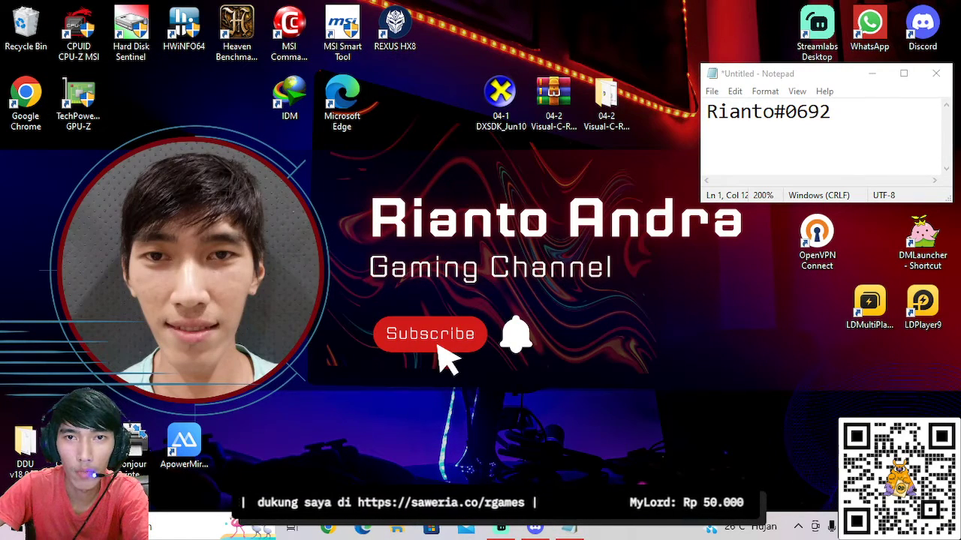
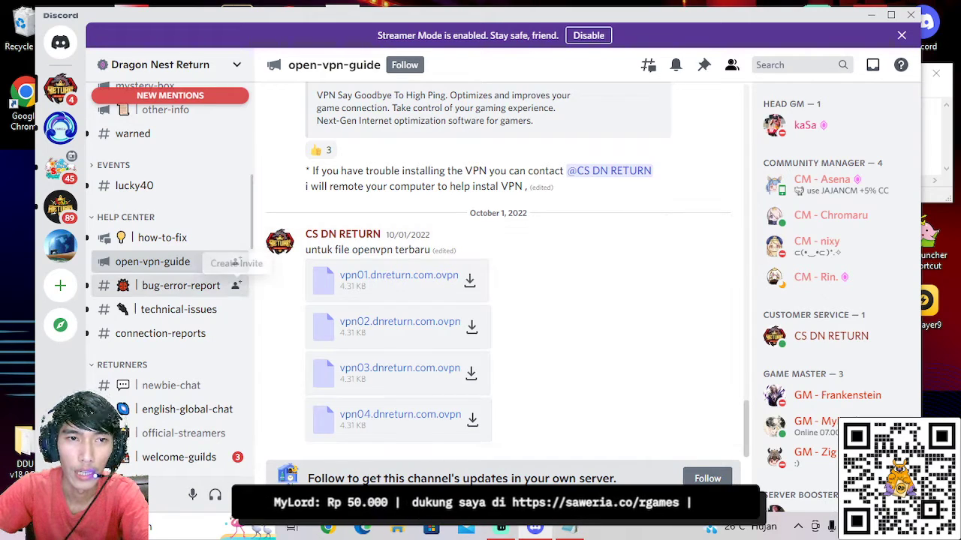
Examine the Dragon Nest Return server's open-vpn-guide channel for the latest .ovpn profile files and the Windows 7 and Windows 10 OpenVPN tutorials
scroll(181, 285, up, 10)
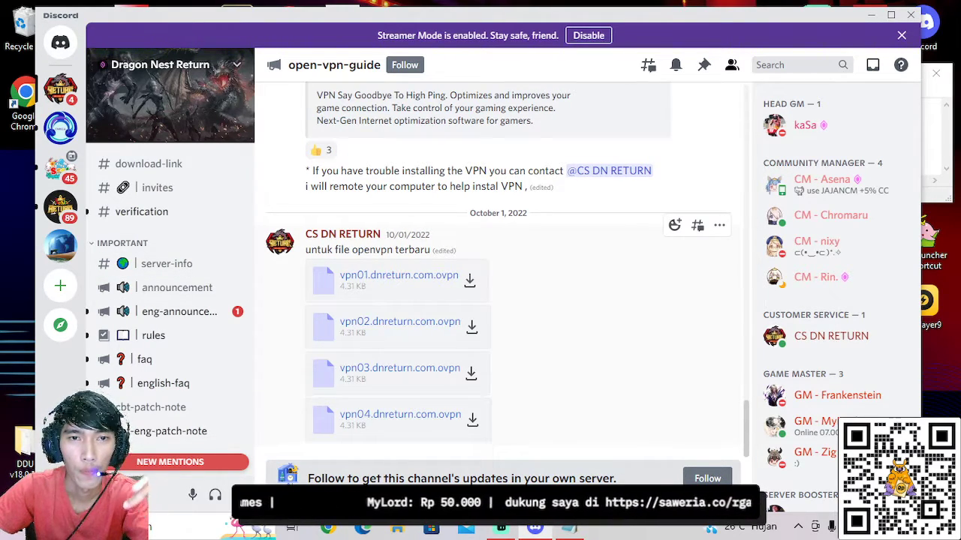
scroll(173, 334, down, 2)
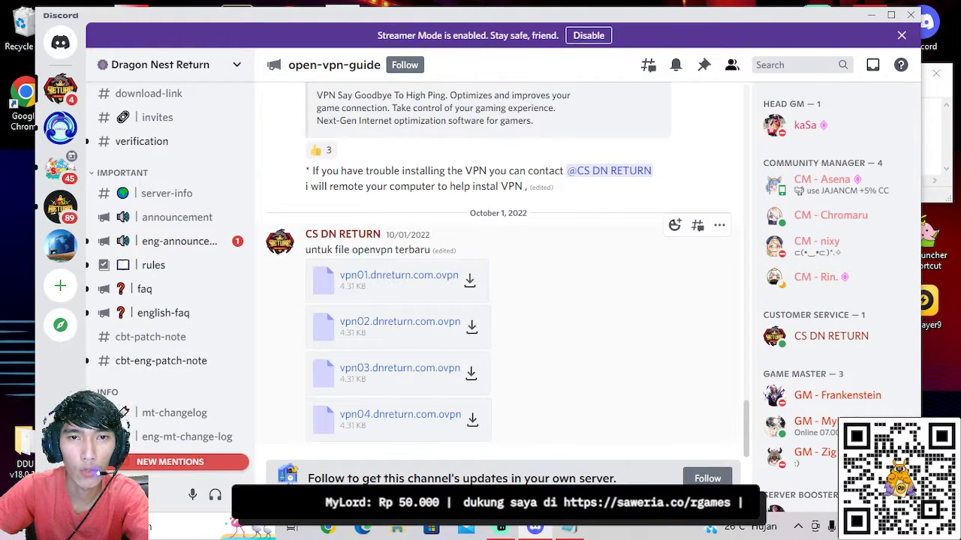
scroll(236, 320, down, 4)
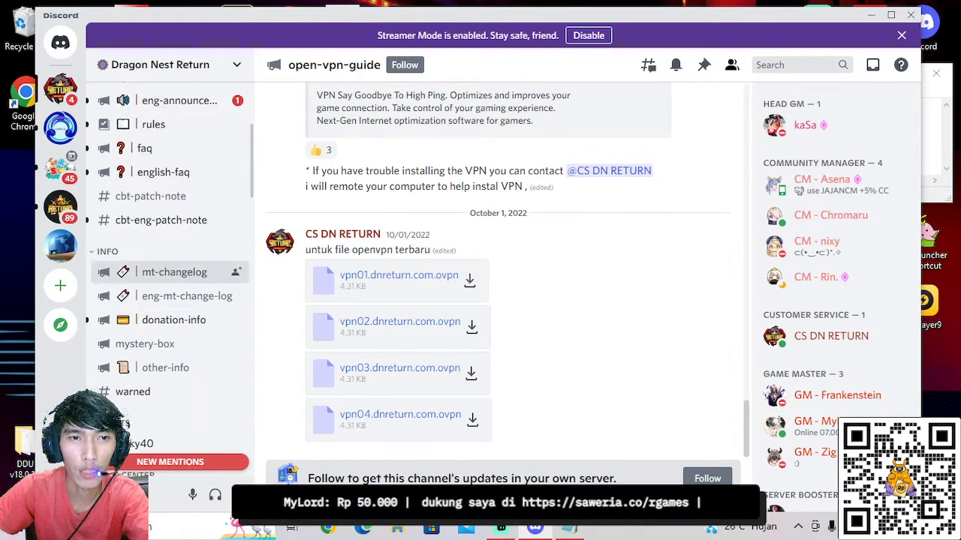
scroll(225, 299, down, 6)
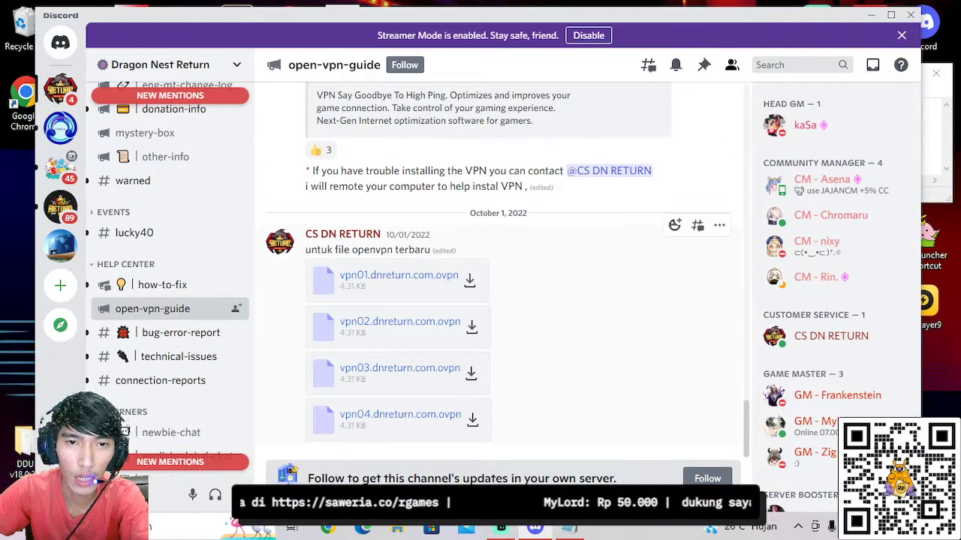
mouse_move(311, 250)
mouse_down()
mouse_move(433, 250)
mouse_move(305, 250)
mouse_up()
click(433, 250)
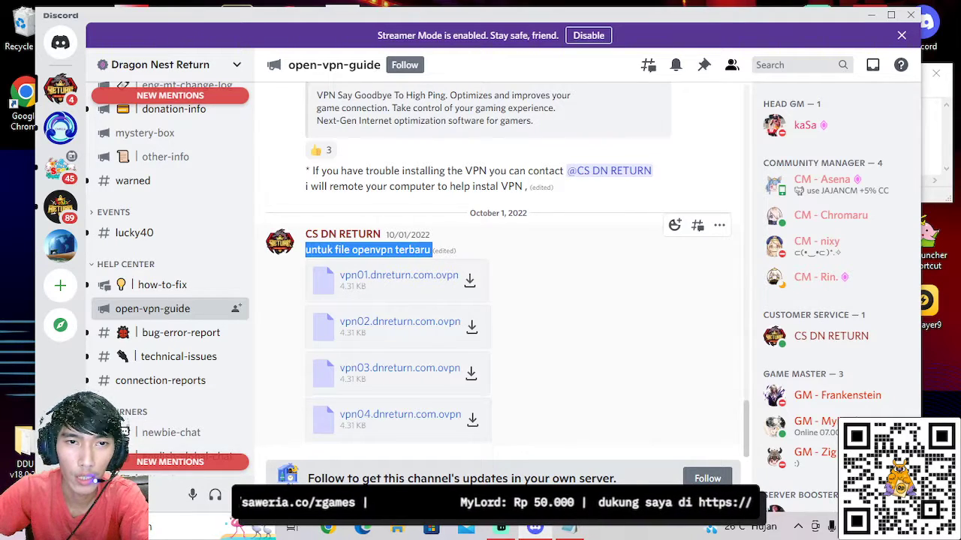
click(306, 250)
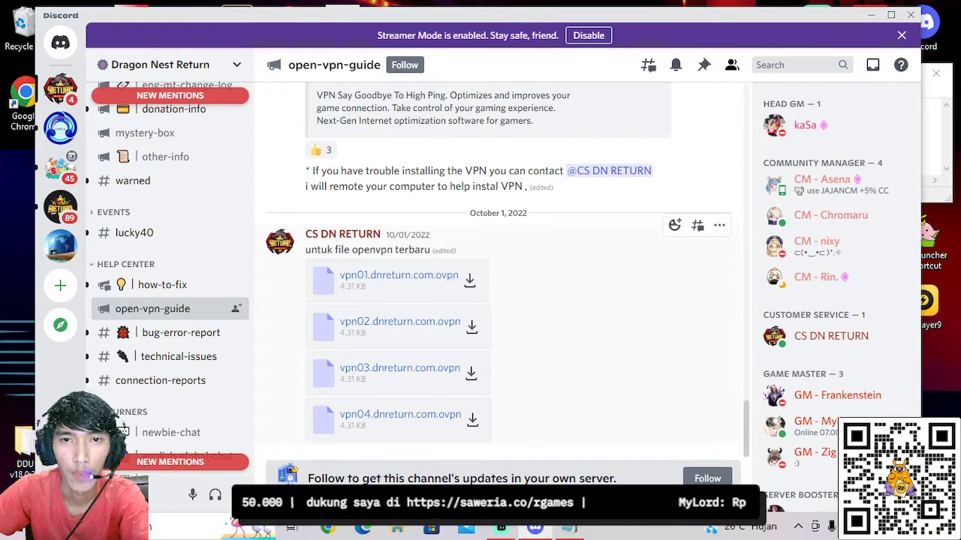
scroll(498, 268, up, 5)
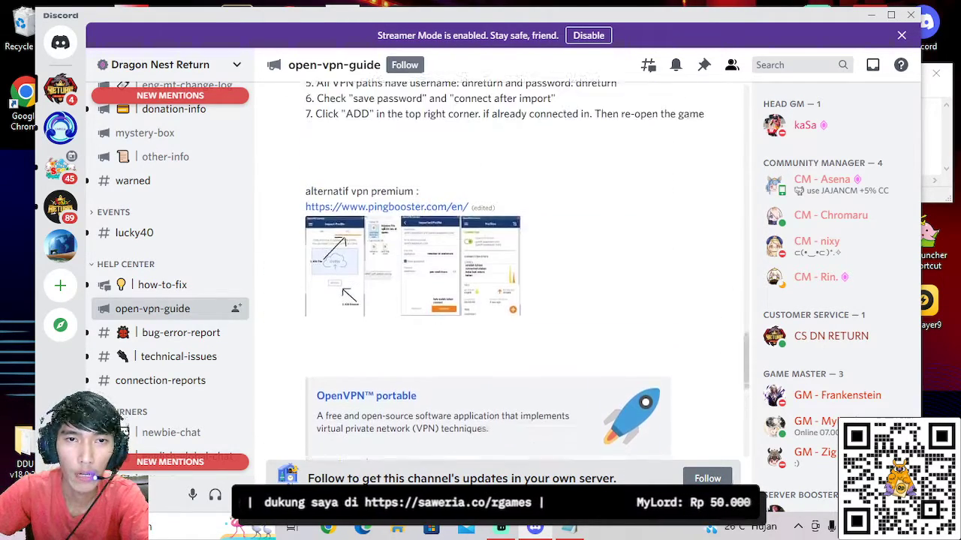
scroll(498, 268, up, 6)
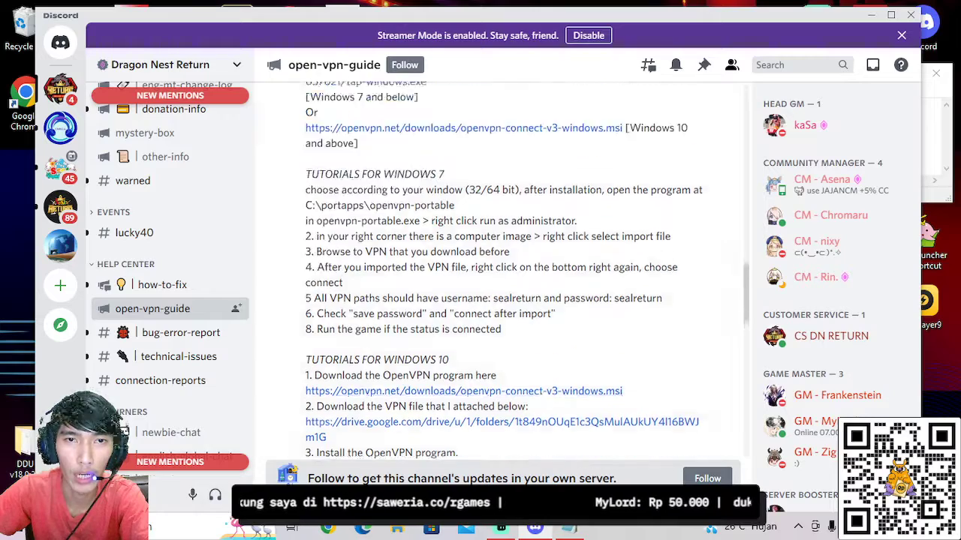
scroll(498, 268, down, 10)
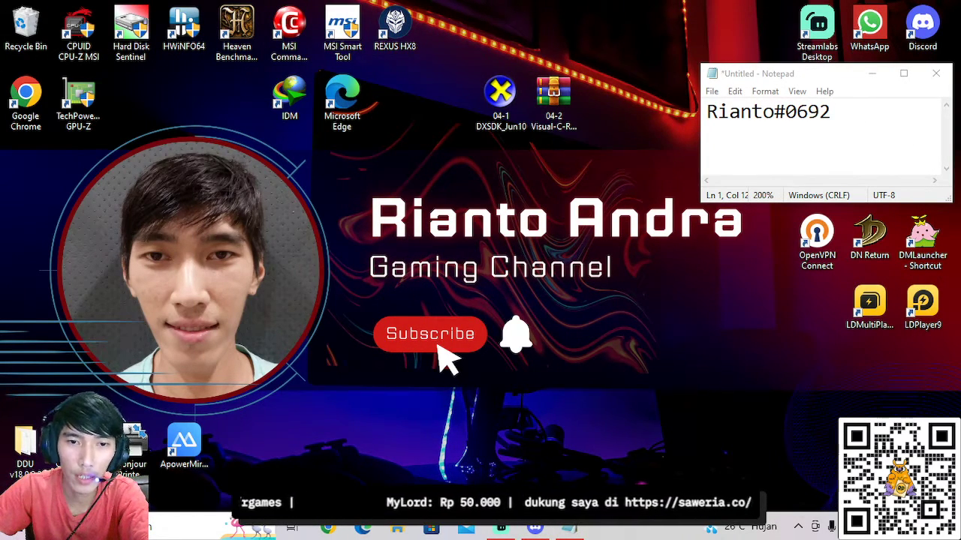
Run the openvpn-connect-3.3.6.2752_signed installer from the Downloads folder and repair the OpenVPN Connect installation through to the end of the wizard
key(super+e)
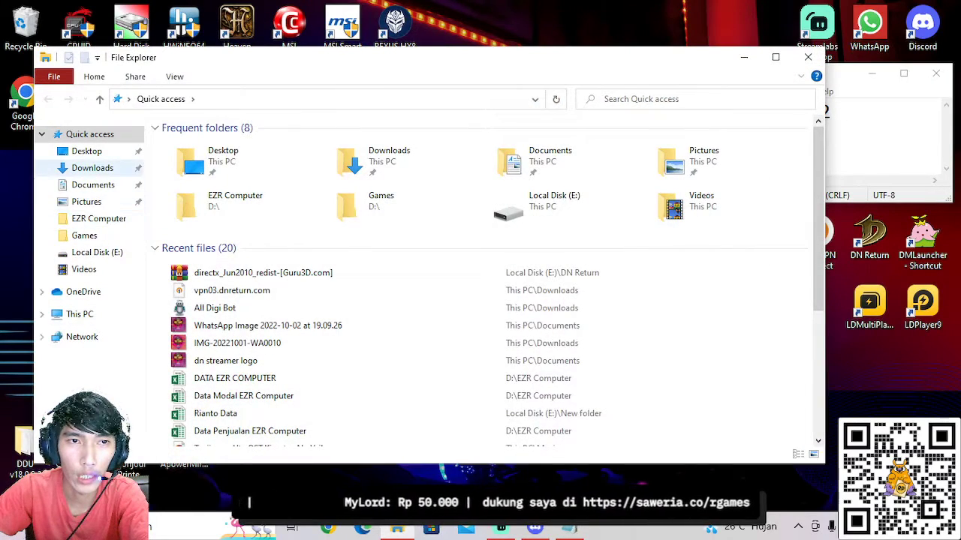
click(92, 168)
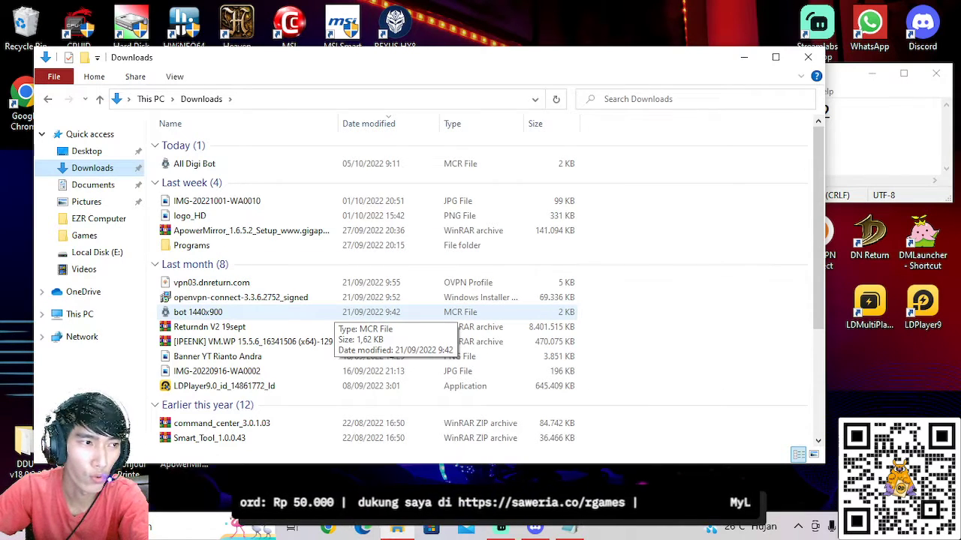
click(240, 297)
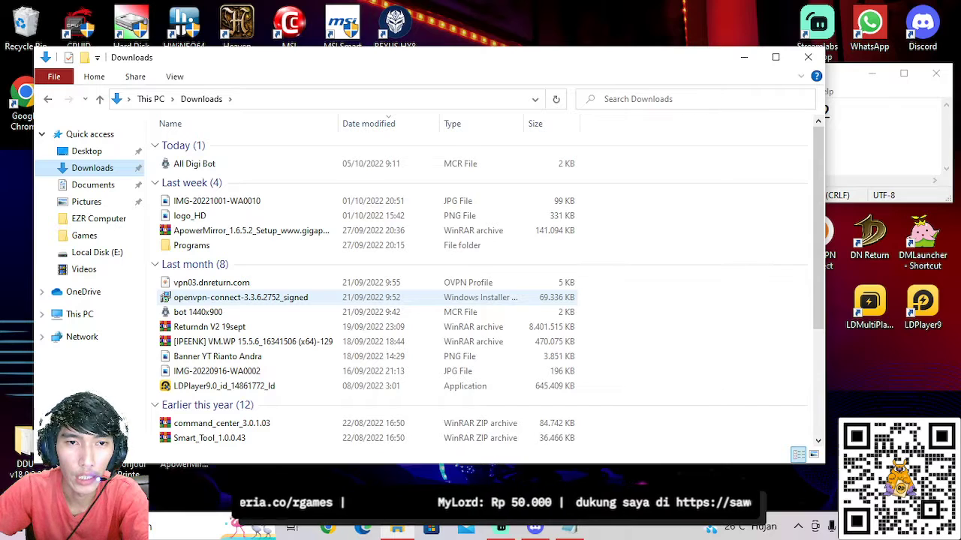
double_click(241, 297)
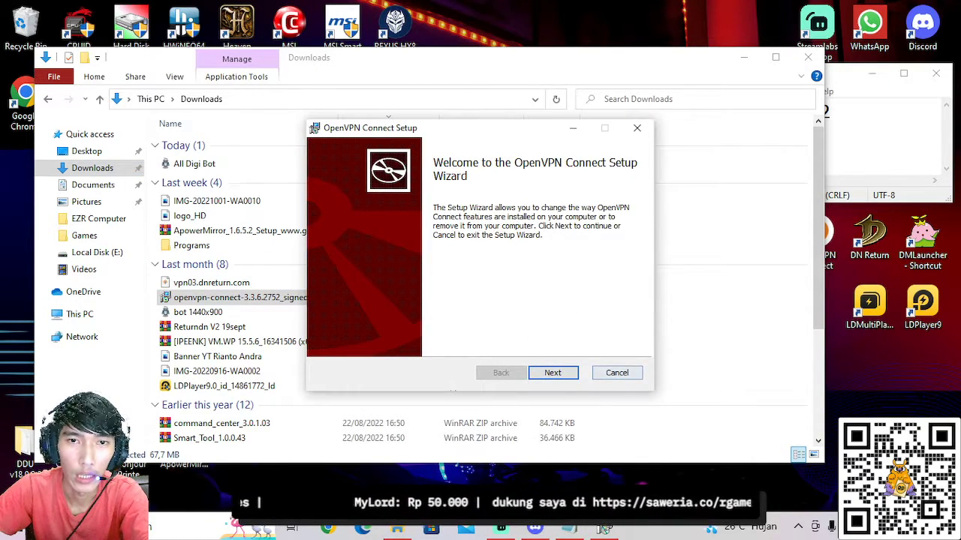
key(Return)
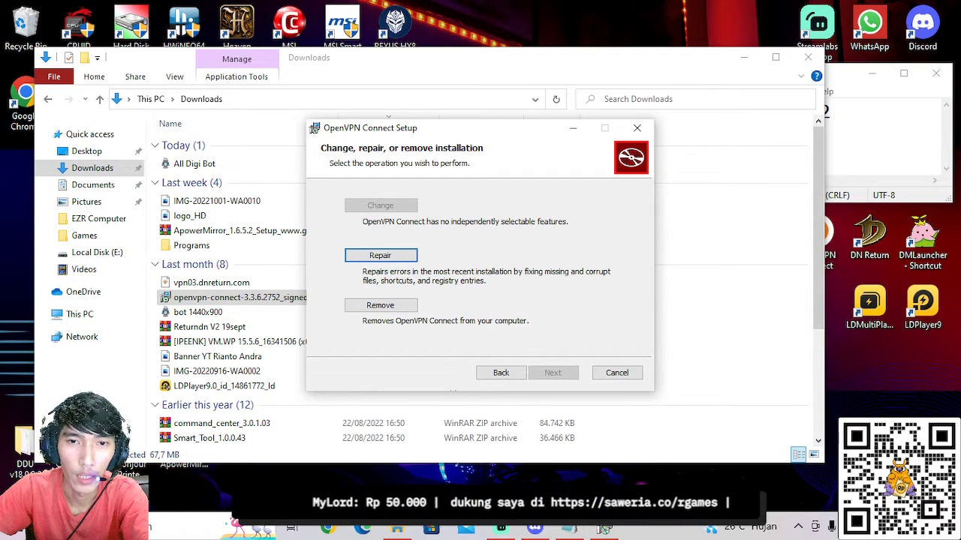
key(Return)
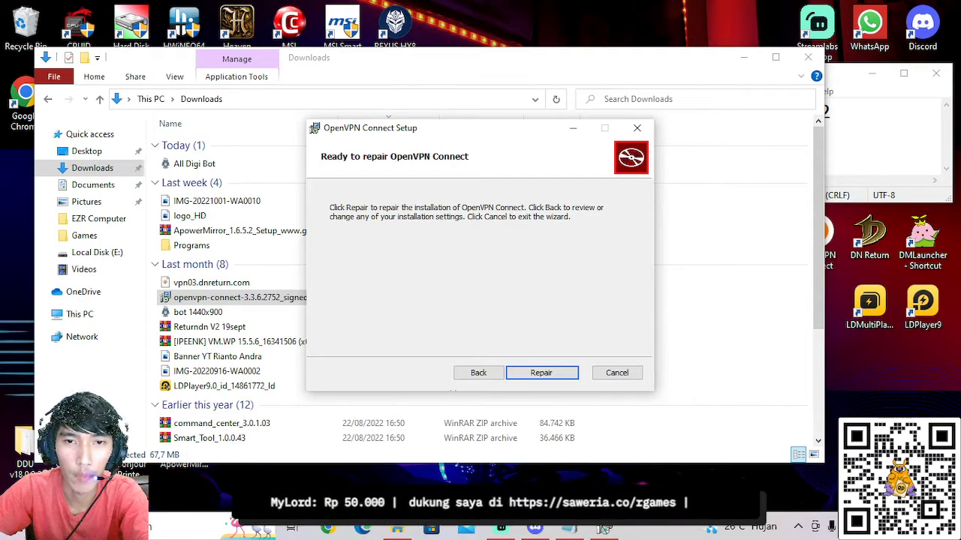
key(Return)
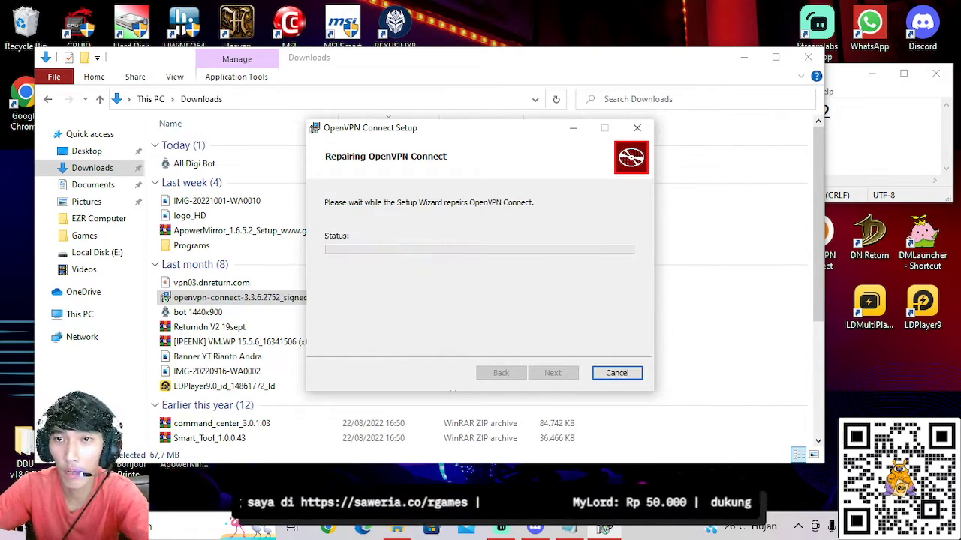
click(553, 372)
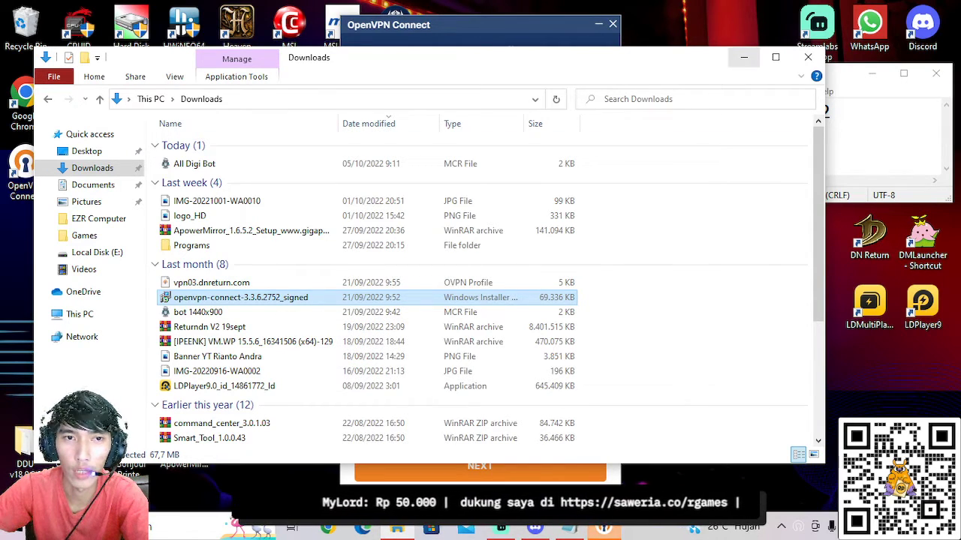
Locate the vpn03.dnreturn.com profile in Downloads, then move the OpenVPN Connect desktop shortcut beside the DN Return shortcut
click(288, 283)
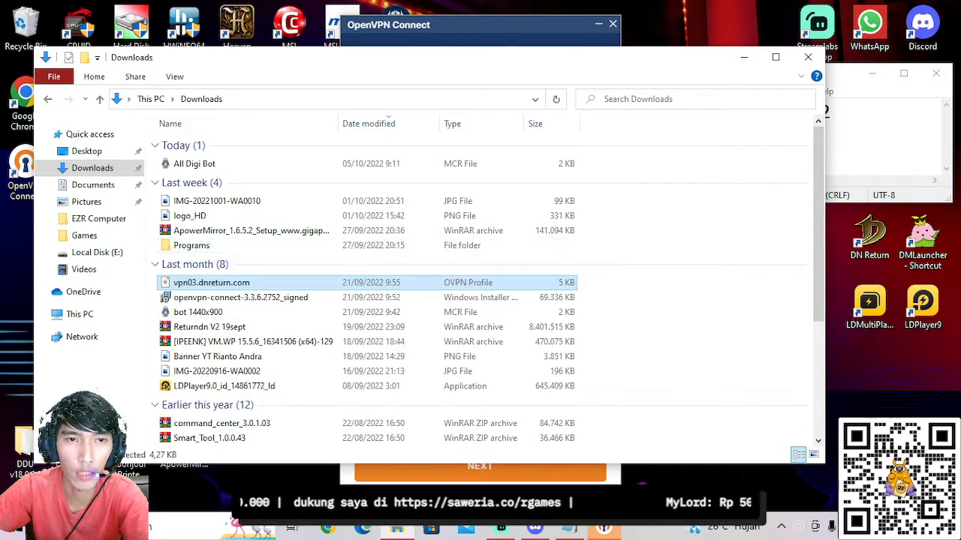
click(744, 57)
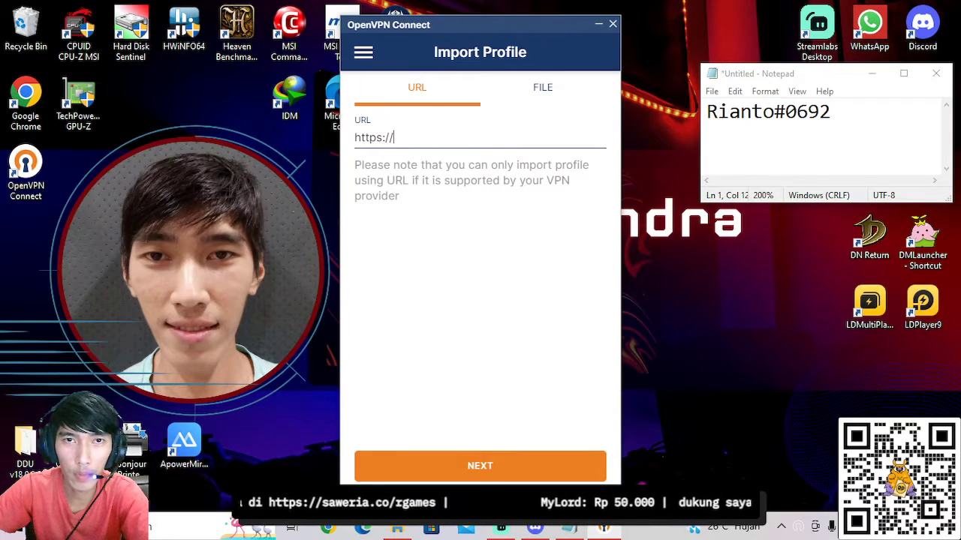
mouse_move(467, 28)
mouse_down()
mouse_move(449, 23)
mouse_move(483, 28)
mouse_up()
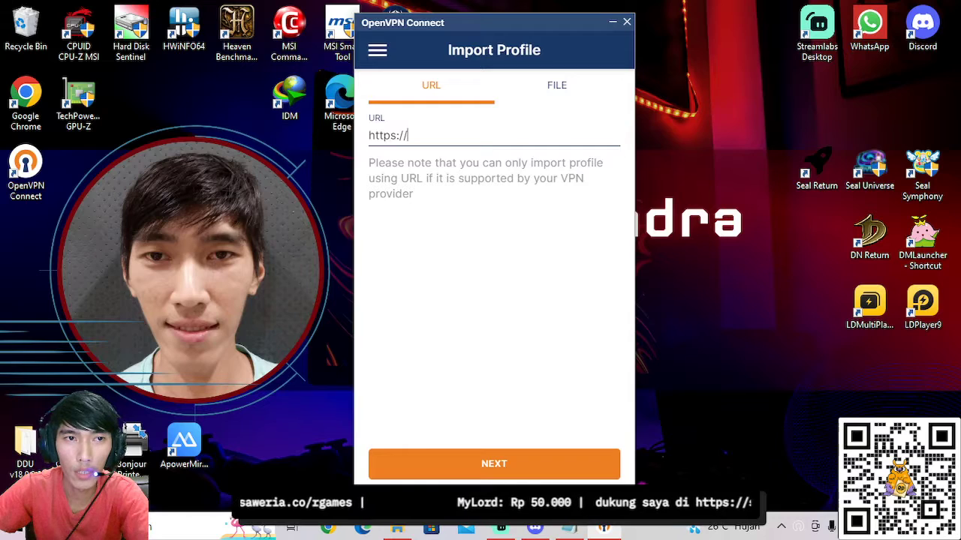
drag(26, 162, 837, 233)
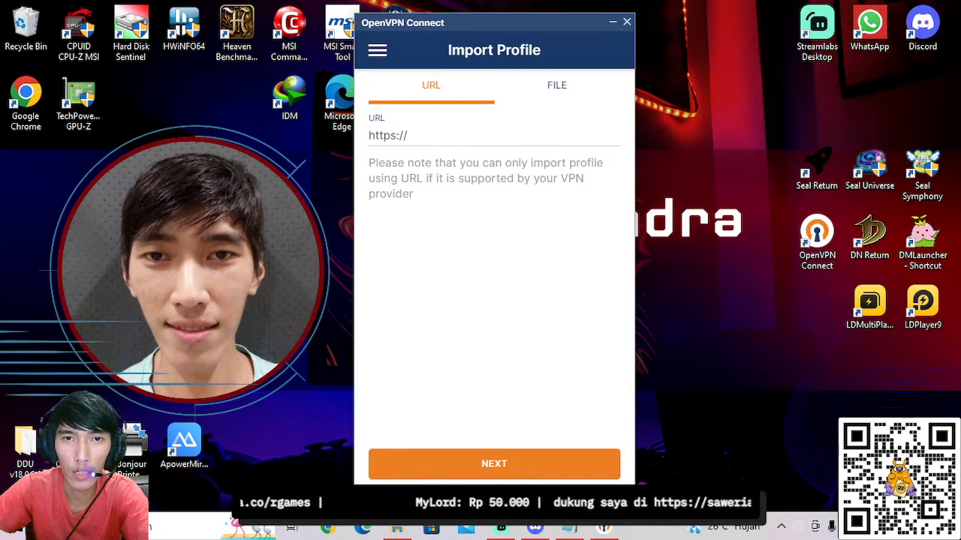
Import the vpn03.dnreturn.com profile file from the Downloads folder into OpenVPN Connect
click(556, 85)
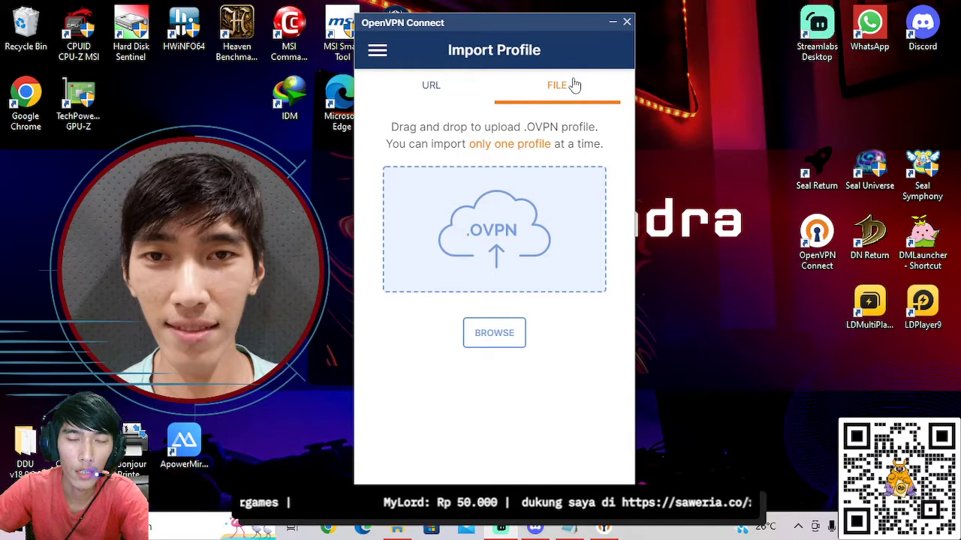
click(494, 340)
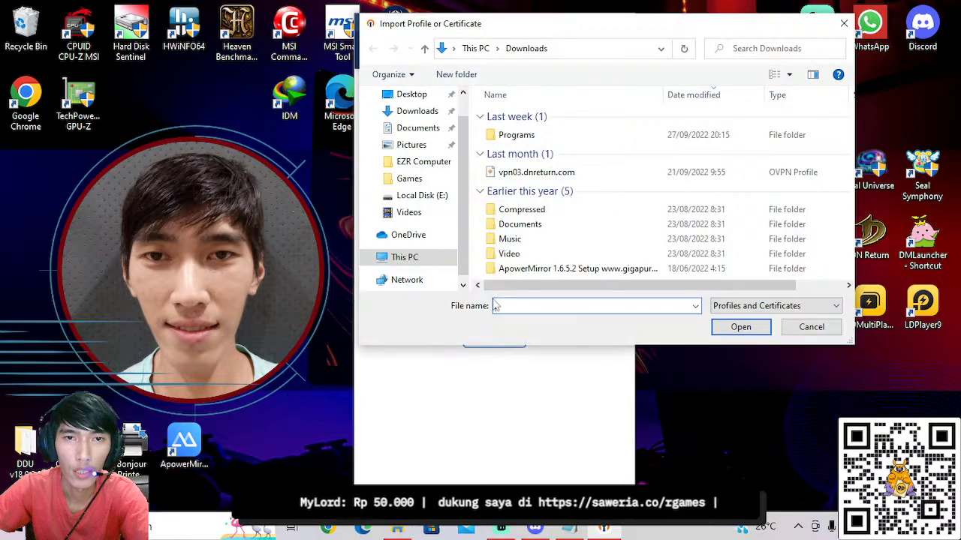
click(583, 171)
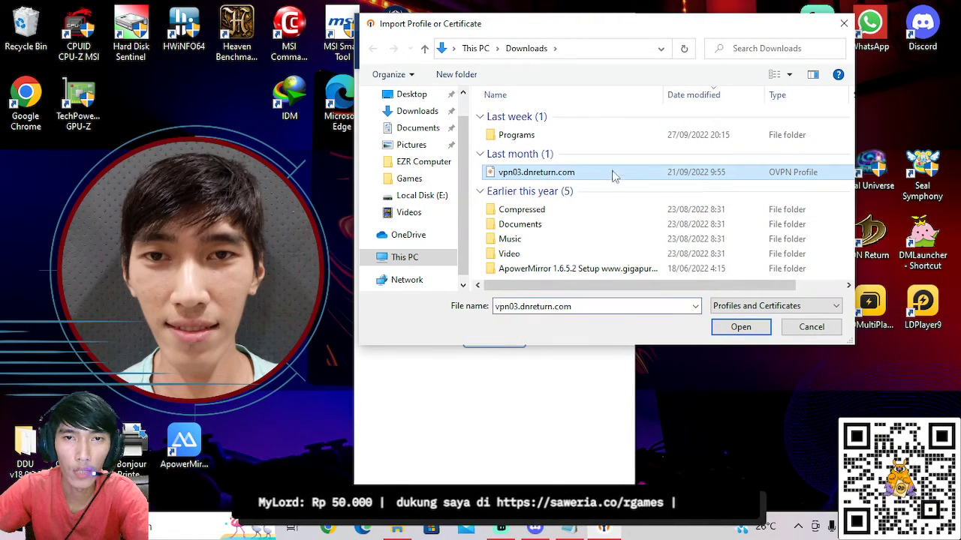
click(741, 326)
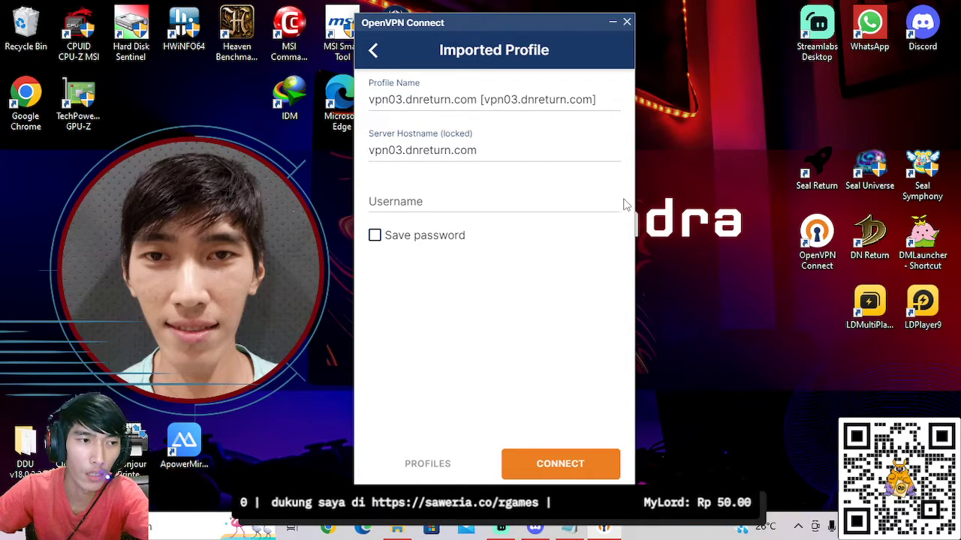
click(443, 203)
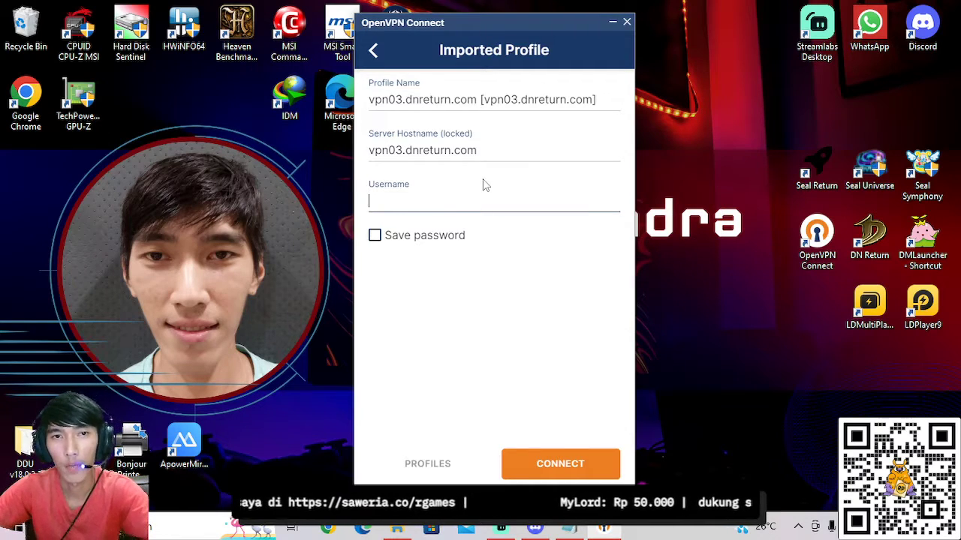
text(dnreturn)
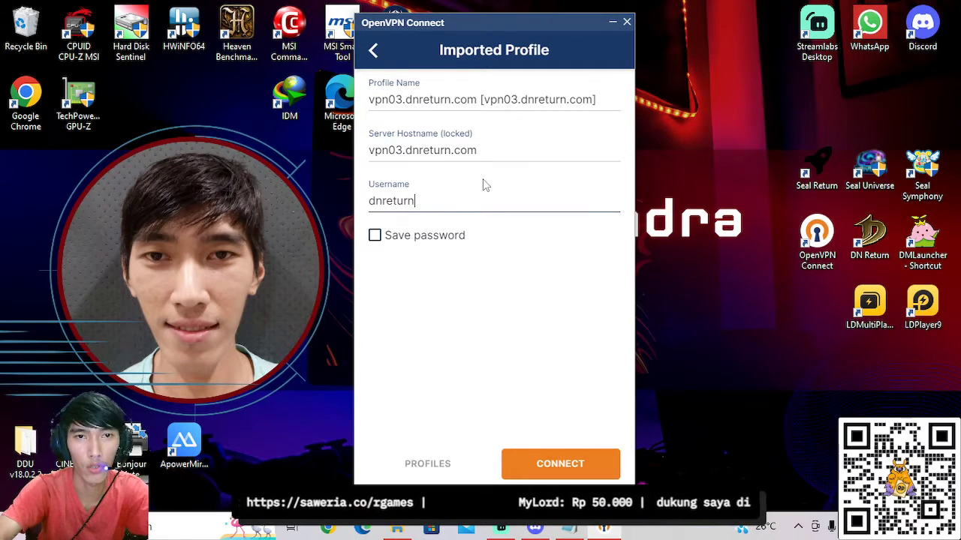
click(548, 451)
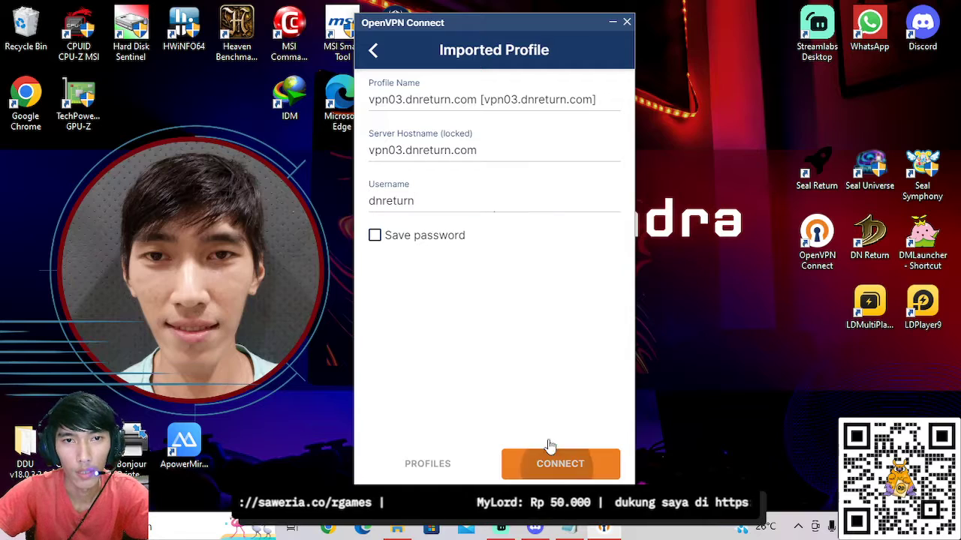
text(••)
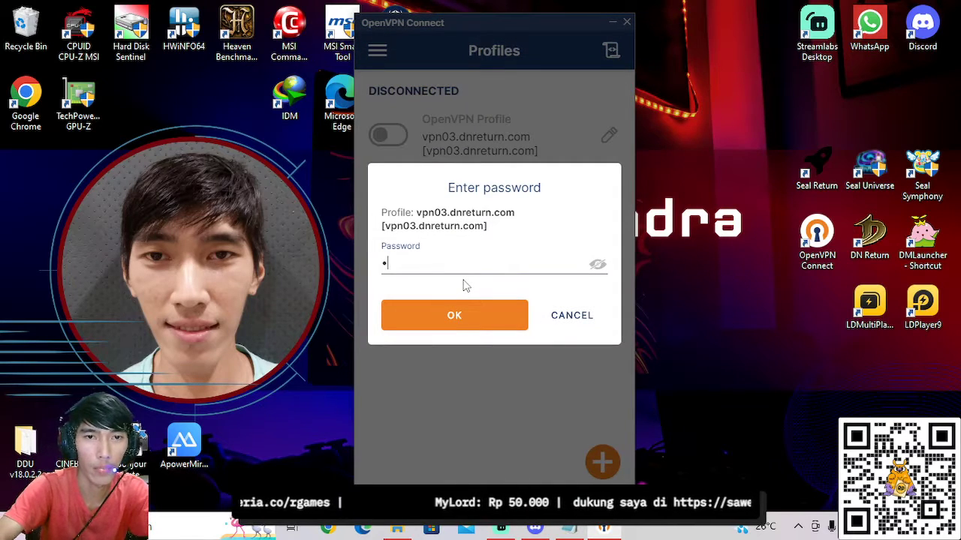
text(••••••)
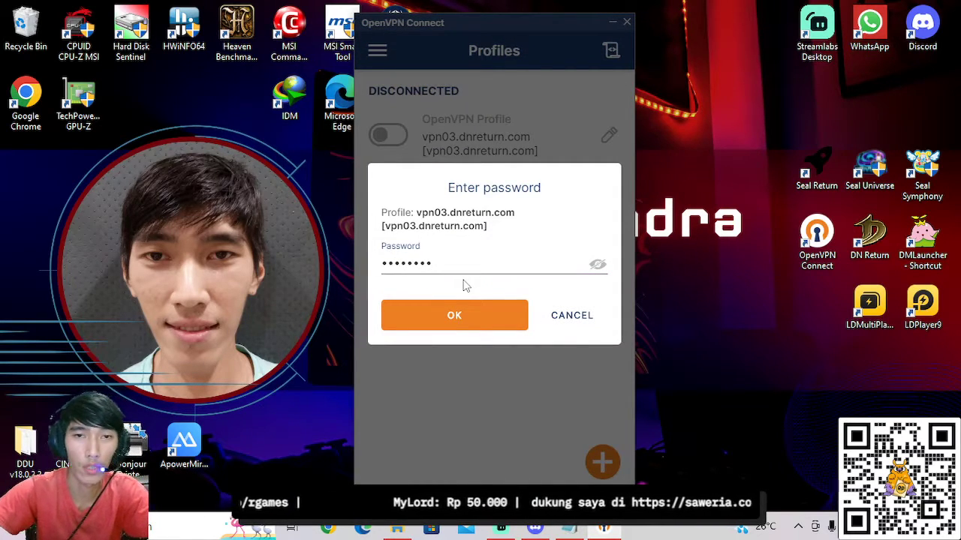
click(474, 320)
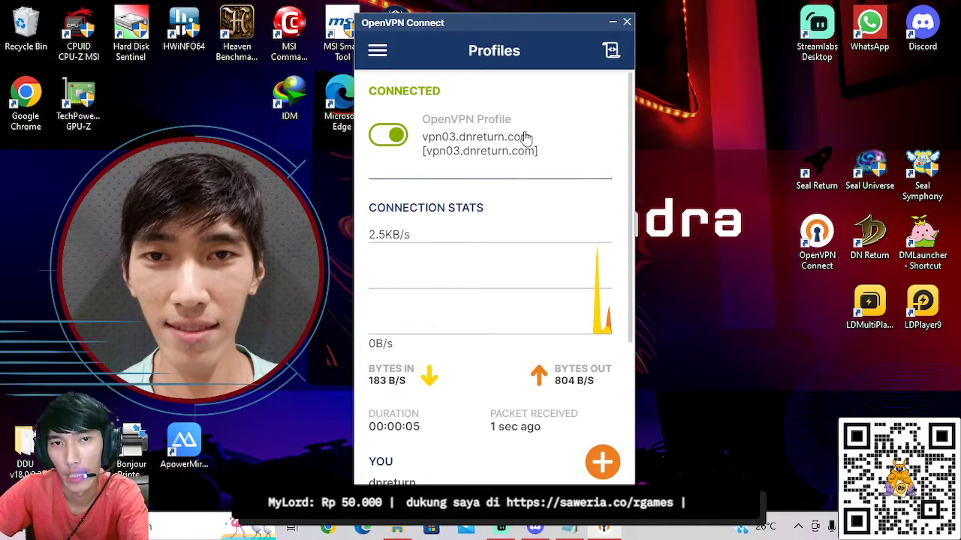
click(613, 24)
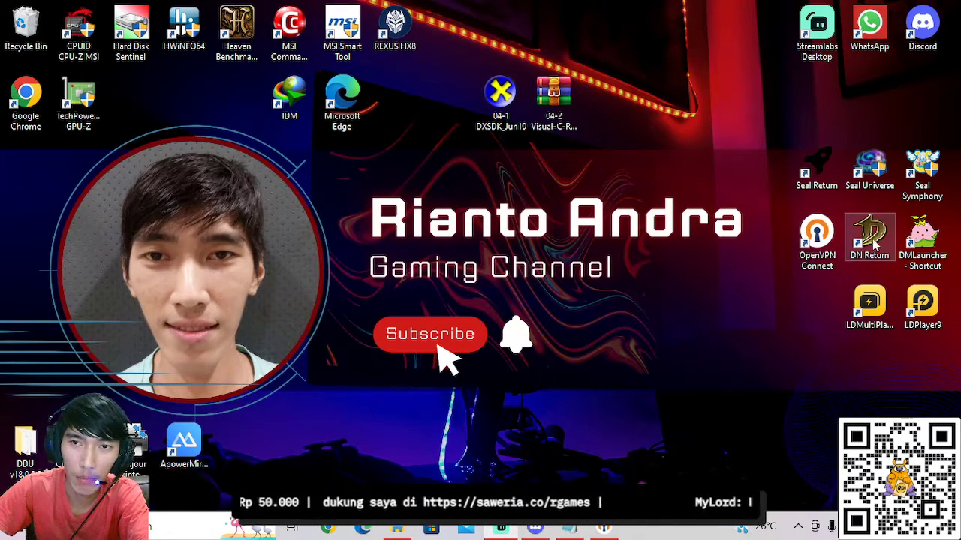
Bring up the untitled Notepad note and highlight the Discord tag written in it
click(578, 531)
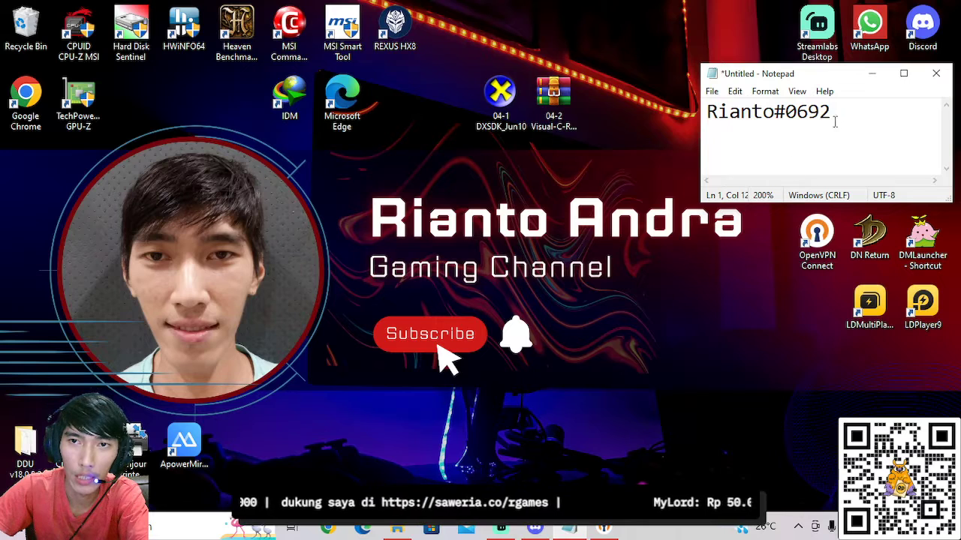
drag(831, 111, 707, 112)
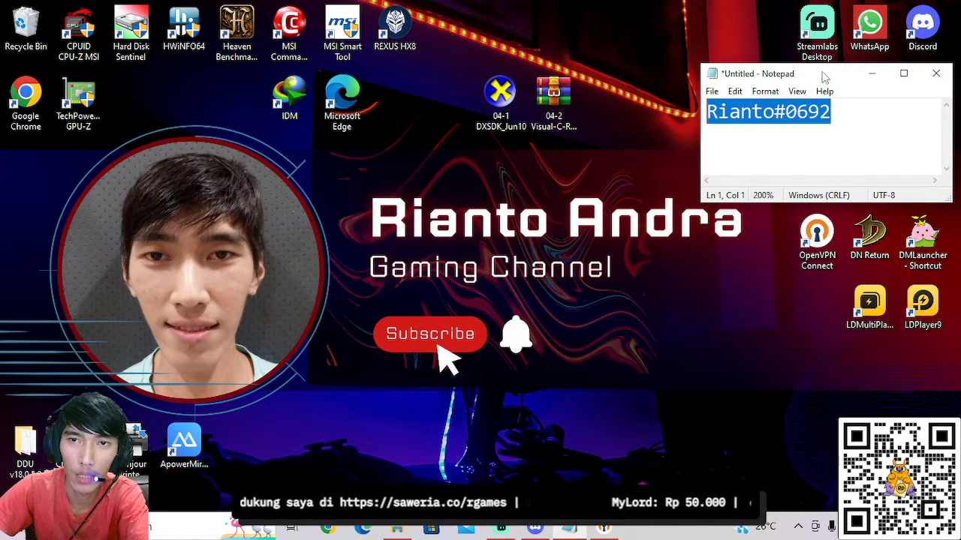
click(860, 127)
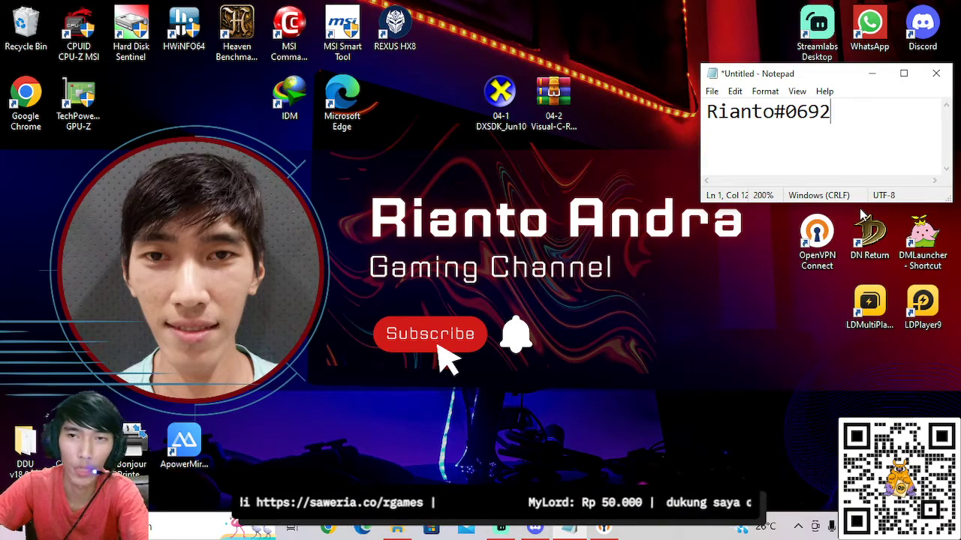
Minimize the Notepad note and start Dragon Nest through the DN Return launcher
click(881, 79)
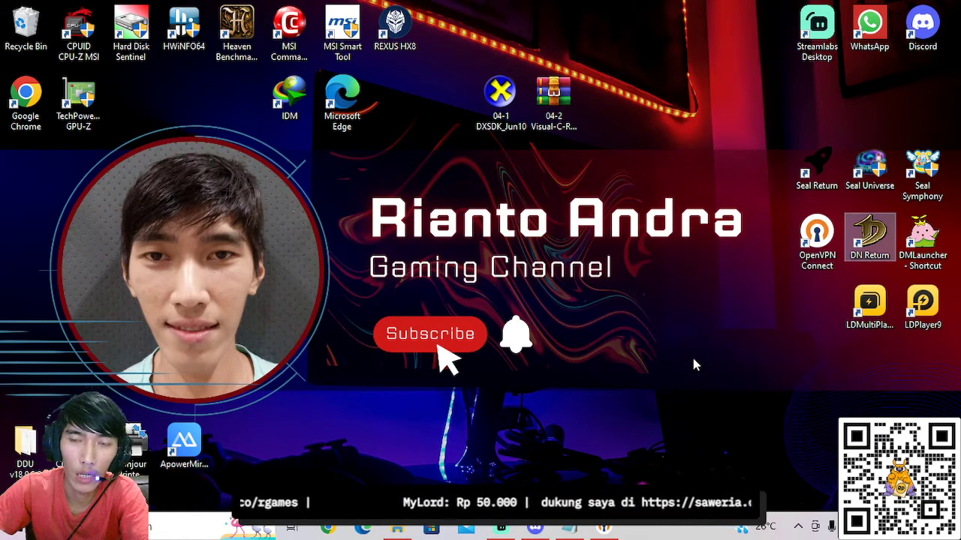
key(Return)
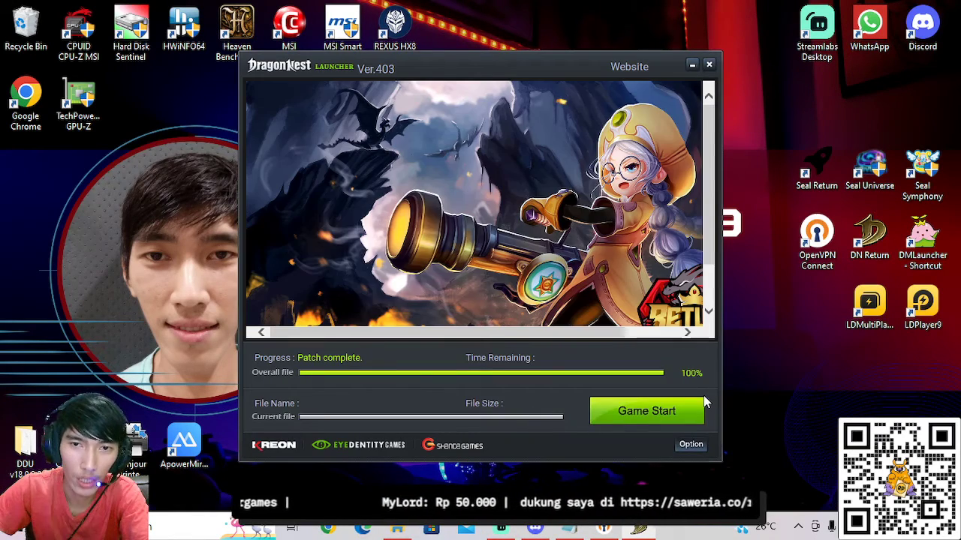
click(658, 417)
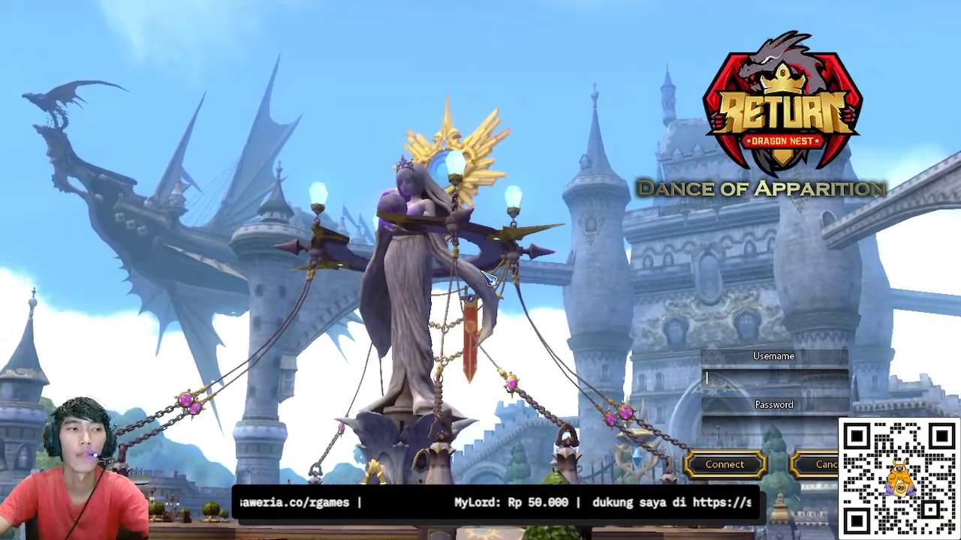
Log in to the game with the account username and password, and connect to the Return World server
text(rianto)
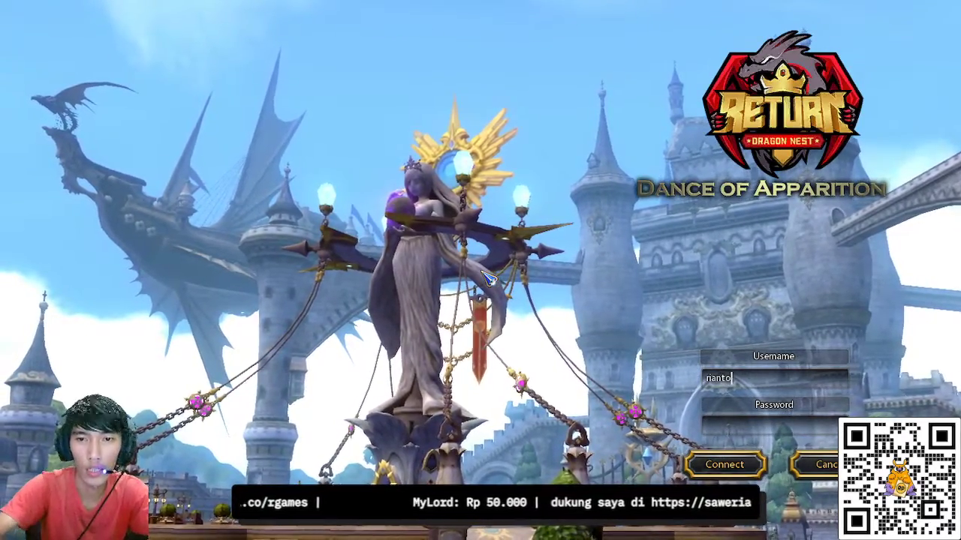
text(93)
key(Tab)
text(*******)
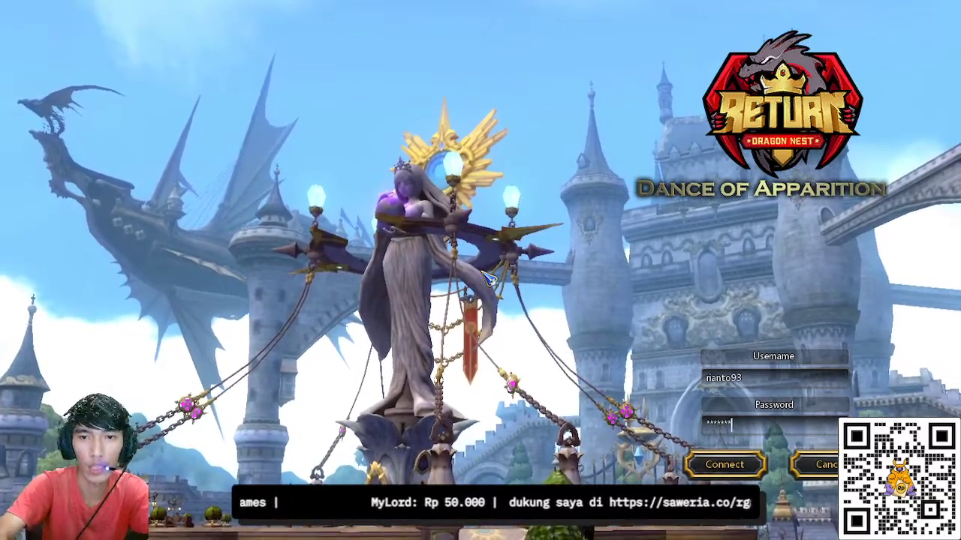
click(743, 466)
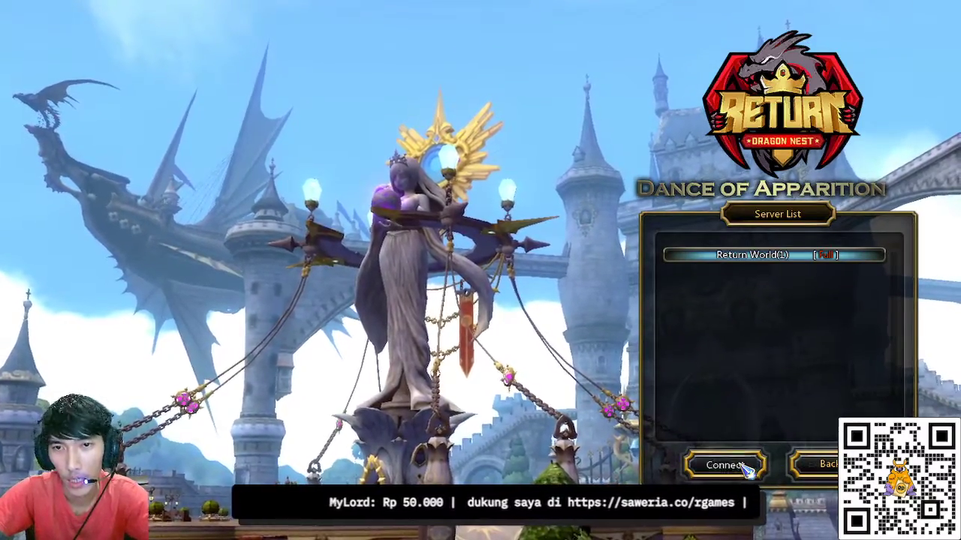
click(745, 467)
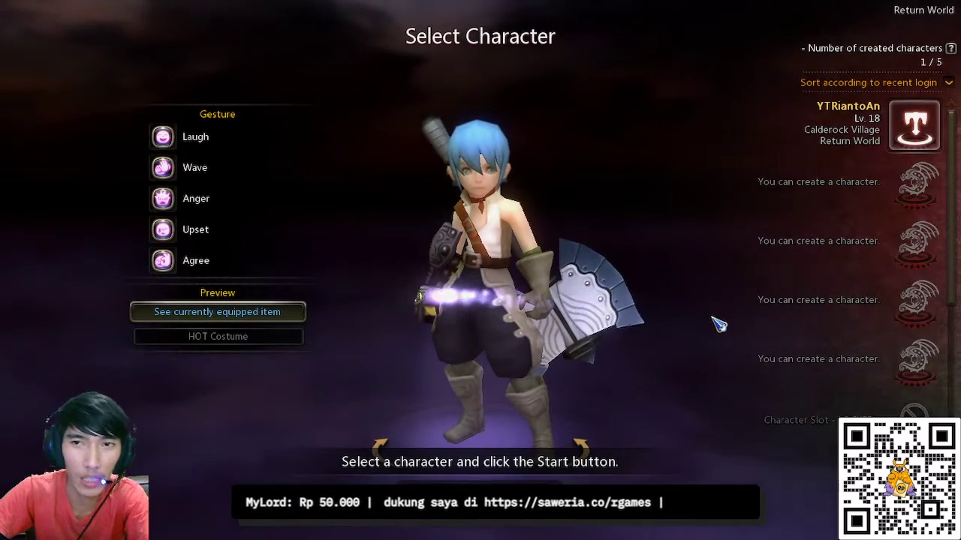
Start with the level 18 character on channel CH 15 Calderock Village, and exit the game from character selection
click(513, 491)
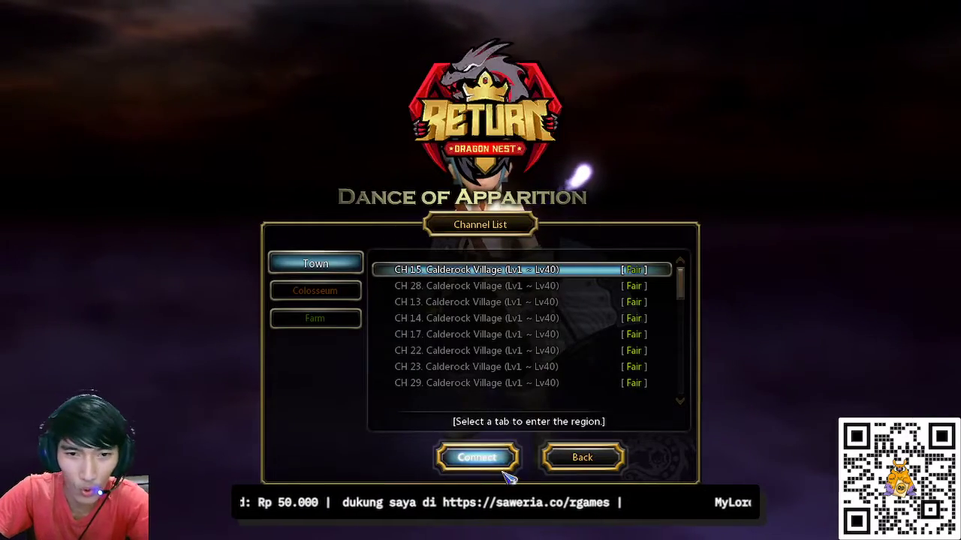
click(503, 467)
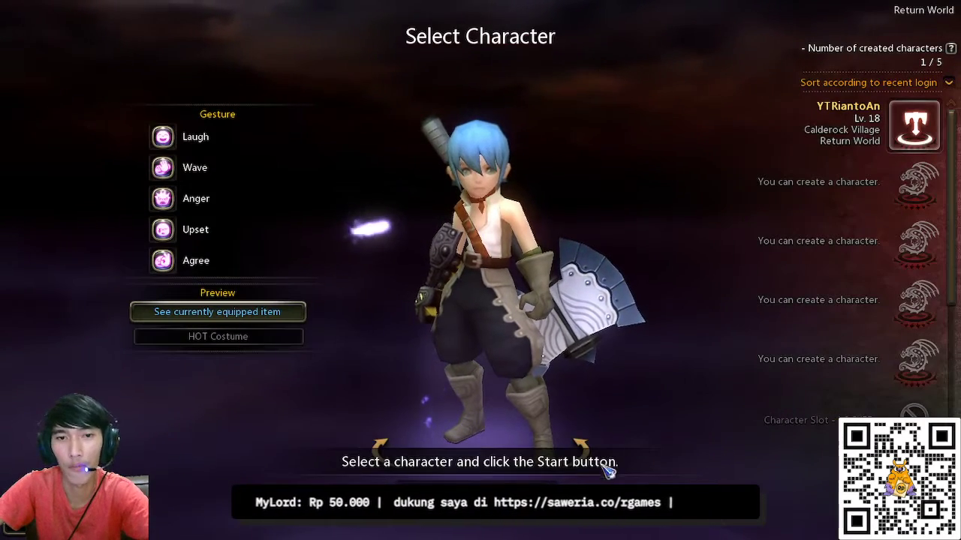
key(Escape)
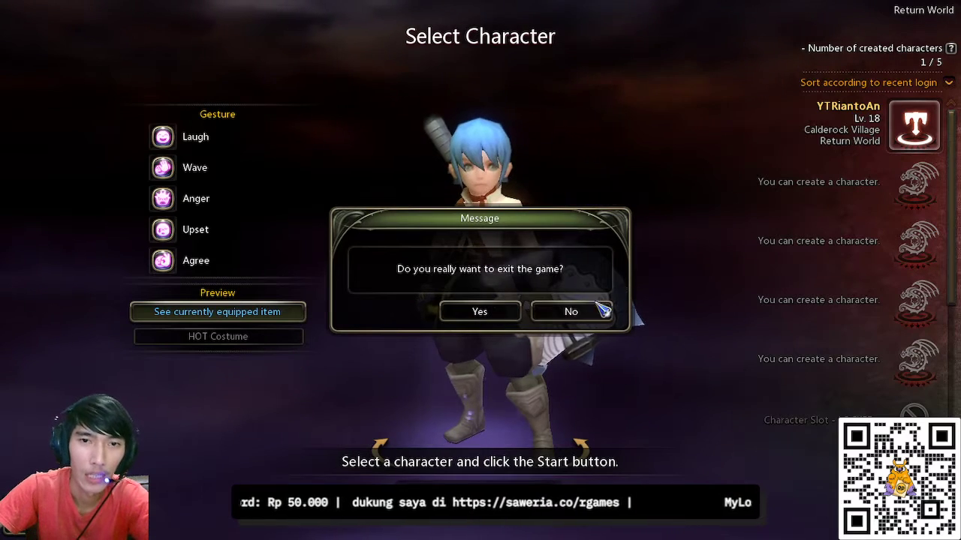
key(Return)
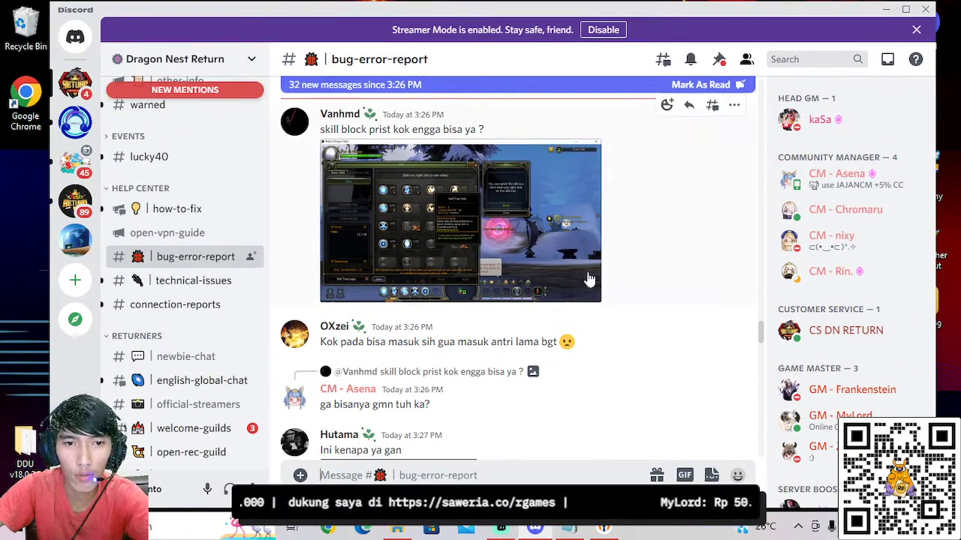
Read back through Discord's bug-error-report channel to the 2:40 PM report with a system error screenshot
scroll(612, 306, up, 2)
scroll(612, 306, up, 5)
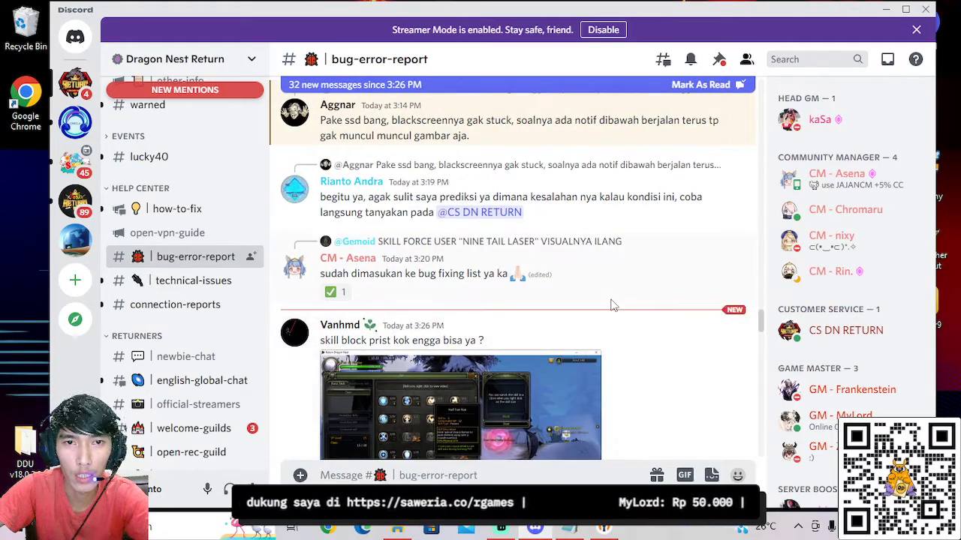
scroll(609, 305, up, 10)
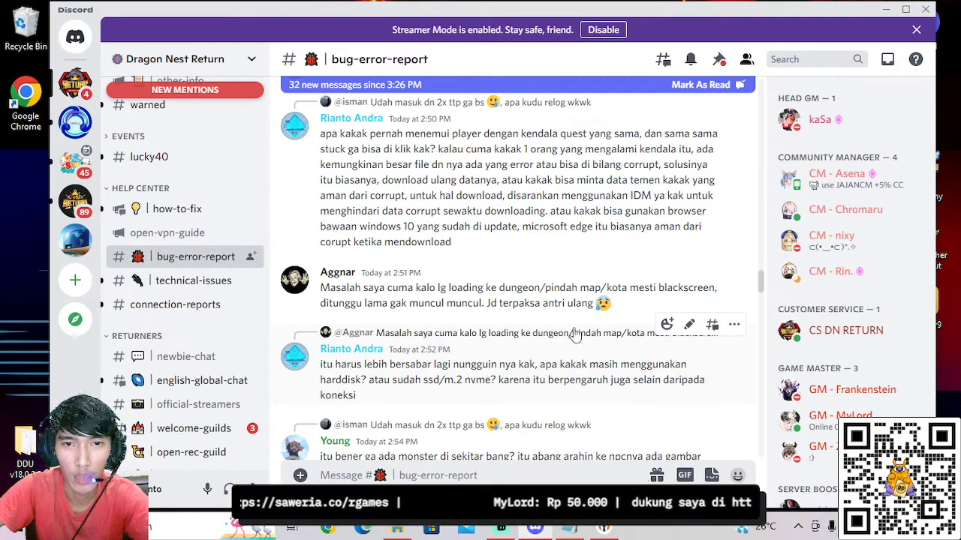
scroll(502, 355, up, 1)
scroll(503, 355, up, 3)
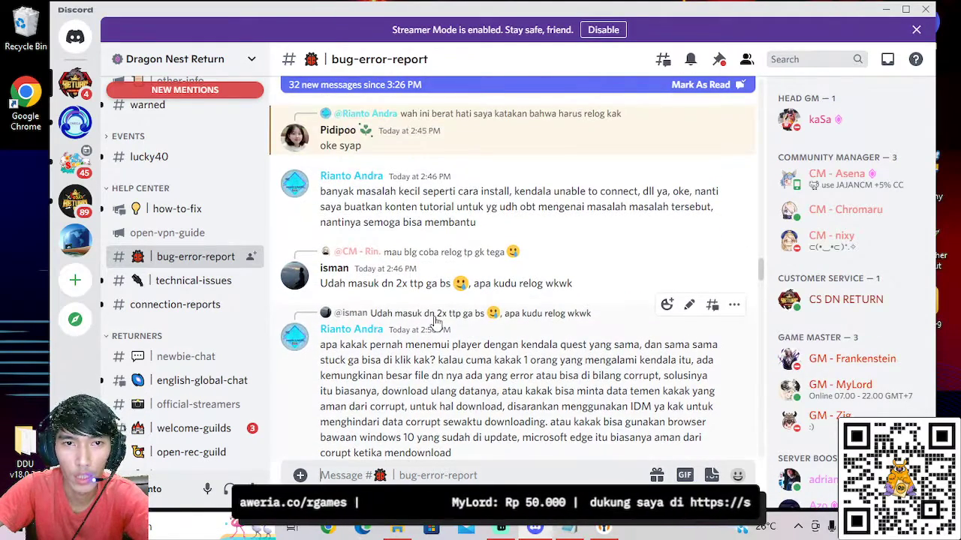
scroll(544, 318, up, 6)
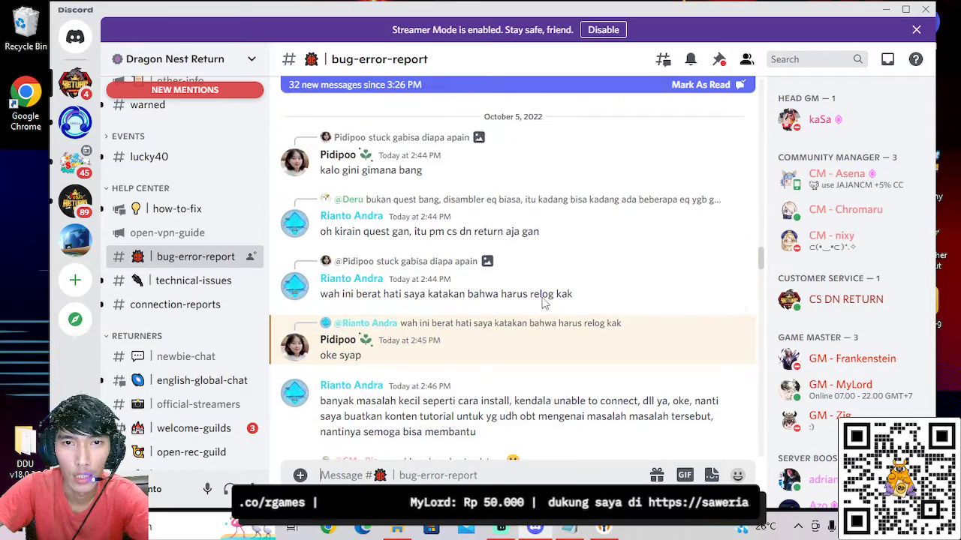
scroll(544, 318, up, 4)
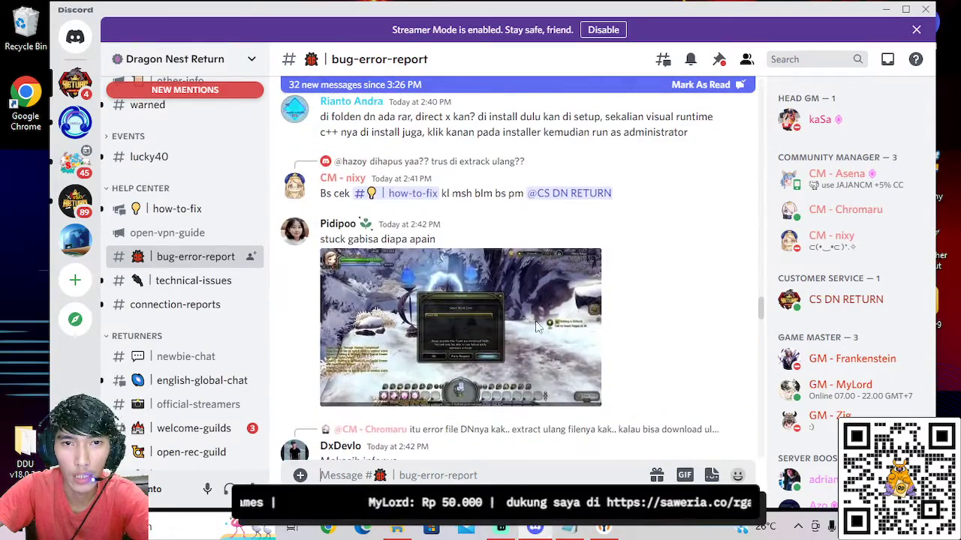
scroll(488, 330, up, 3)
View the DragonNest.exe system error screenshot at original size in the browser, enlarge it, and close it
click(481, 214)
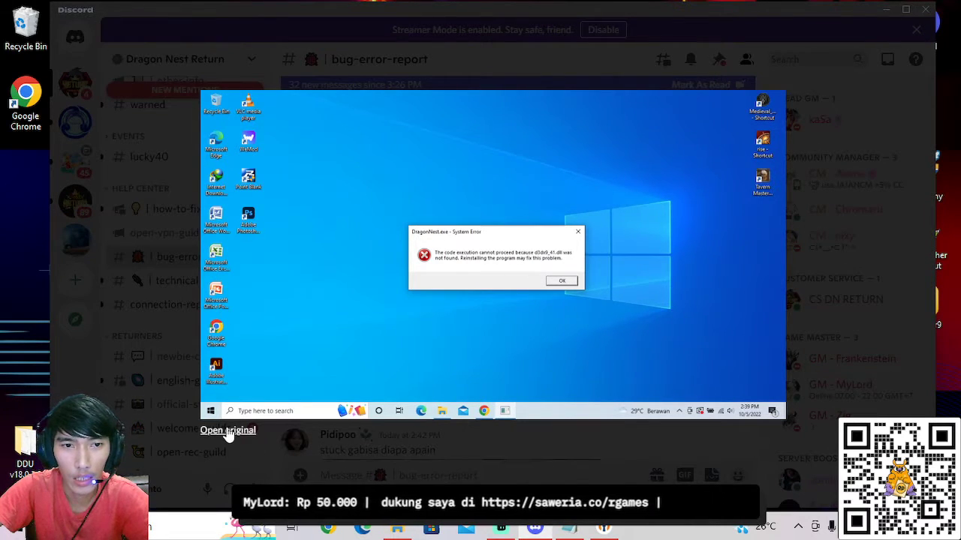
click(488, 342)
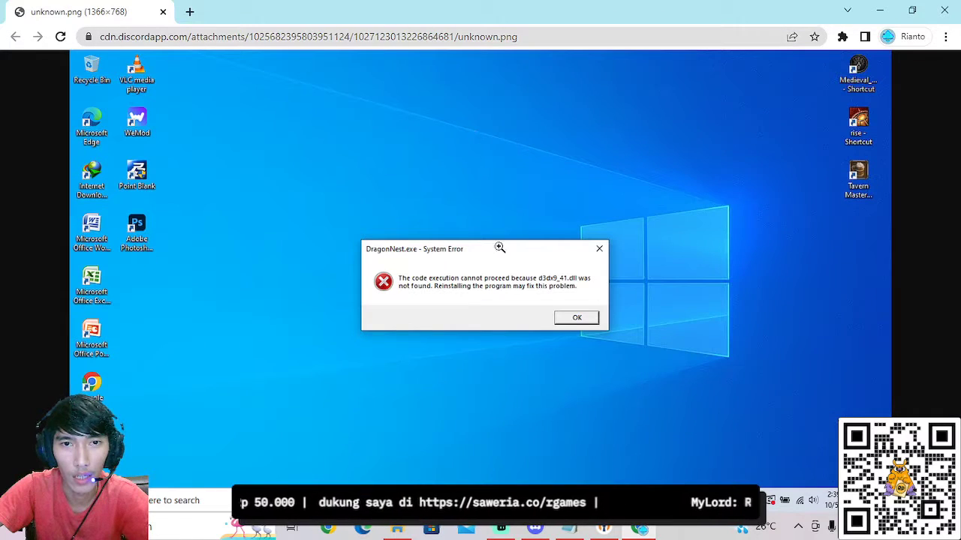
click(508, 255)
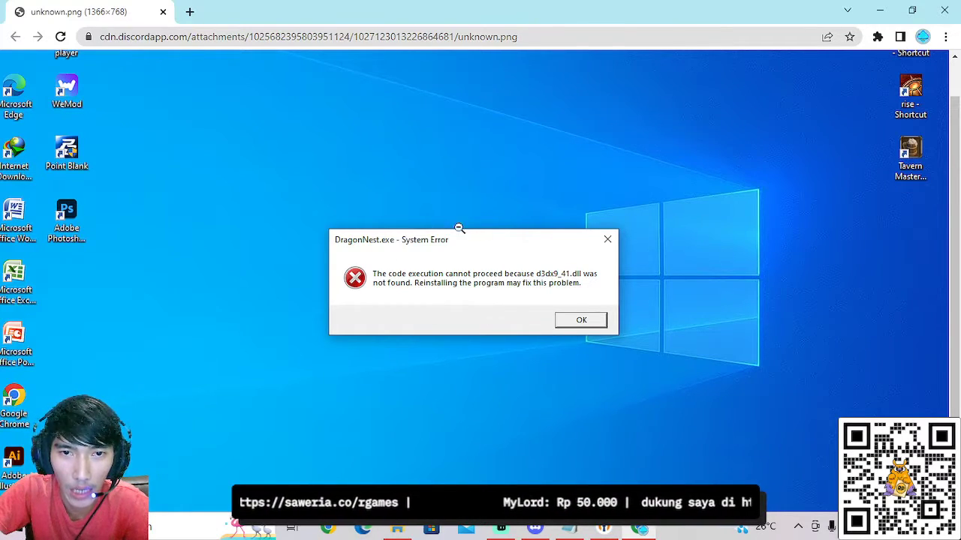
click(944, 10)
key(Escape)
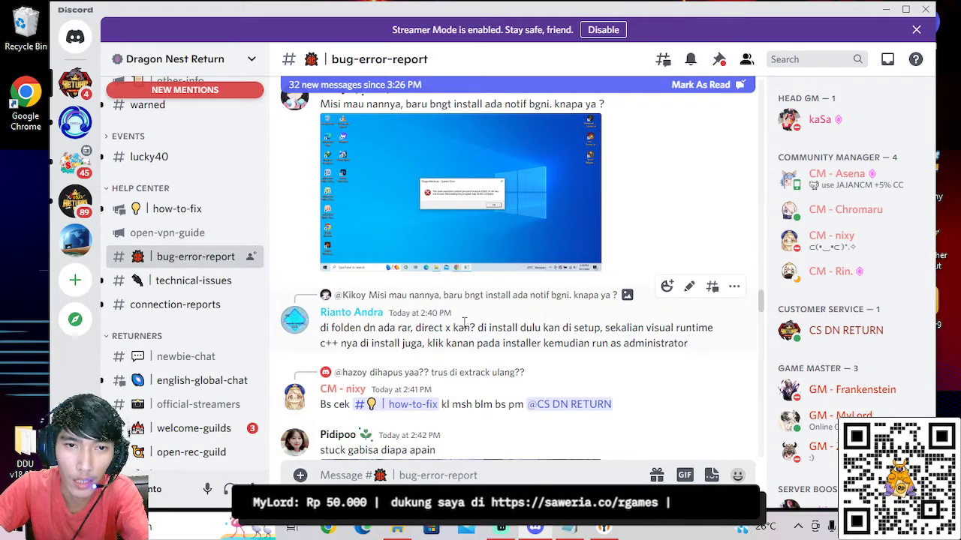
Highlight the 2:40 PM reply about installing DirectX and the Visual C++ runtime, and read the earlier replies on re-downloading corrupt game files
drag(323, 328, 710, 331)
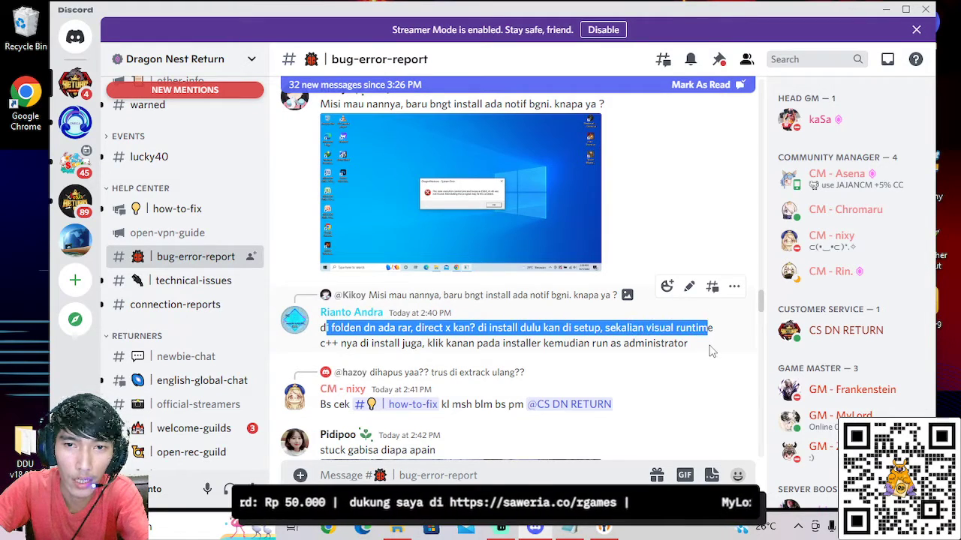
click(707, 351)
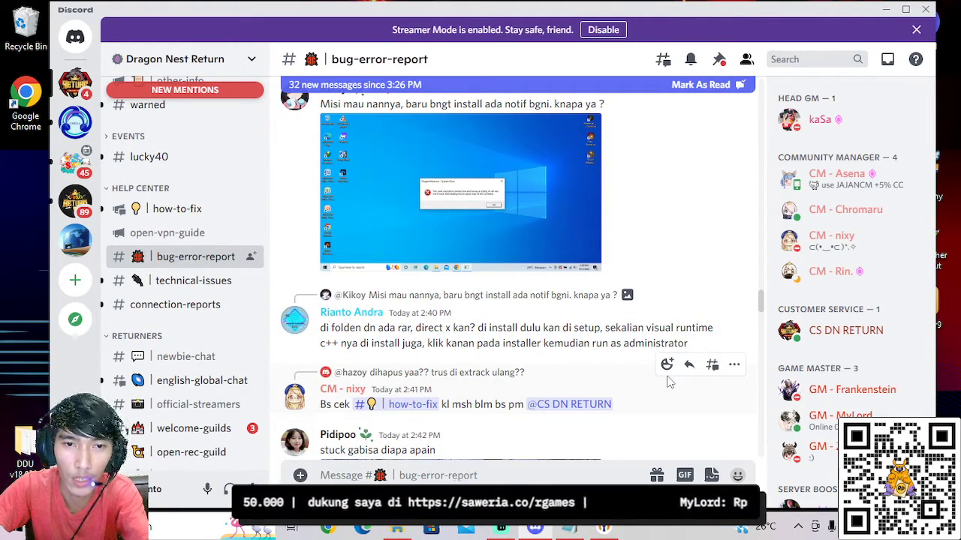
scroll(670, 383, up, 5)
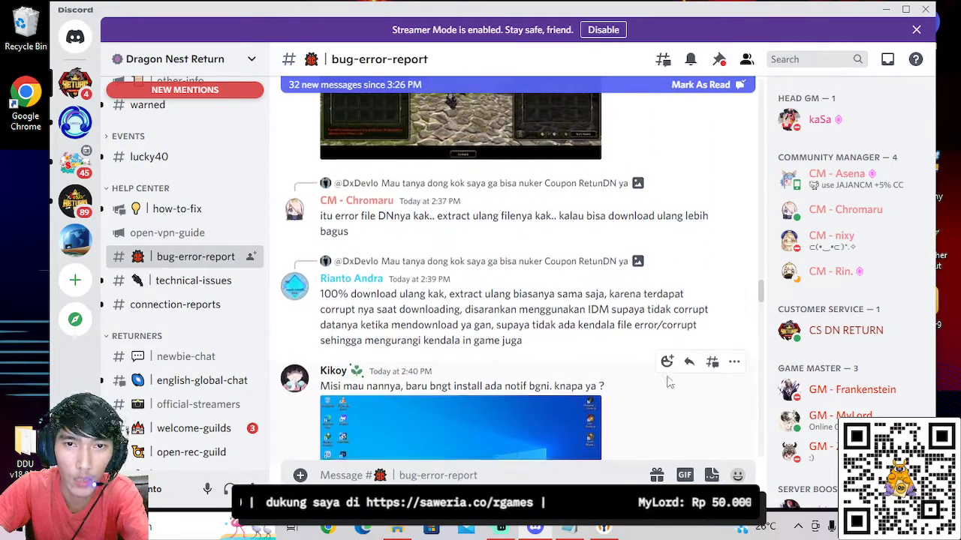
scroll(669, 383, up, 1)
scroll(635, 398, up, 2)
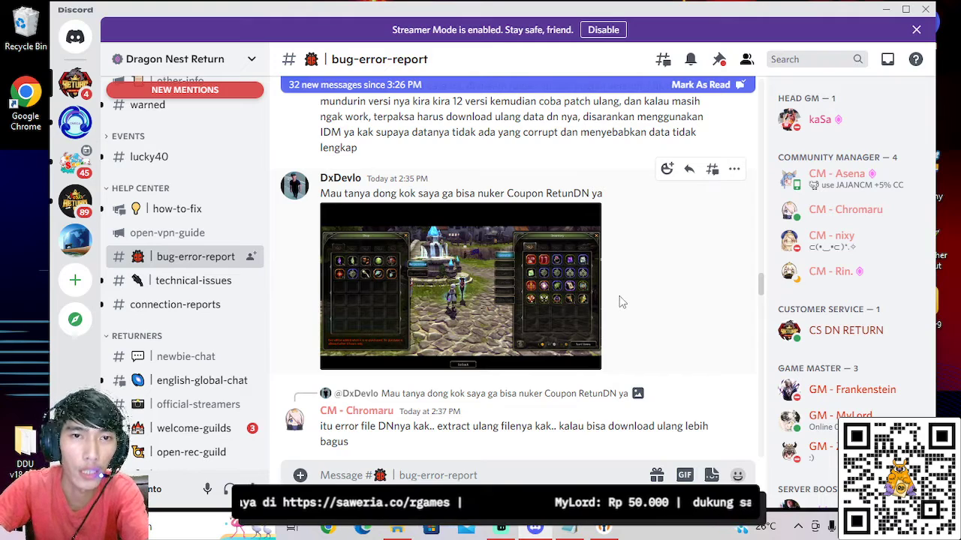
scroll(700, 304, up, 2)
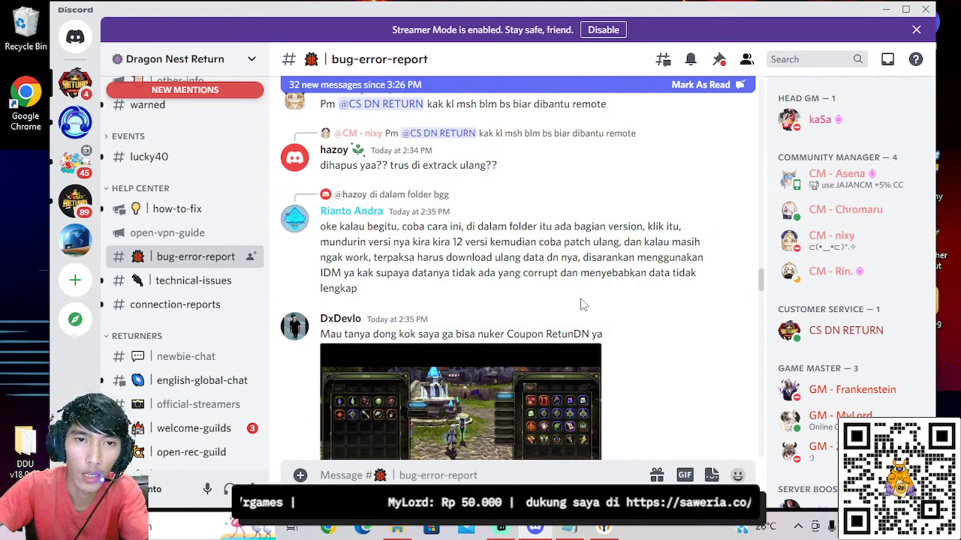
scroll(568, 310, up, 1)
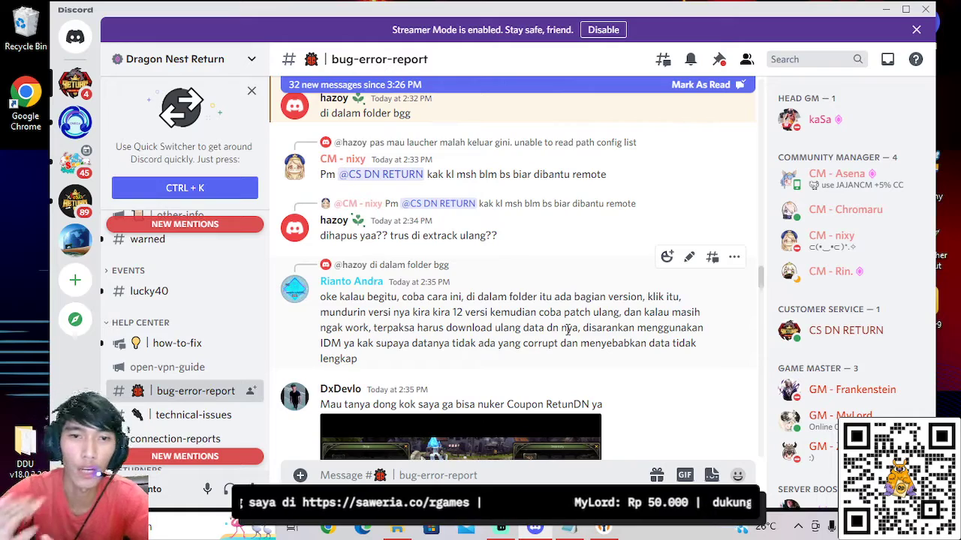
Look further back through the bug-error-report messages and enlarge the 1:08 PM screenshot of the login screen error
scroll(595, 370, up, 3)
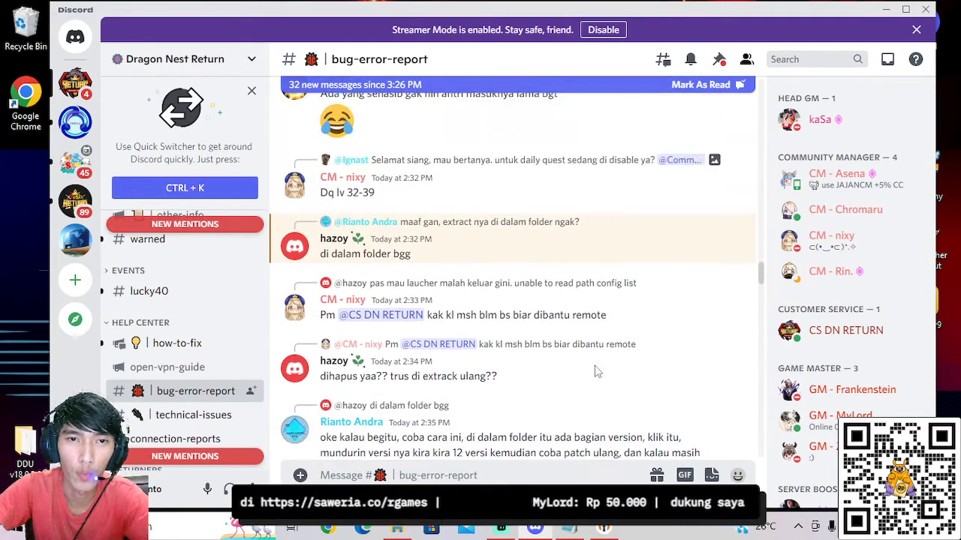
scroll(594, 371, up, 8)
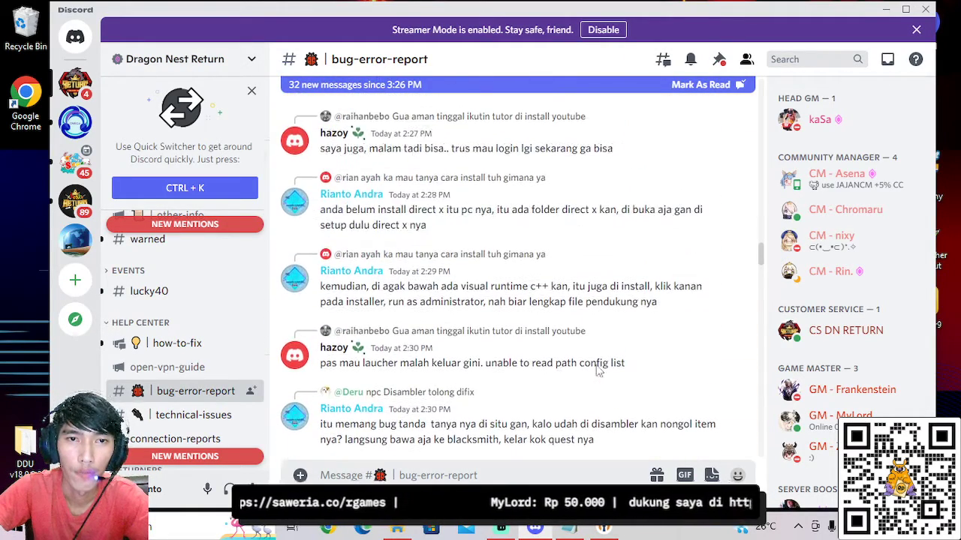
scroll(612, 363, up, 7)
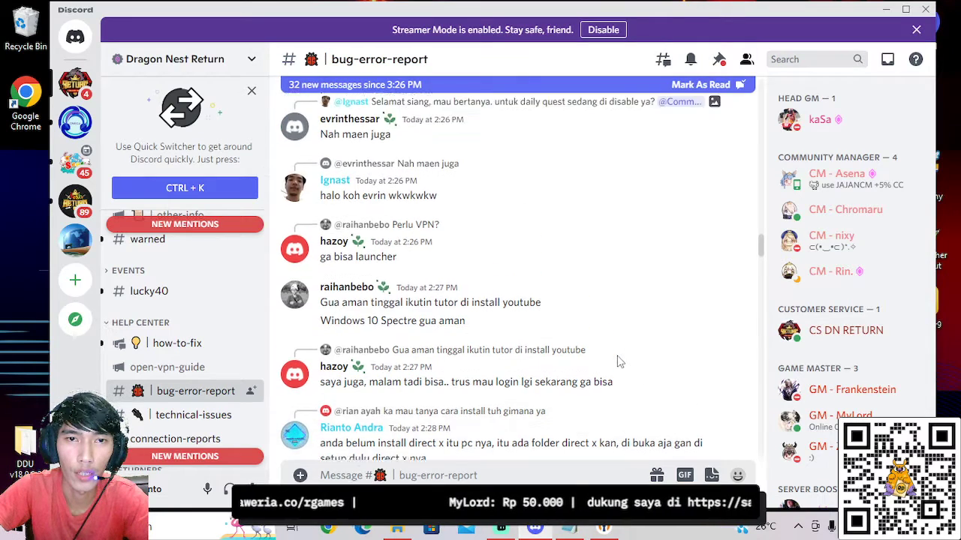
scroll(623, 360, up, 8)
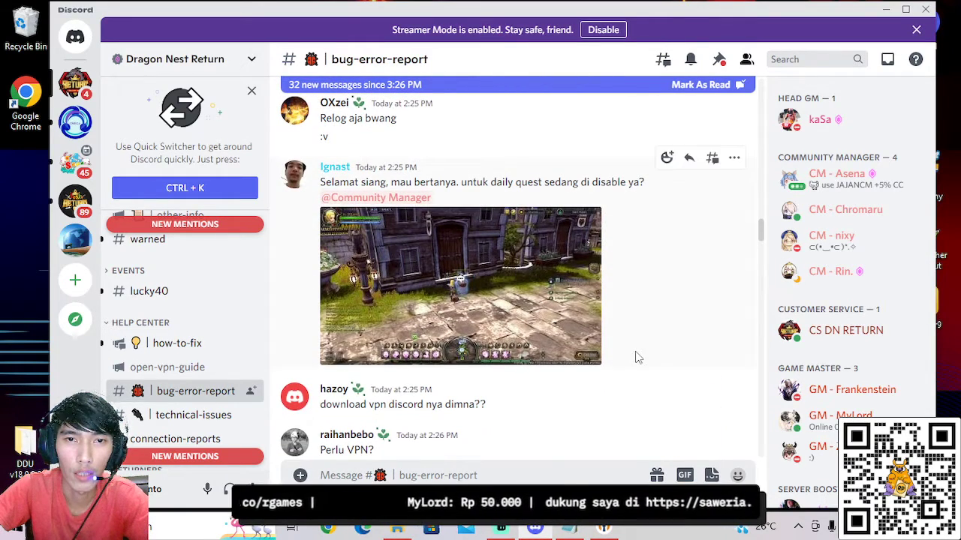
scroll(636, 357, up, 8)
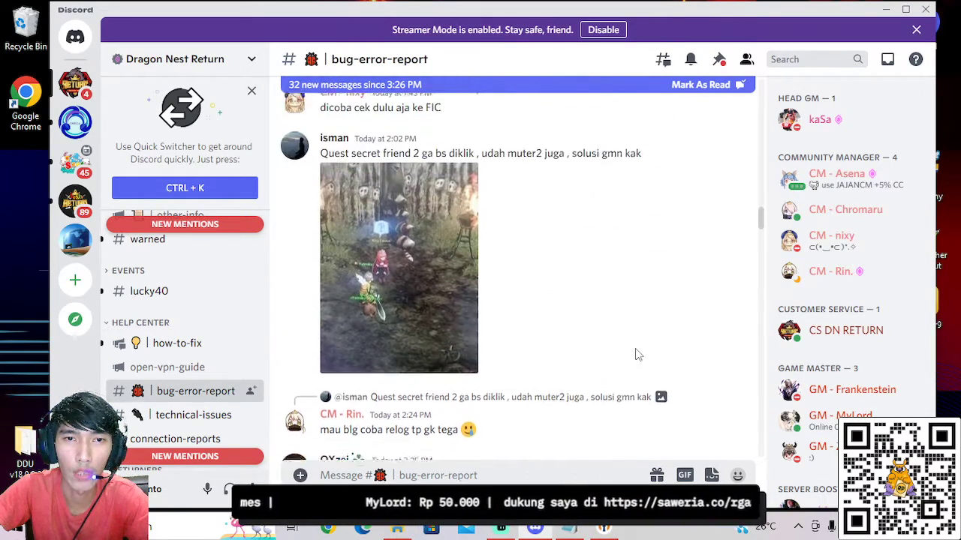
scroll(636, 354, up, 8)
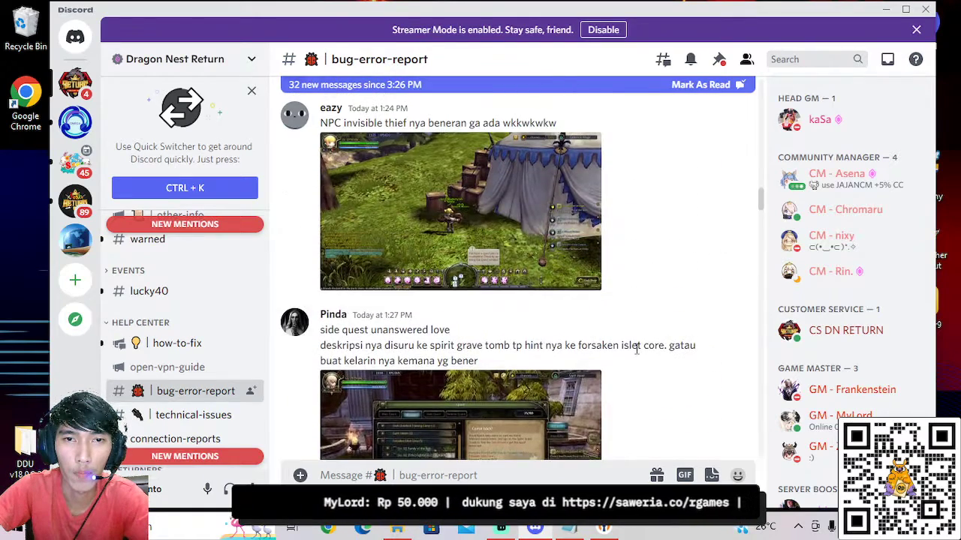
scroll(636, 355, up, 3)
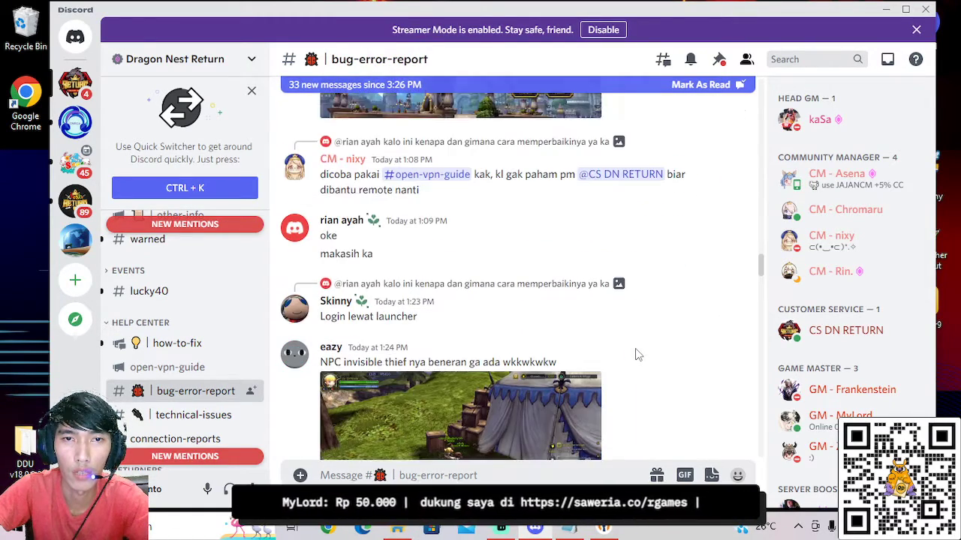
scroll(636, 354, up, 6)
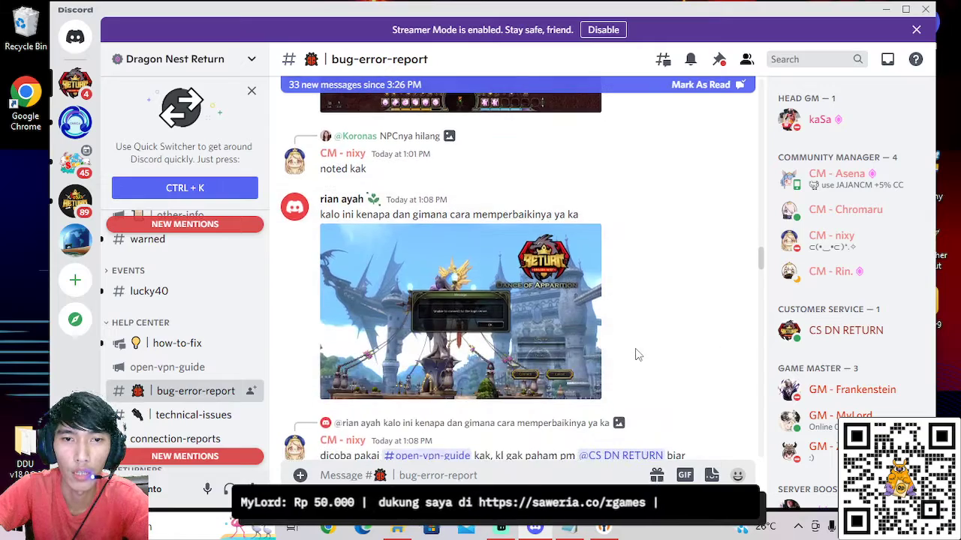
click(473, 328)
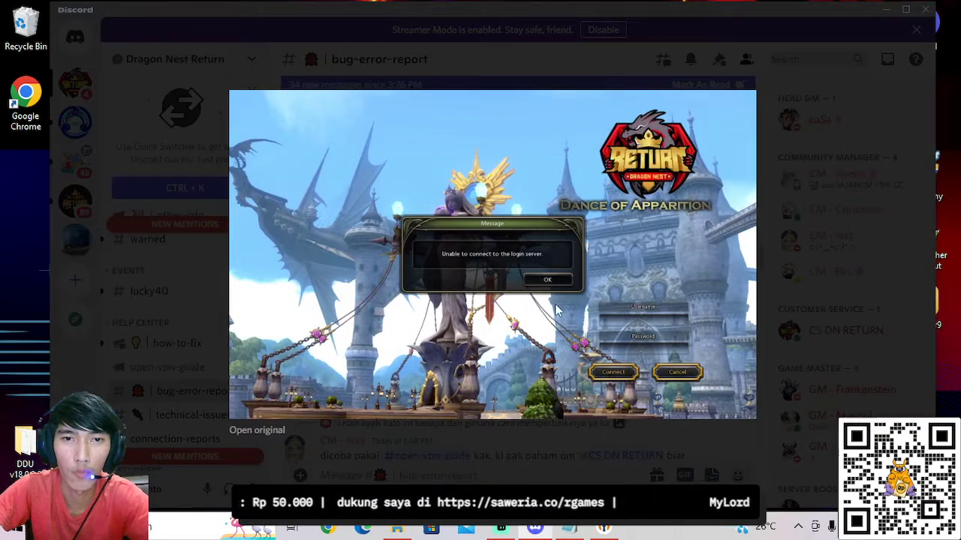
View the 1:08 PM login server error screenshot at original size in the browser, enlarge it, and close both the browser and the preview
click(273, 432)
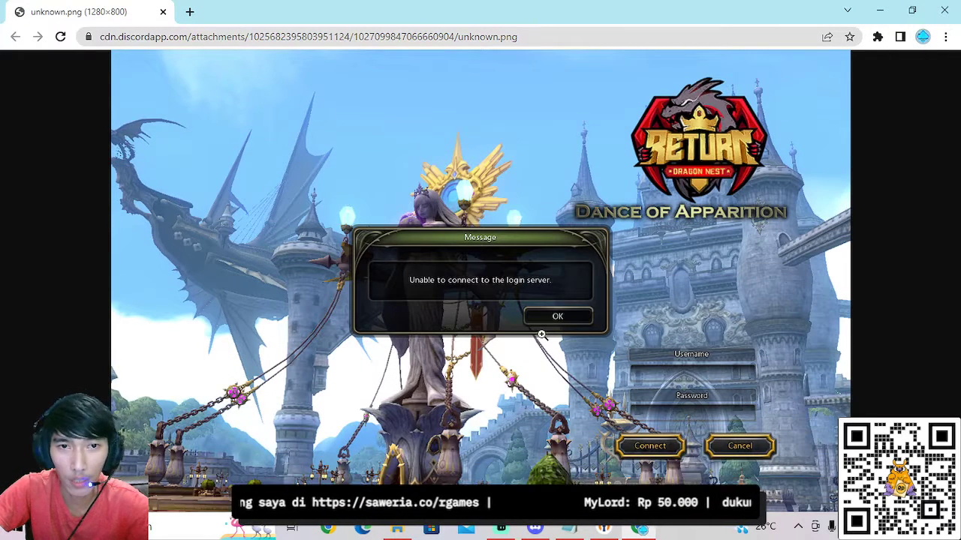
click(528, 290)
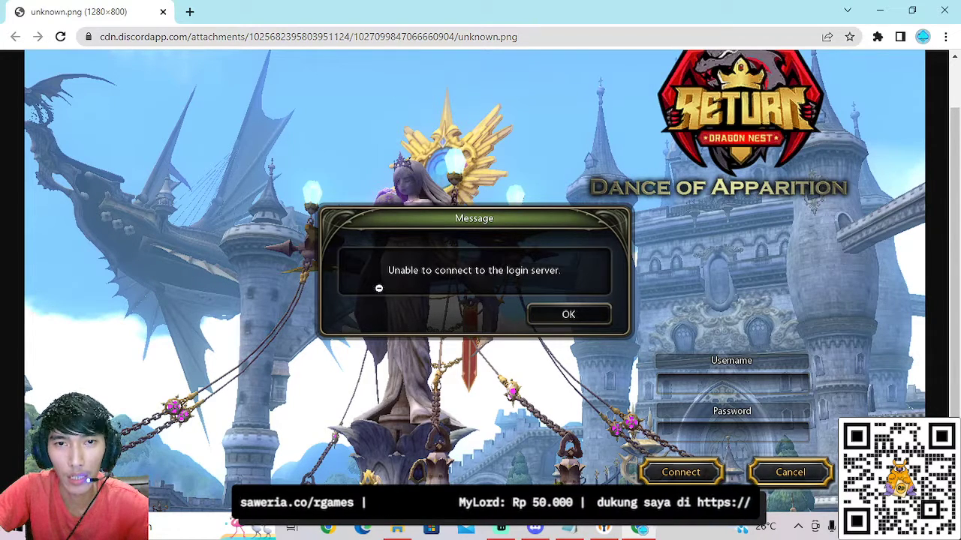
click(585, 219)
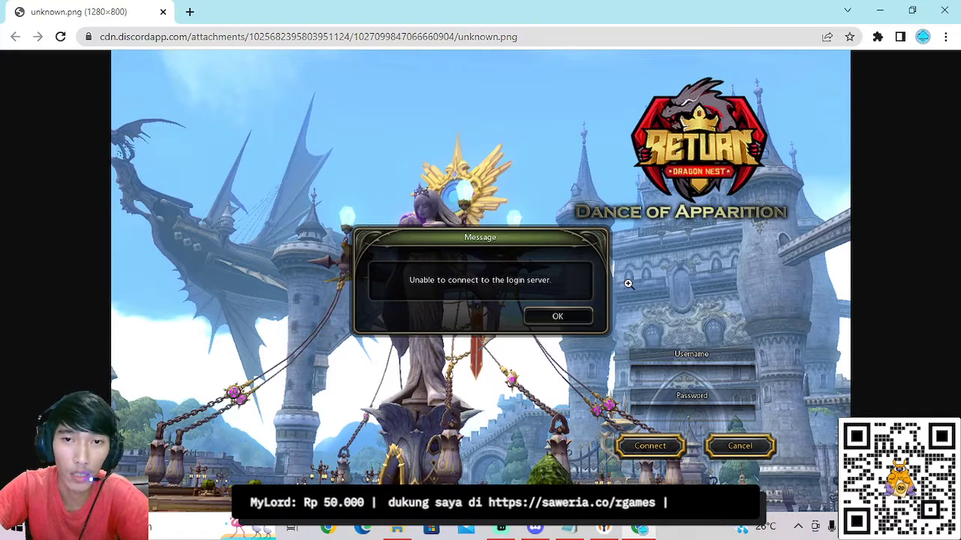
click(944, 12)
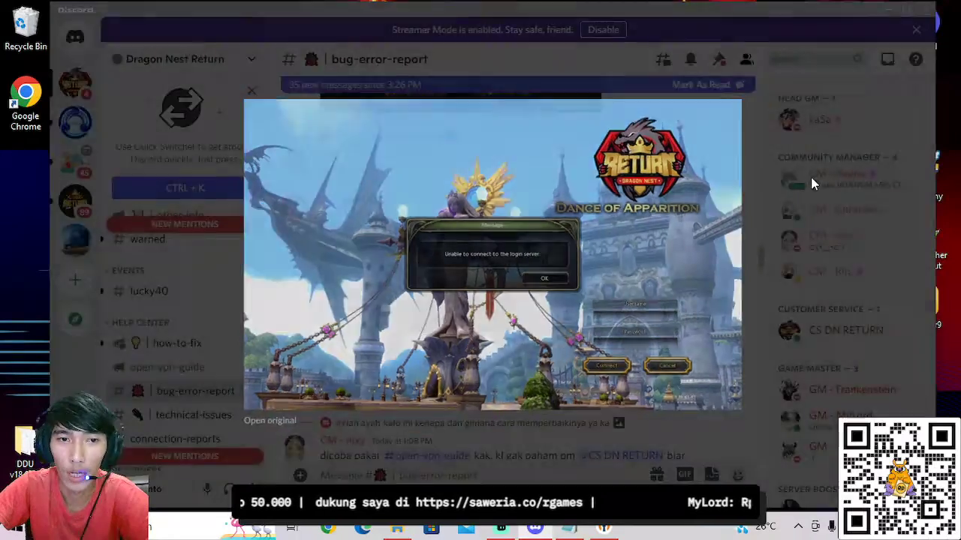
click(810, 180)
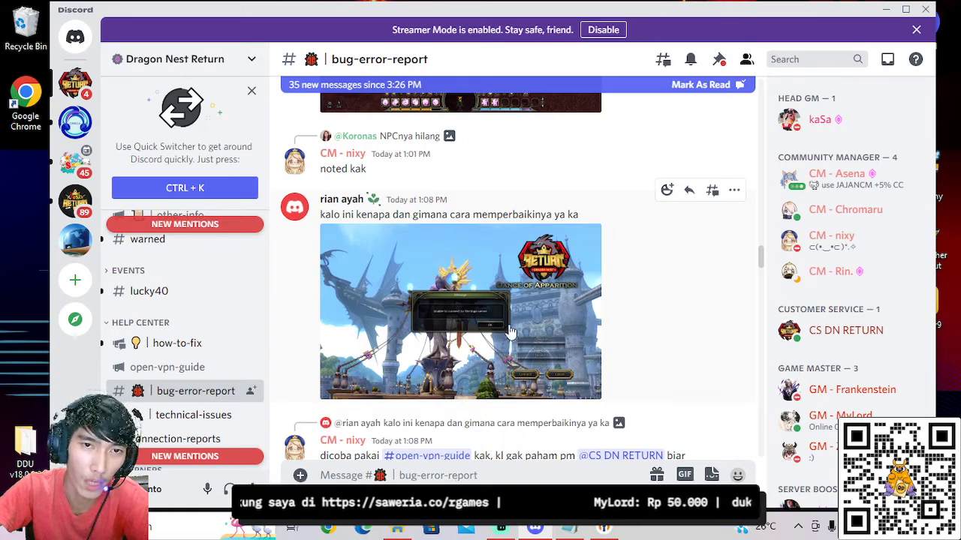
Find the earlier 12:52 PM report, view its DragonNest.exe system error screenshot at original size in the browser, enlarge it, and close it
scroll(548, 334, up, 4)
scroll(548, 328, up, 8)
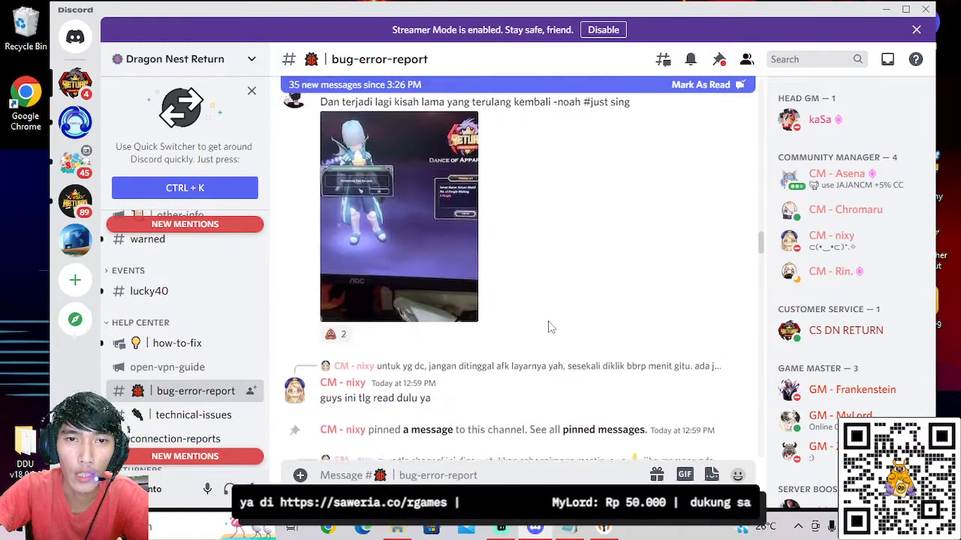
scroll(548, 328, up, 5)
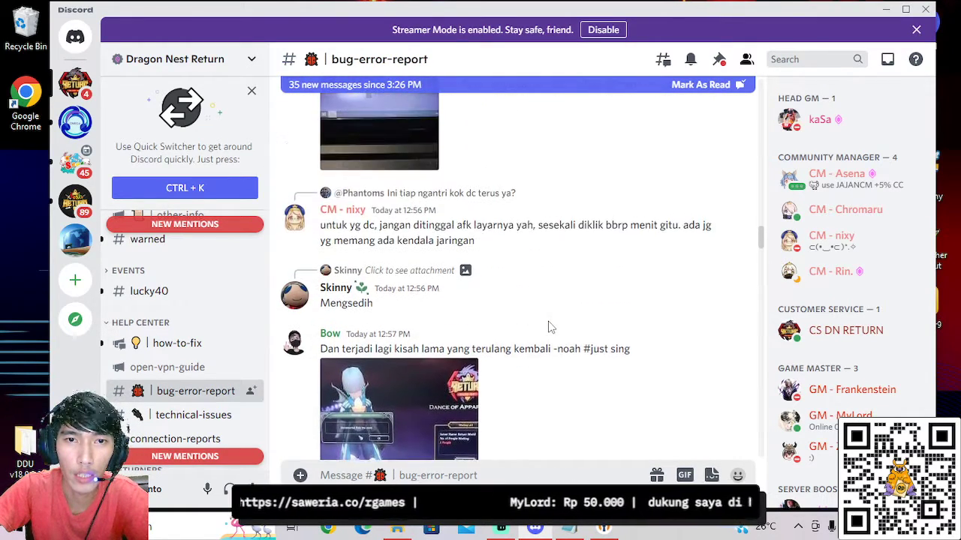
scroll(548, 327, up, 4)
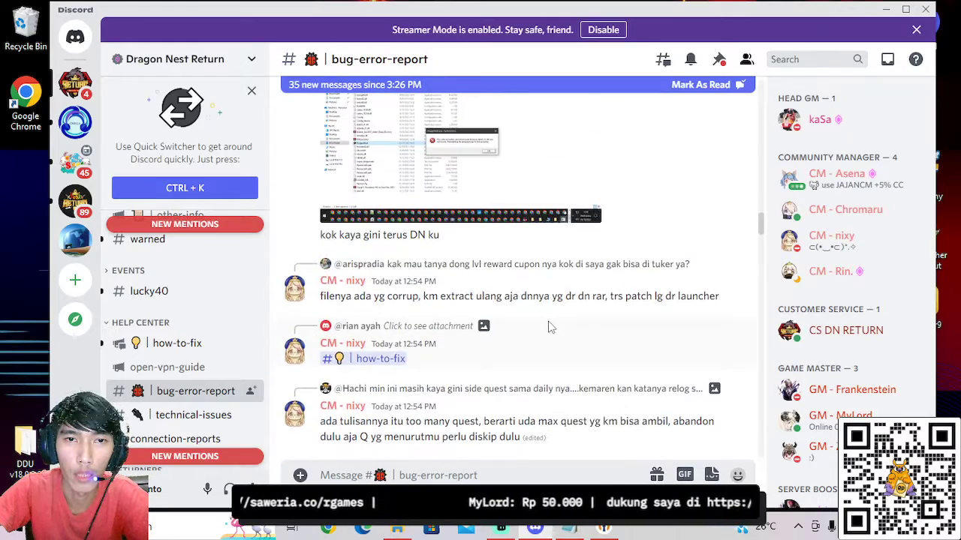
scroll(548, 327, up, 4)
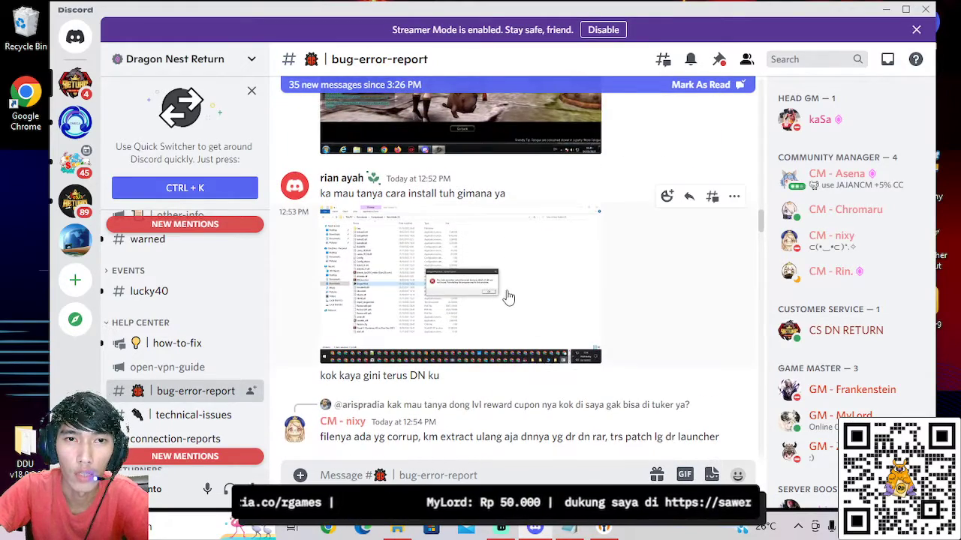
click(508, 296)
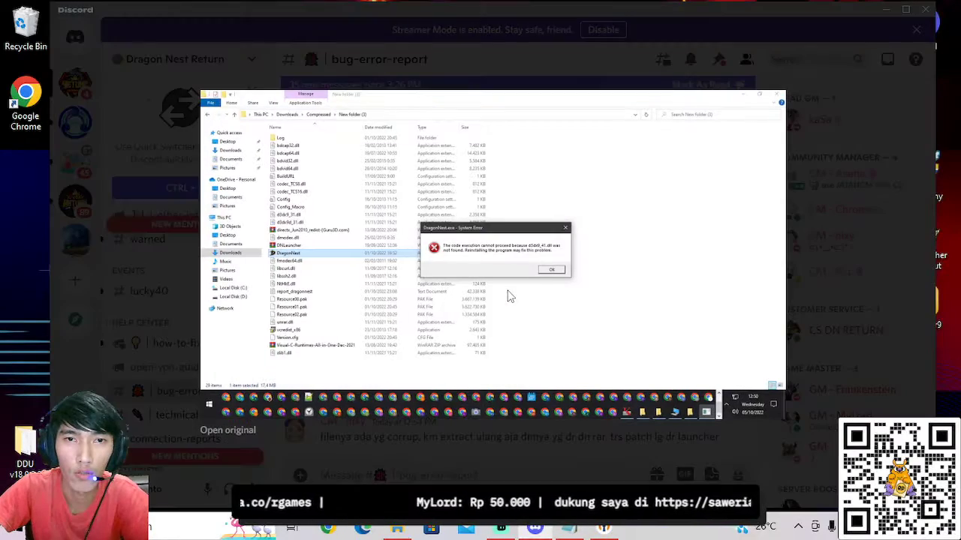
click(228, 431)
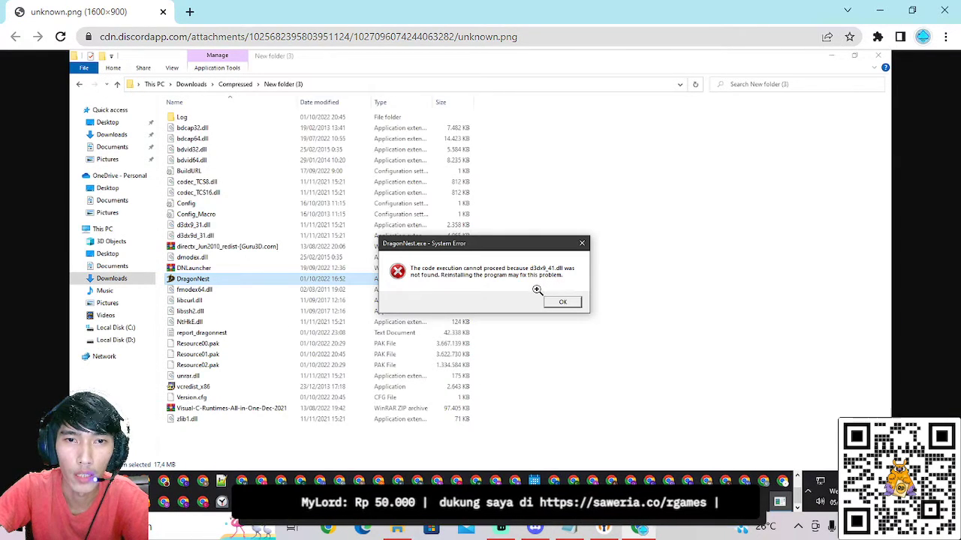
click(534, 292)
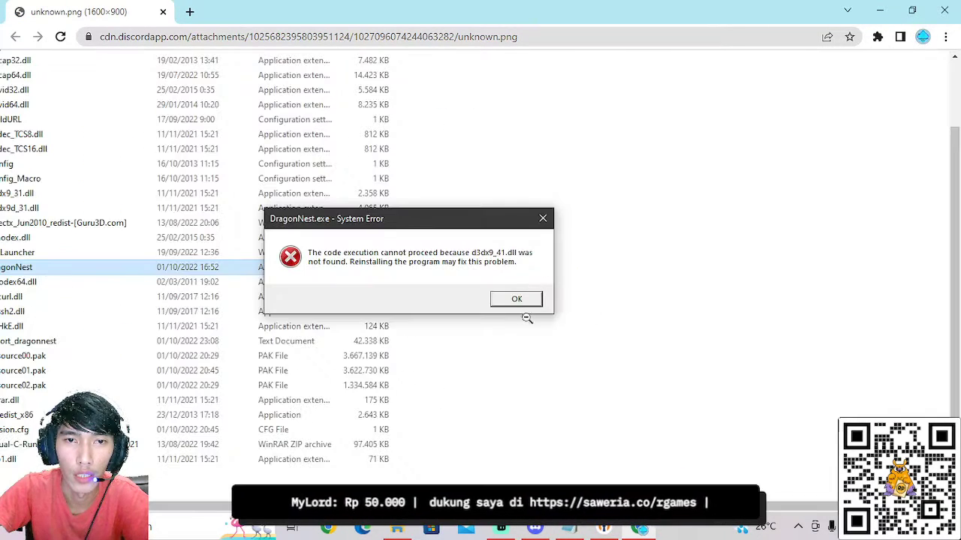
click(492, 269)
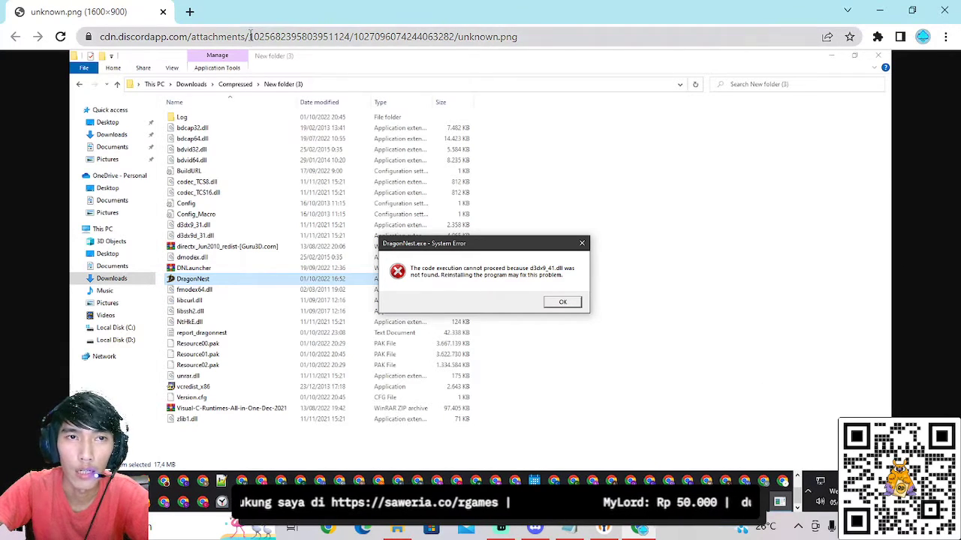
click(163, 12)
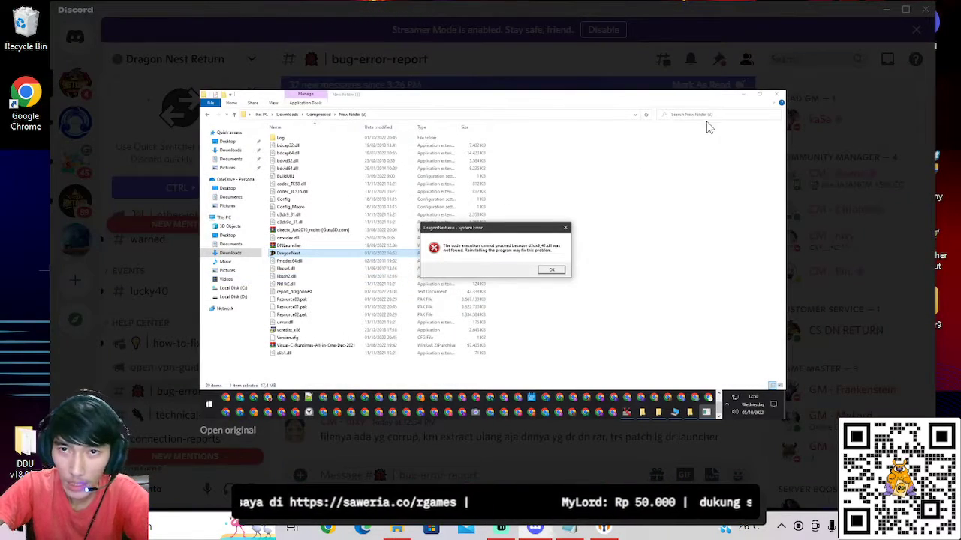
click(789, 225)
Skim the bug-error-report channel from the 12:48 PM report through to the newest messages, and move the Discord window off the desktop
scroll(622, 283, up, 3)
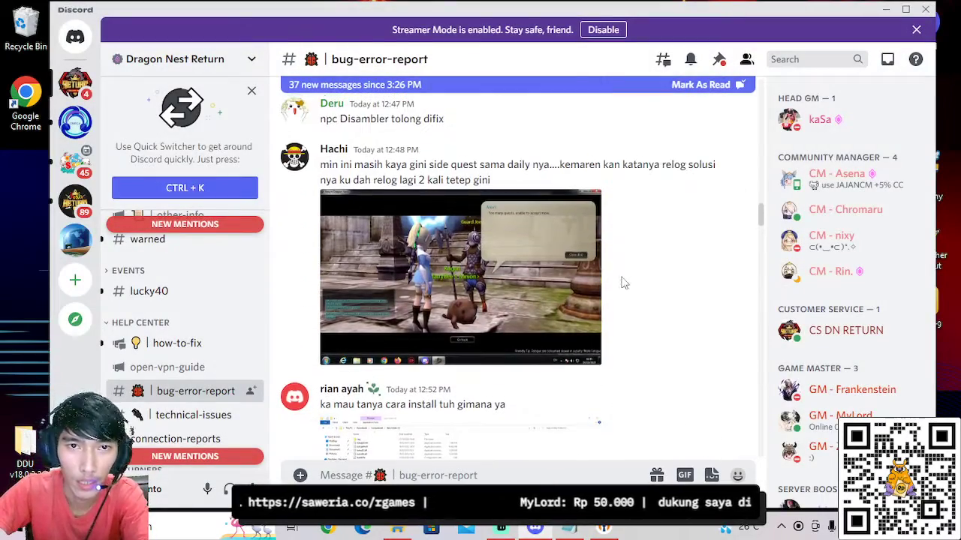
scroll(623, 292, up, 1)
scroll(620, 295, down, 5)
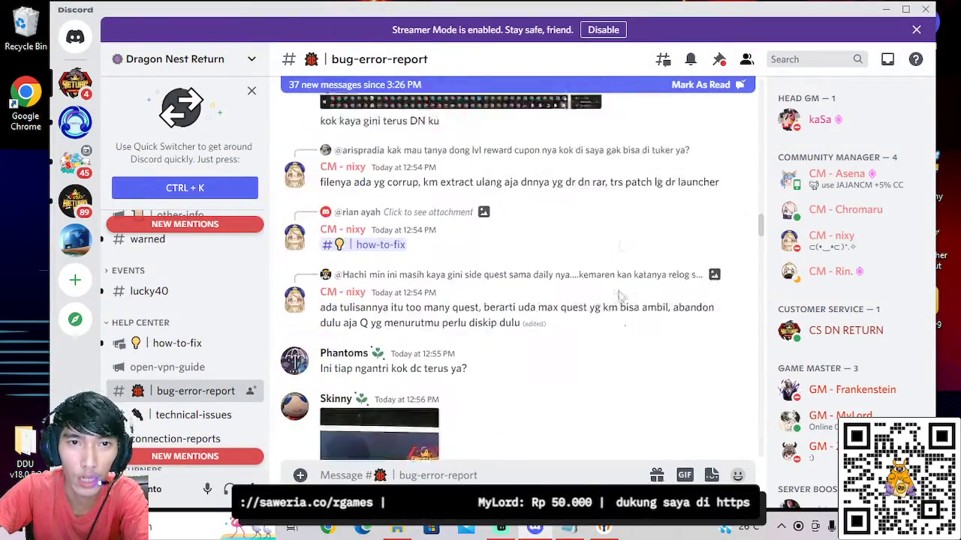
scroll(620, 295, down, 20)
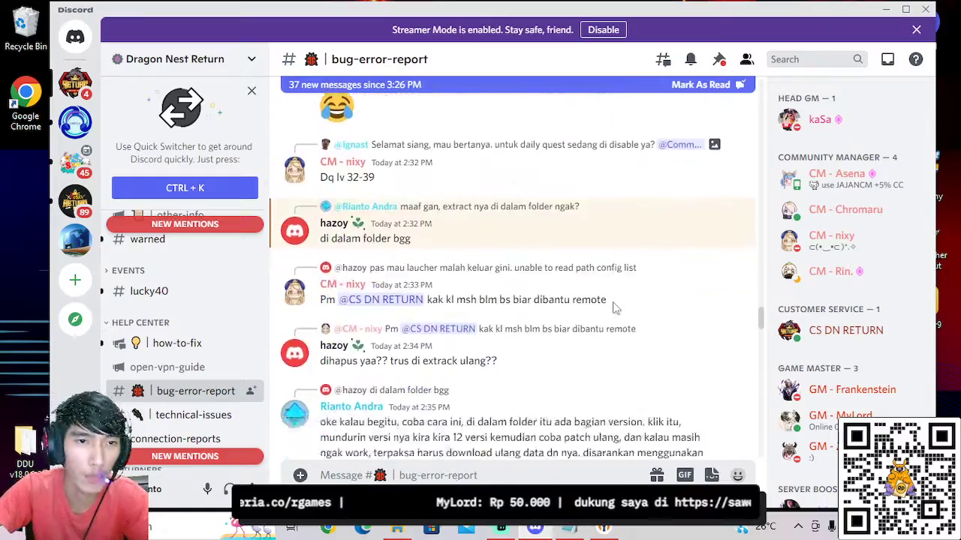
scroll(613, 307, down, 20)
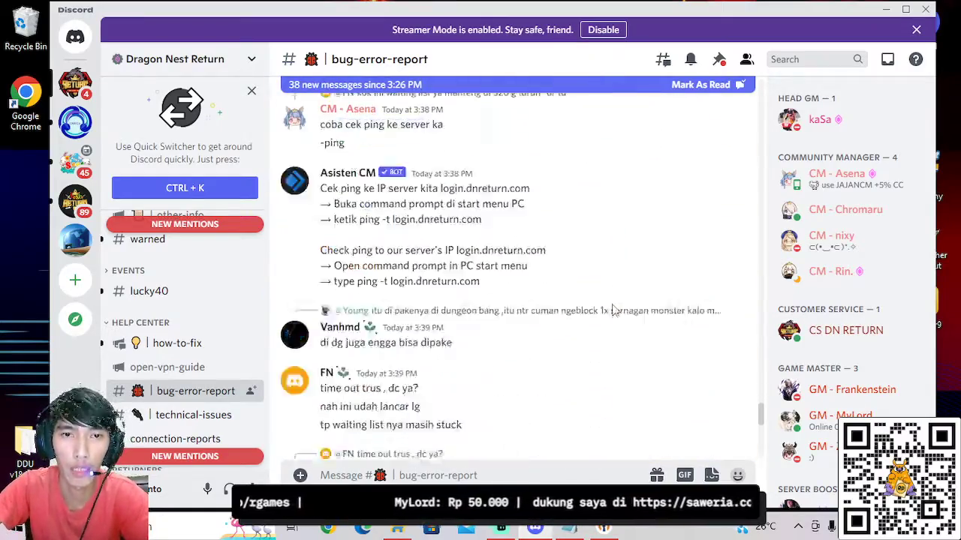
scroll(613, 310, down, 15)
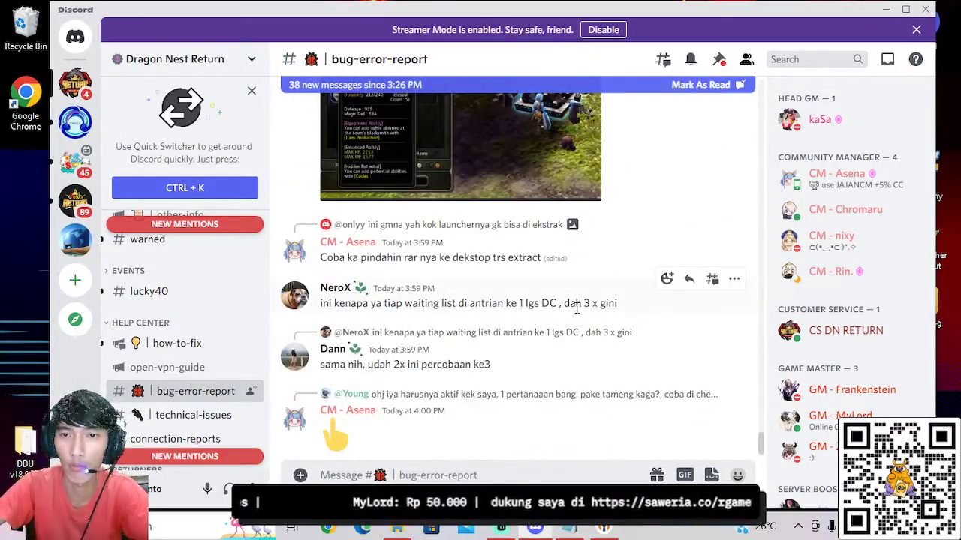
drag(717, 11, 0, 13)
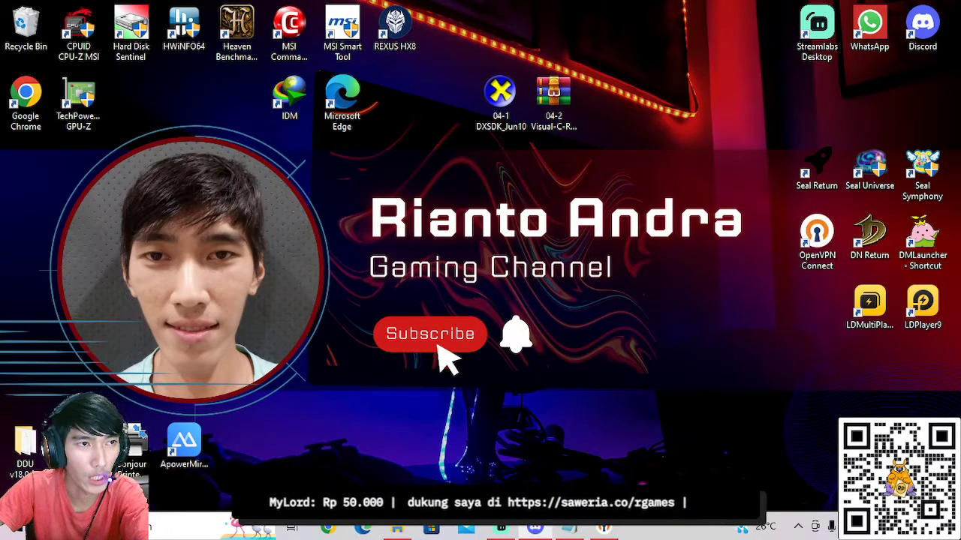